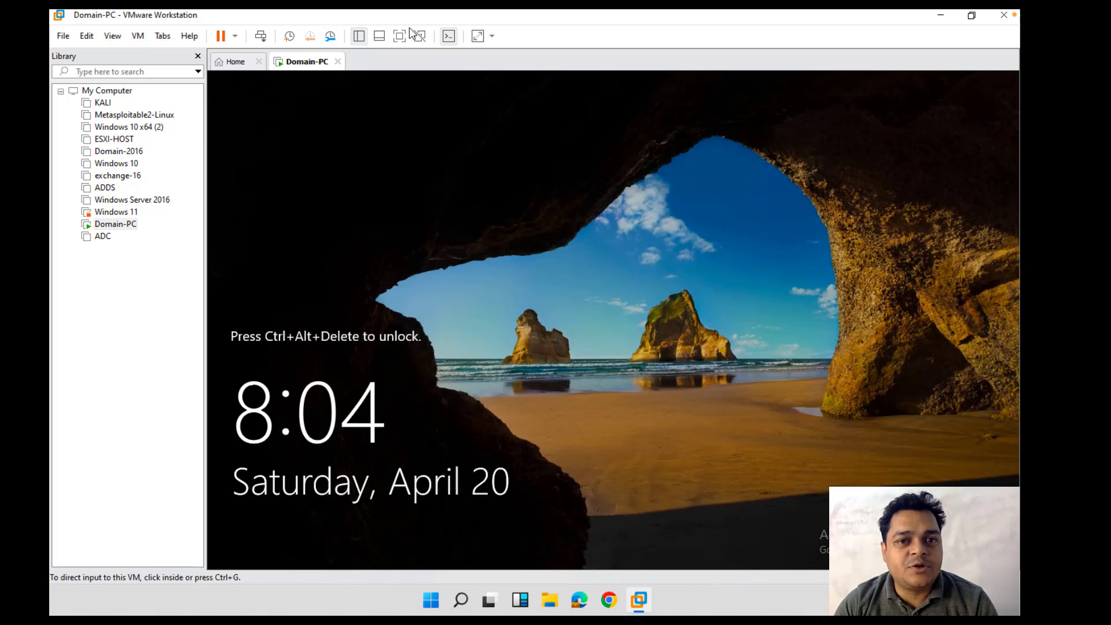
# Step: Sign in to Domain-PC full-screen as Administrator and close Shutdown Event Tracker and Server Manager
pyautogui.click(399, 37)
pyautogui.click(364, 19)
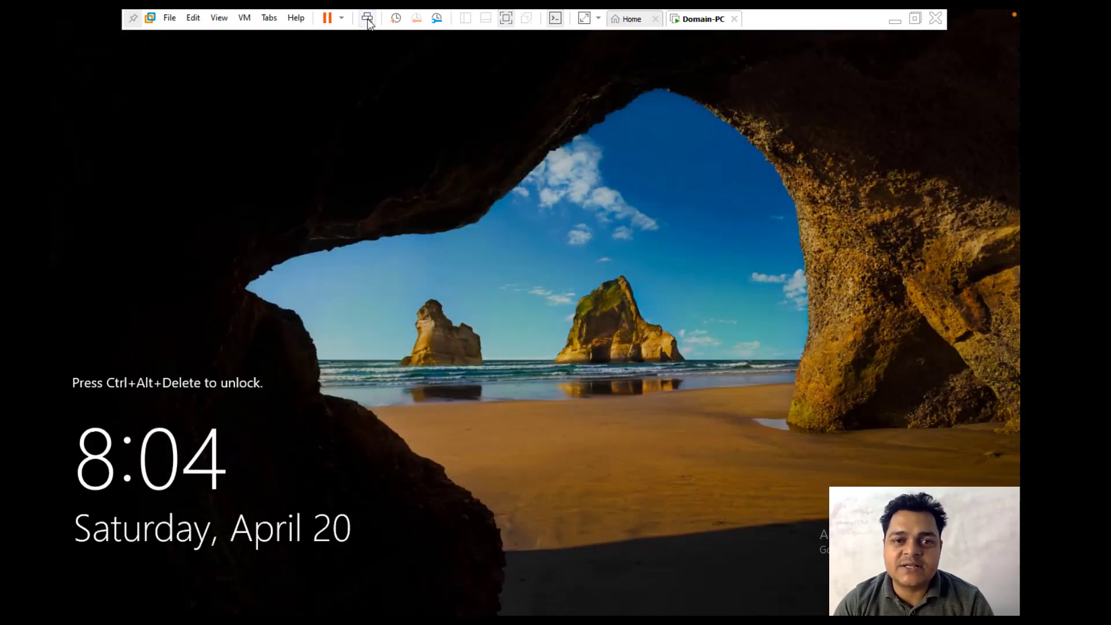
pyautogui.write('•••••••')
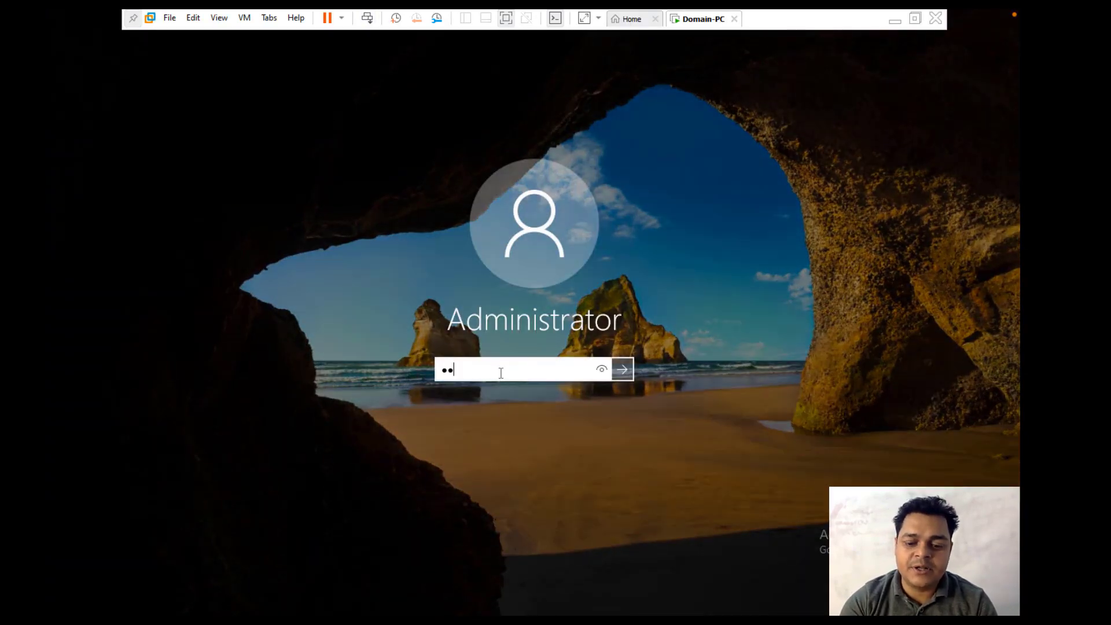
pyautogui.write('••')
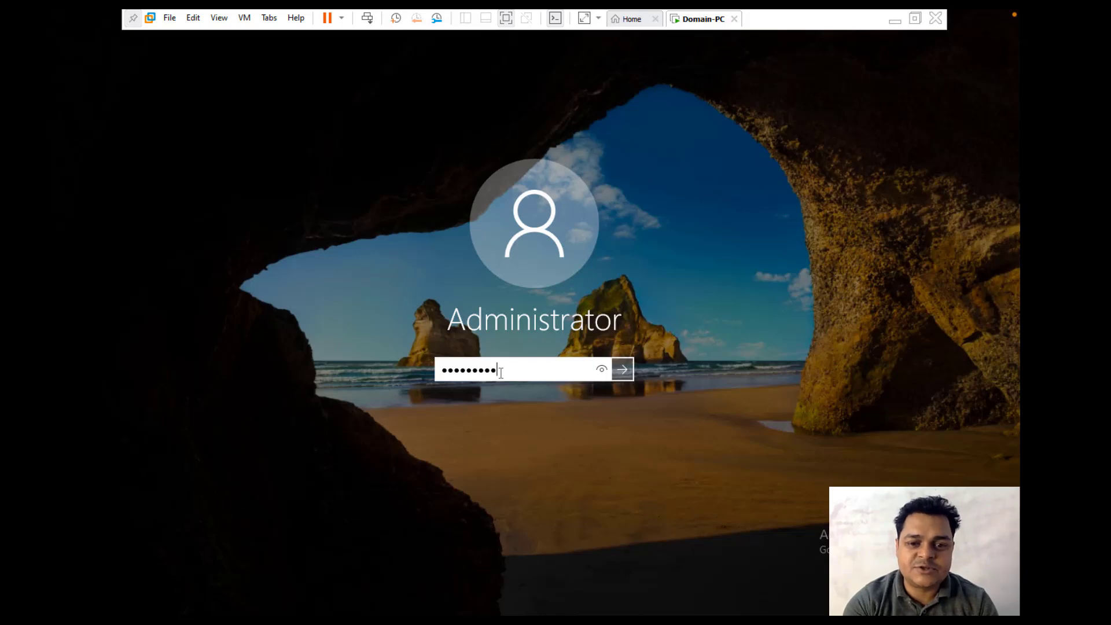
pyautogui.press('Return')
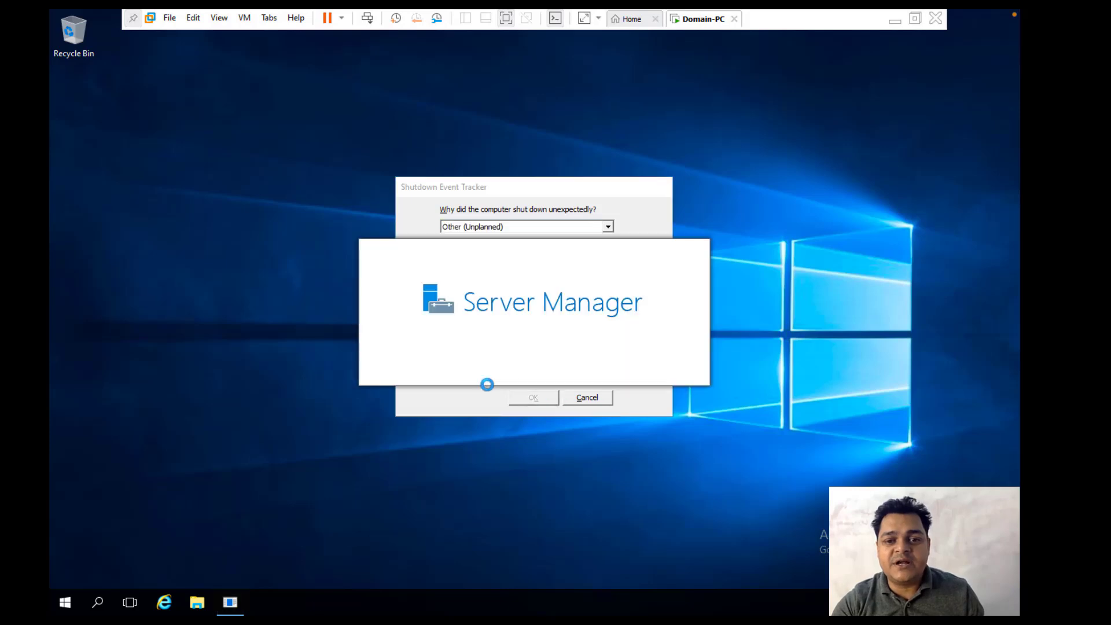
pyautogui.click(587, 398)
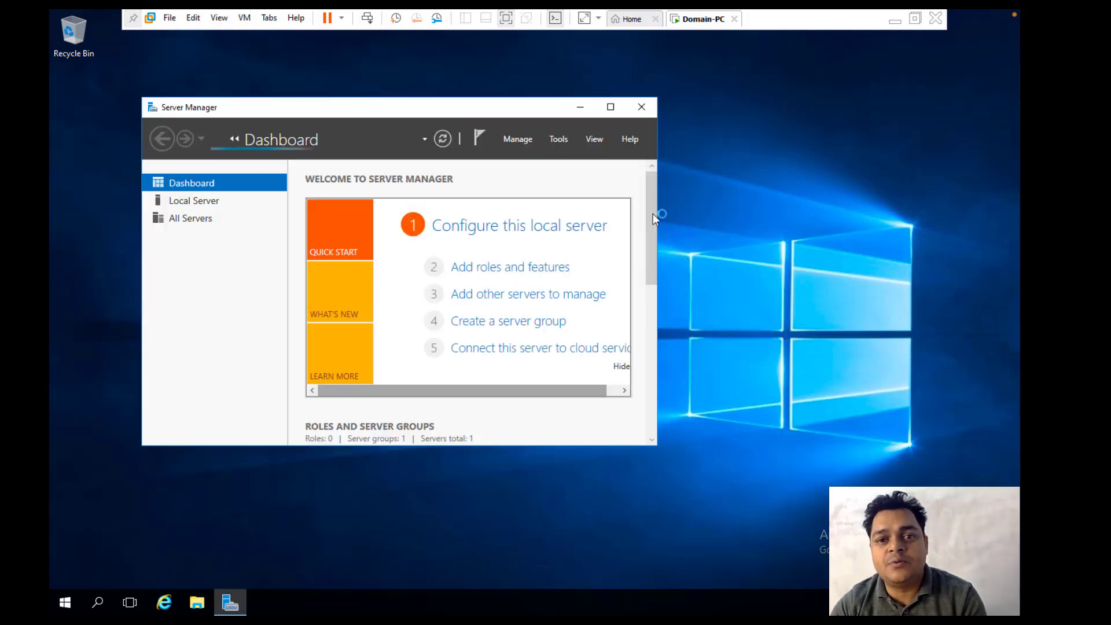
pyautogui.click(641, 108)
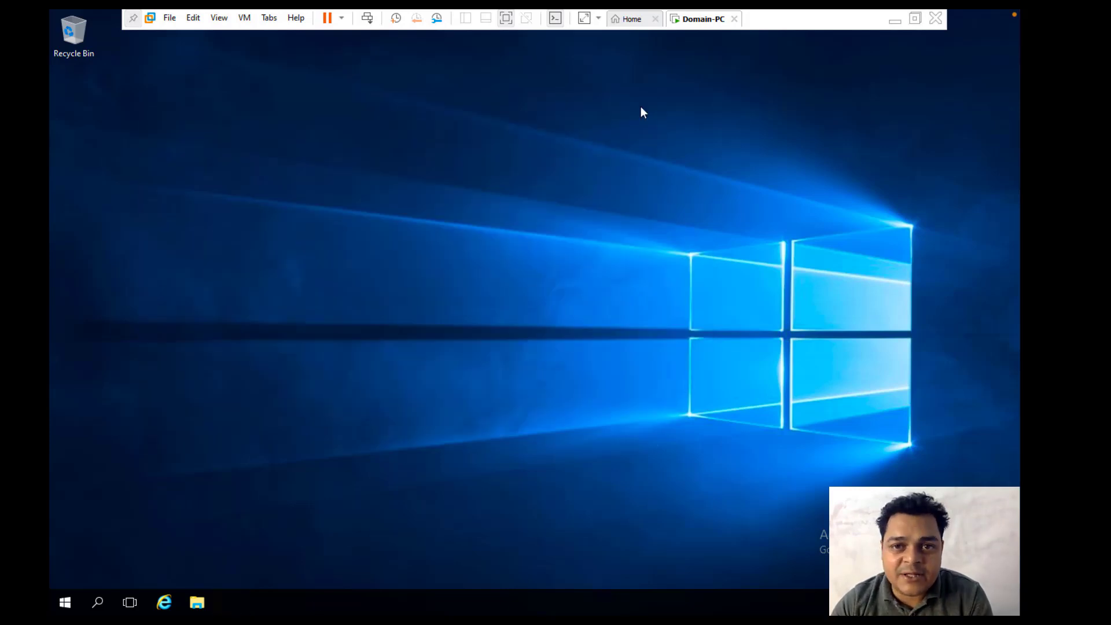
# Step: Minimize VMware and launch Paint with mspaint from Run, maximized
pyautogui.click(892, 23)
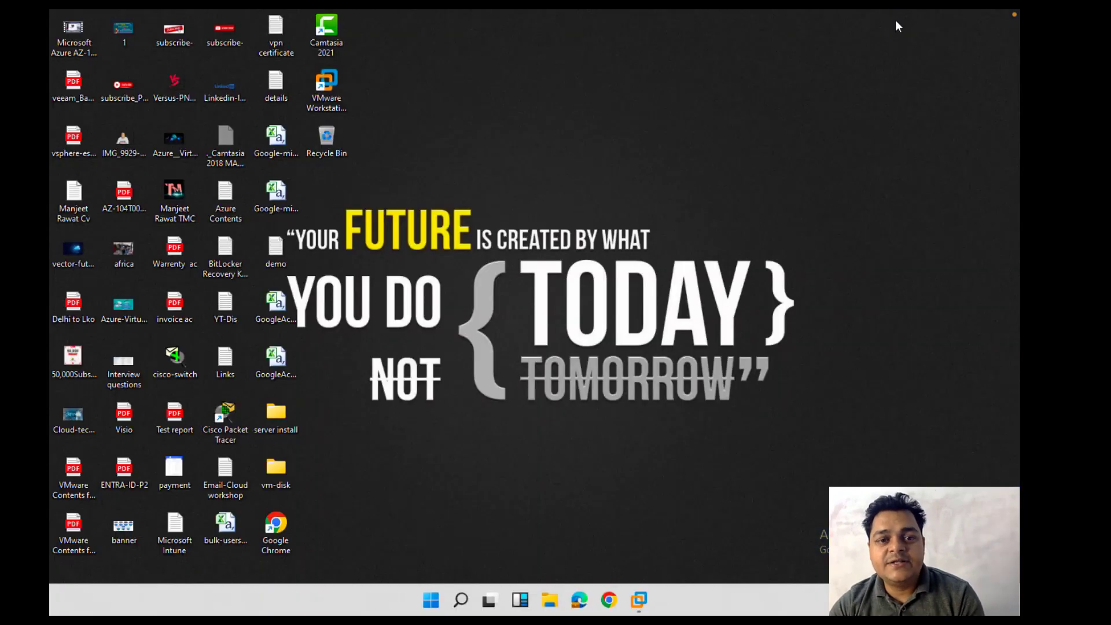
pyautogui.press('super+r')
pyautogui.press('Return')
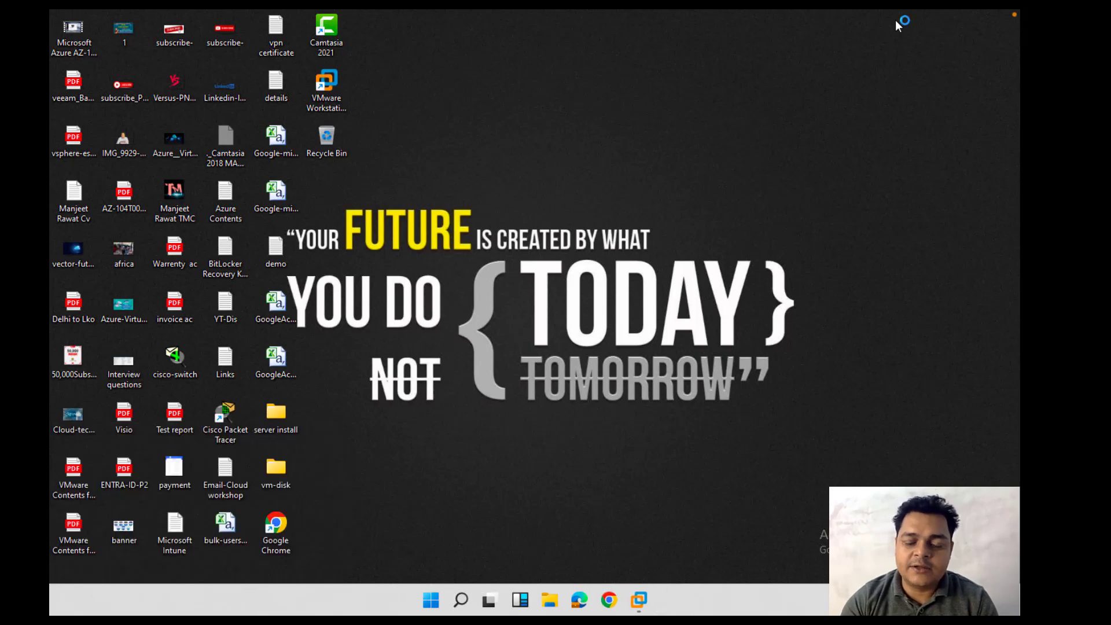
pyautogui.click(968, 110)
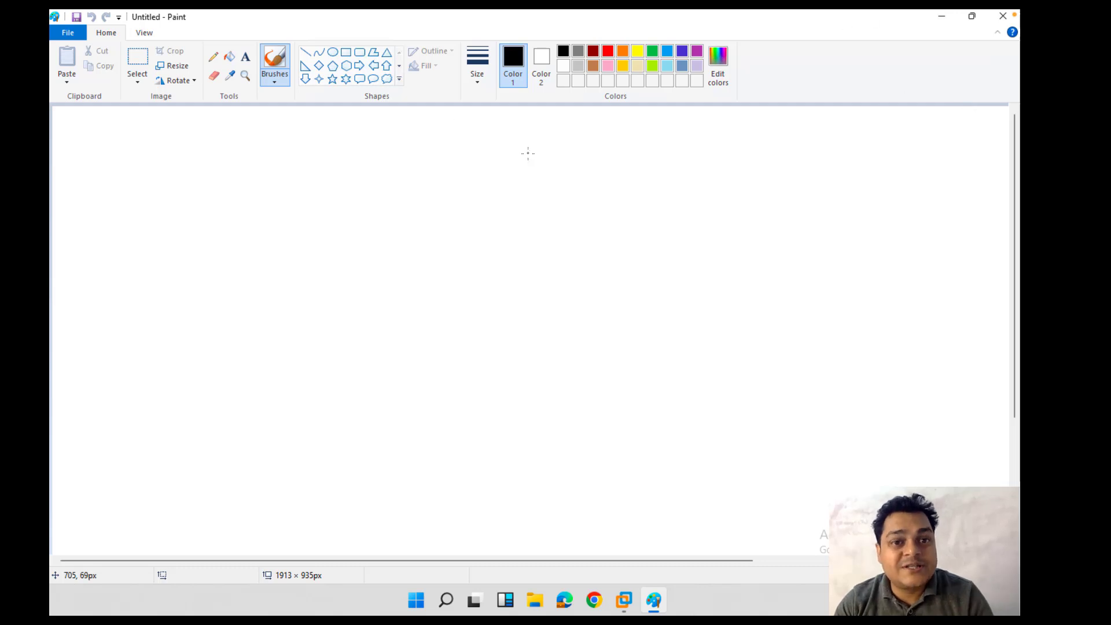
# Step: Draw a tall dark red rectangle on the left of the canvas
pyautogui.click(346, 52)
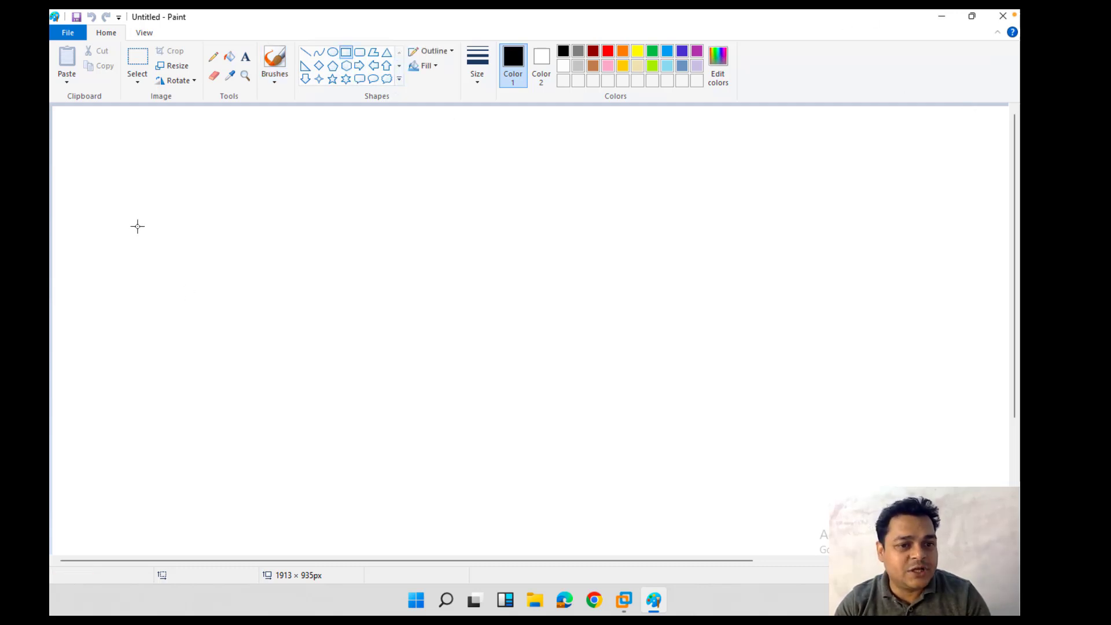
pyautogui.moveTo(137, 226); pyautogui.dragTo(212, 345)
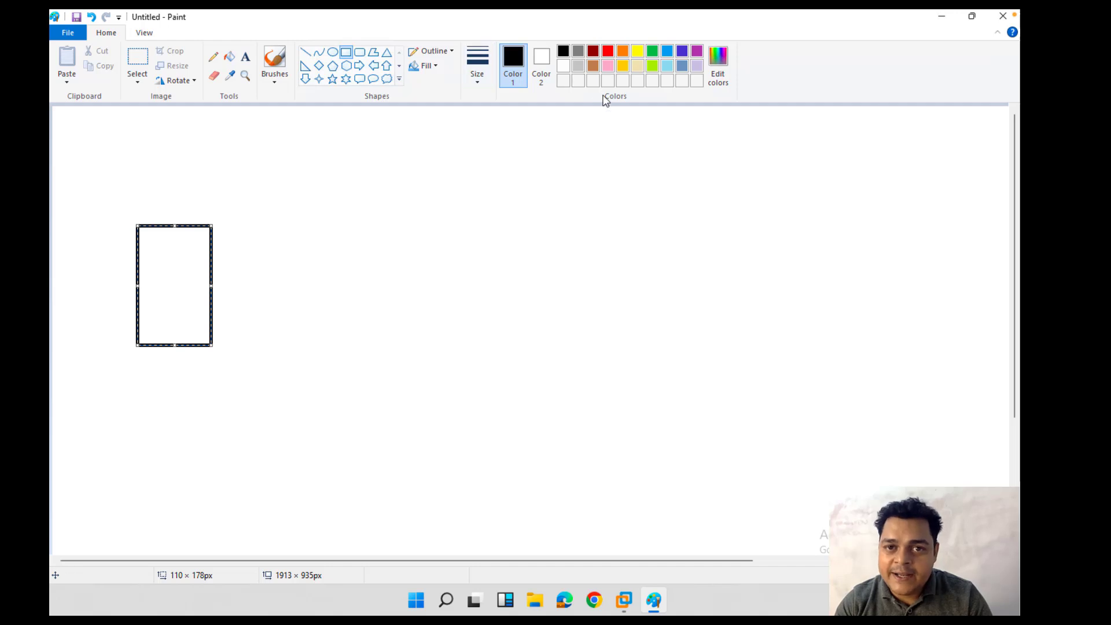
pyautogui.click(593, 51)
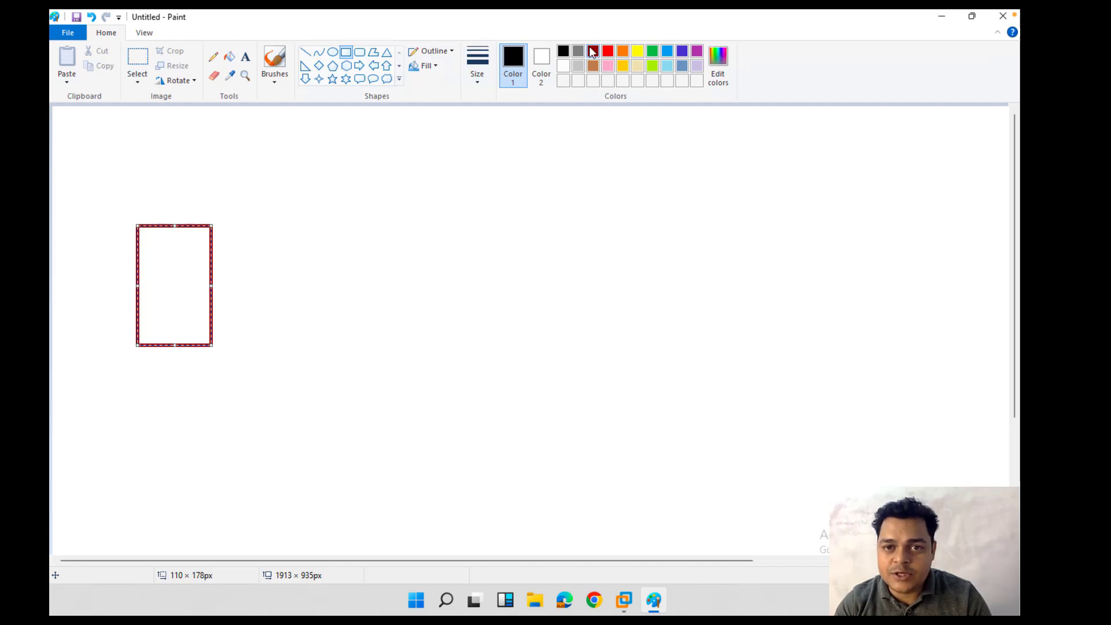
# Step: Add the label 'Server 2016' above the rectangle
pyautogui.click(245, 57)
pyautogui.click(127, 194)
pyautogui.write('S')
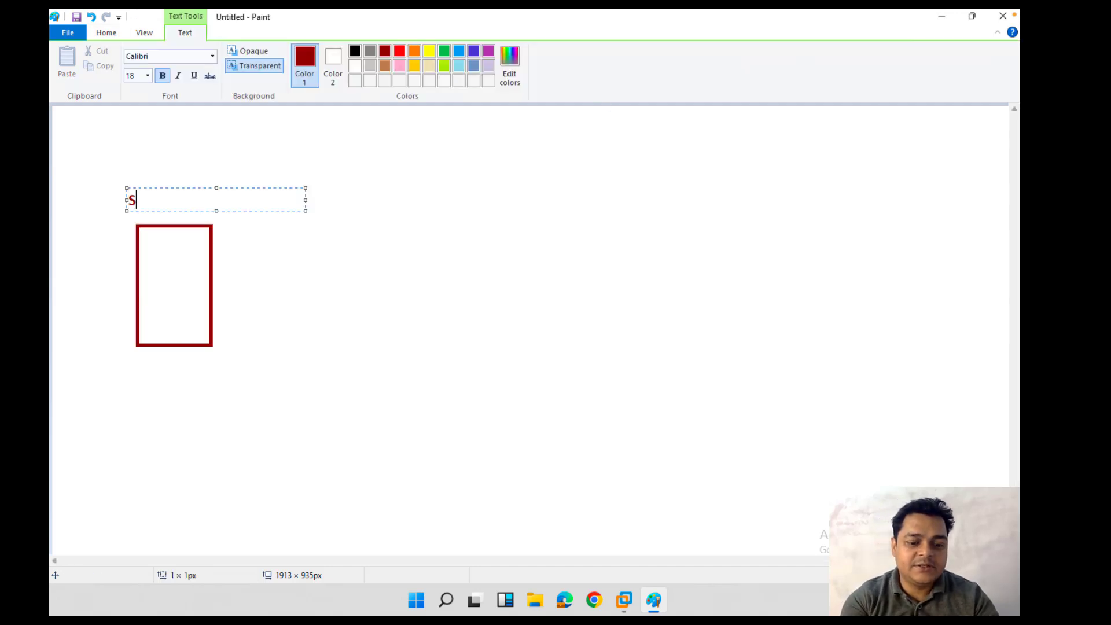
pyautogui.write('erver 2016')
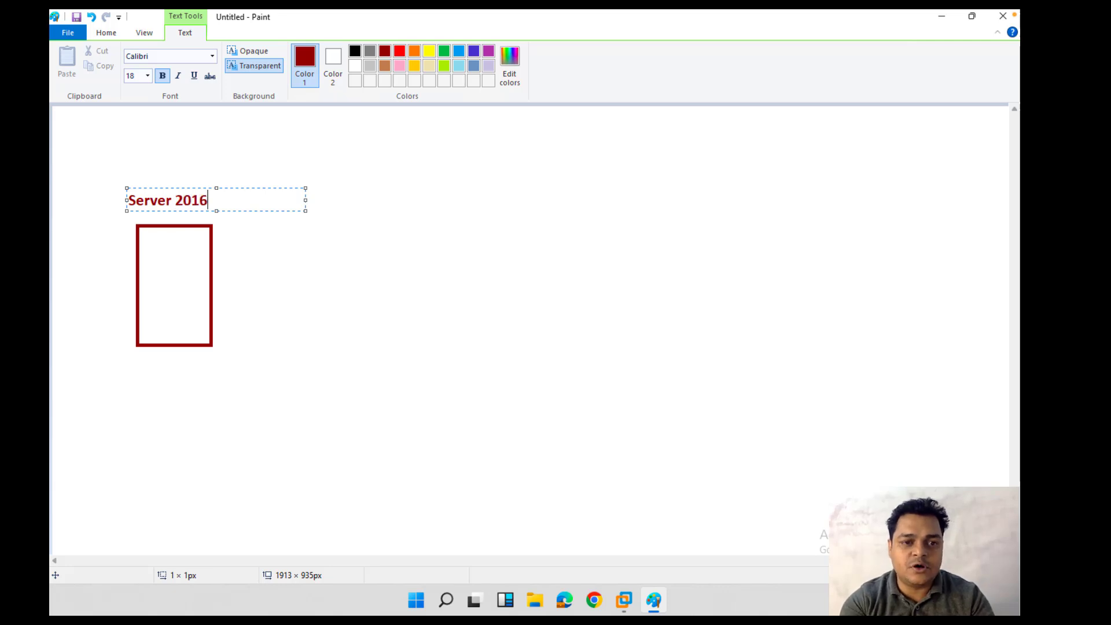
pyautogui.click(238, 324)
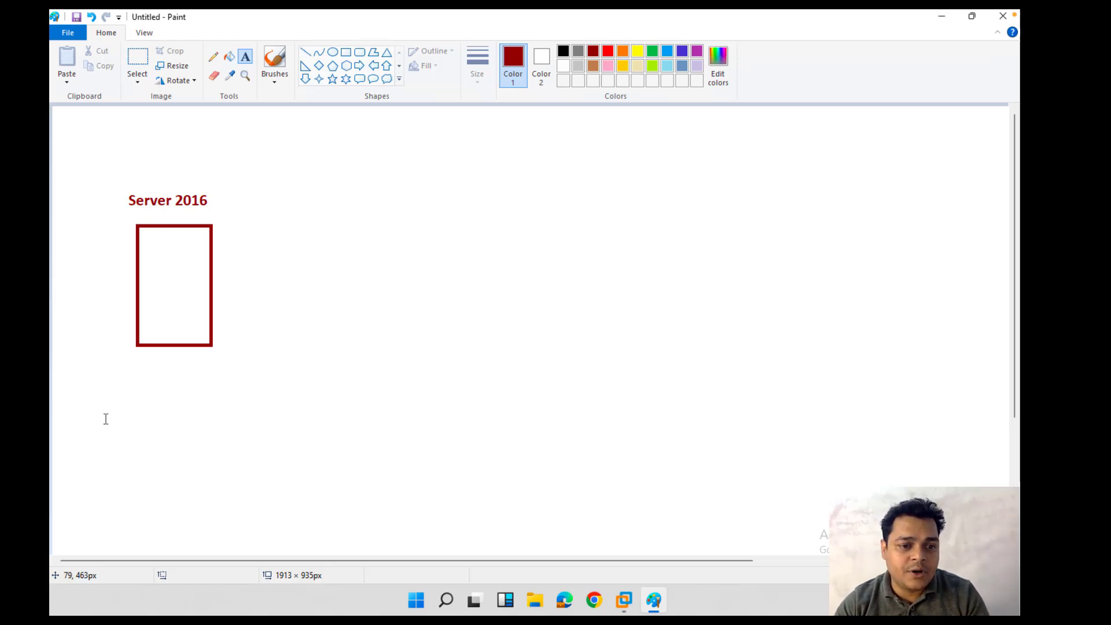
# Step: Create a checklist text box below the rectangle starting with '1-Update firmware.'
pyautogui.moveTo(108, 399); pyautogui.dragTo(372, 547)
pyautogui.write('1-Conf')
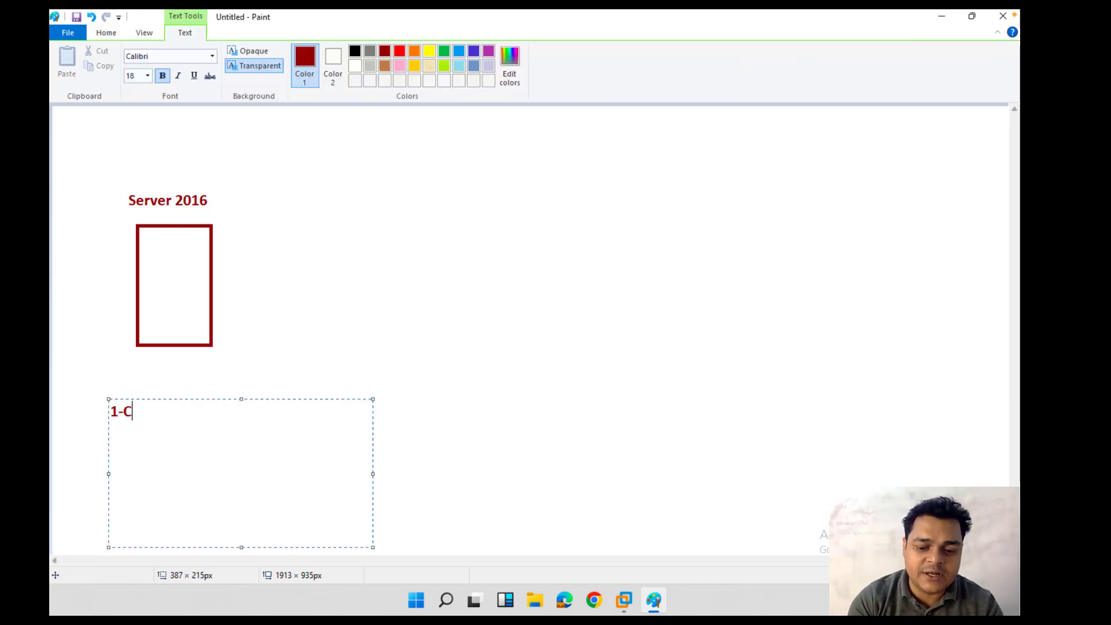
pyautogui.press('BackSpace')
pyautogui.press('BackSpace')
pyautogui.press('BackSpace')
pyautogui.press('BackSpace')
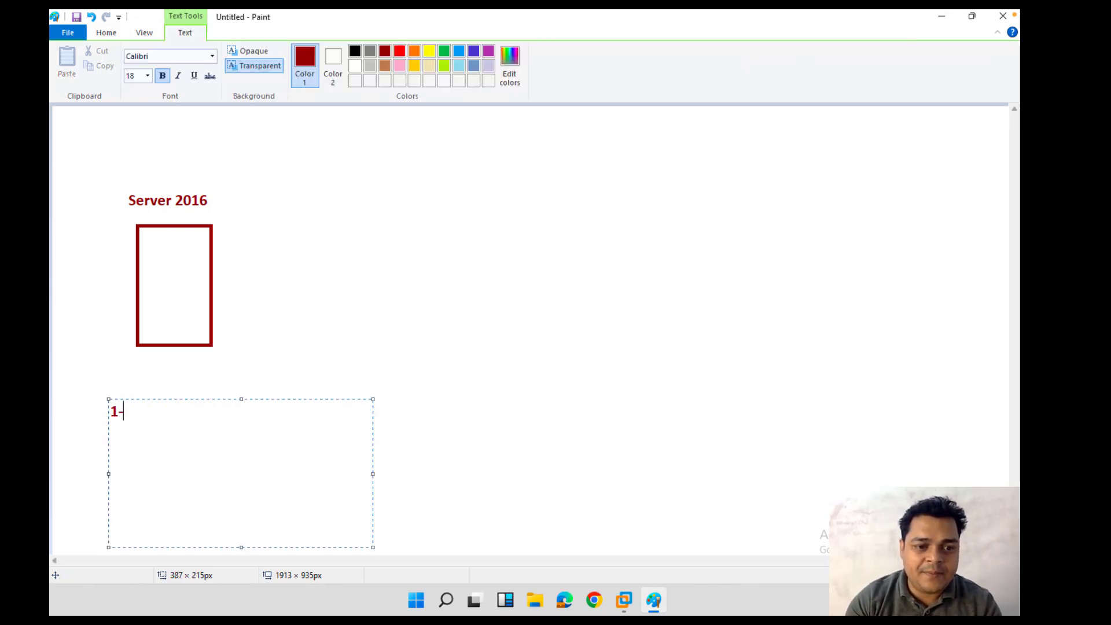
pyautogui.write('Up')
pyautogui.press('BackSpace')
pyautogui.write('p')
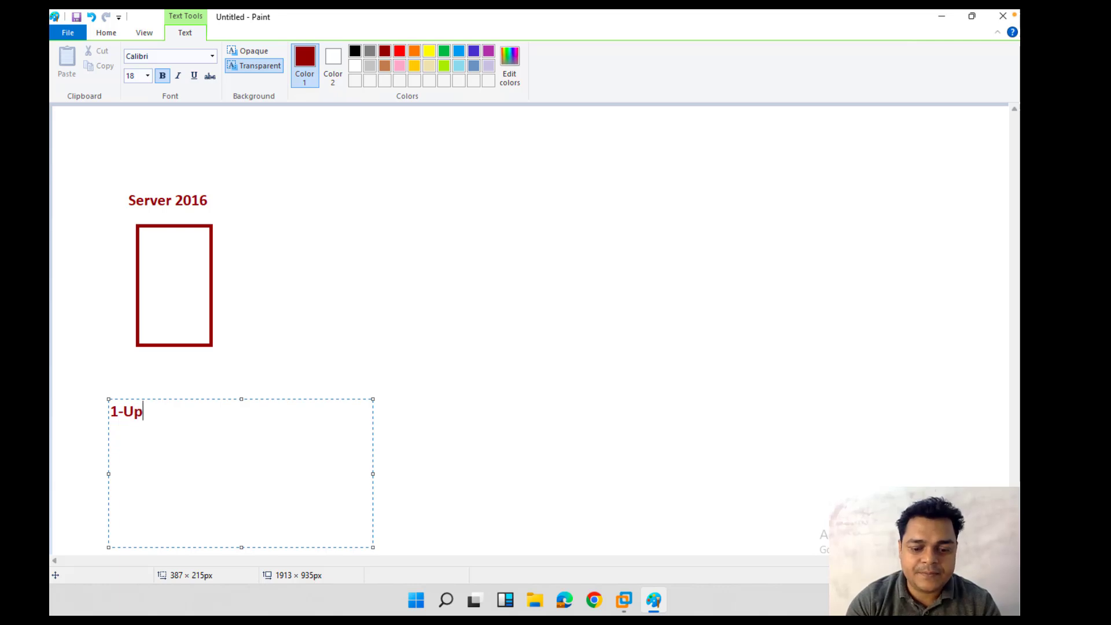
pyautogui.write('date fir')
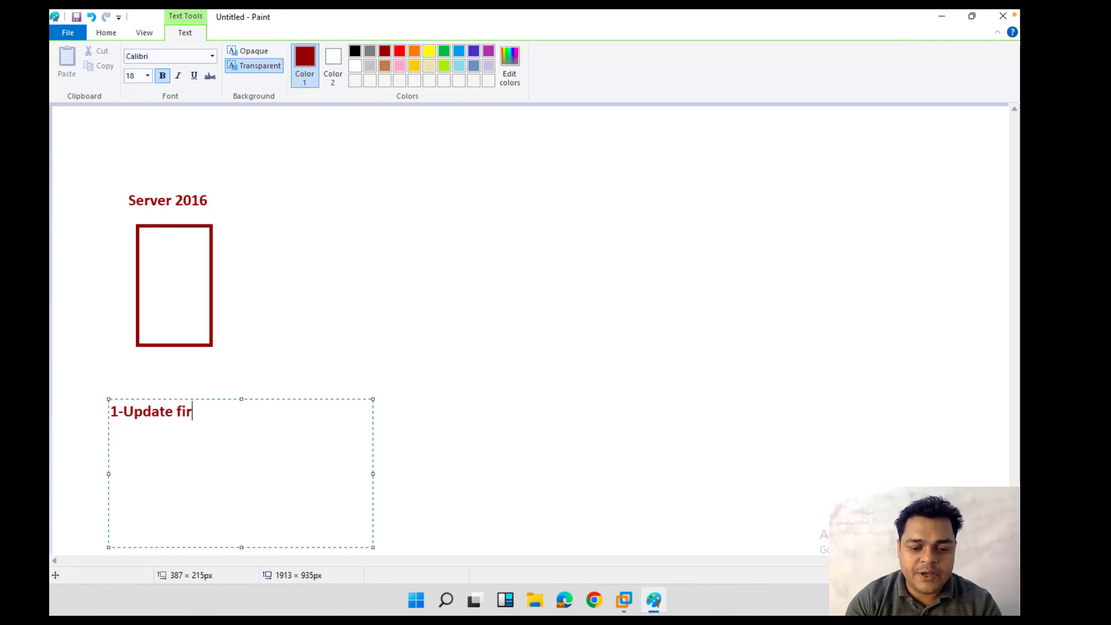
pyautogui.write('mware.')
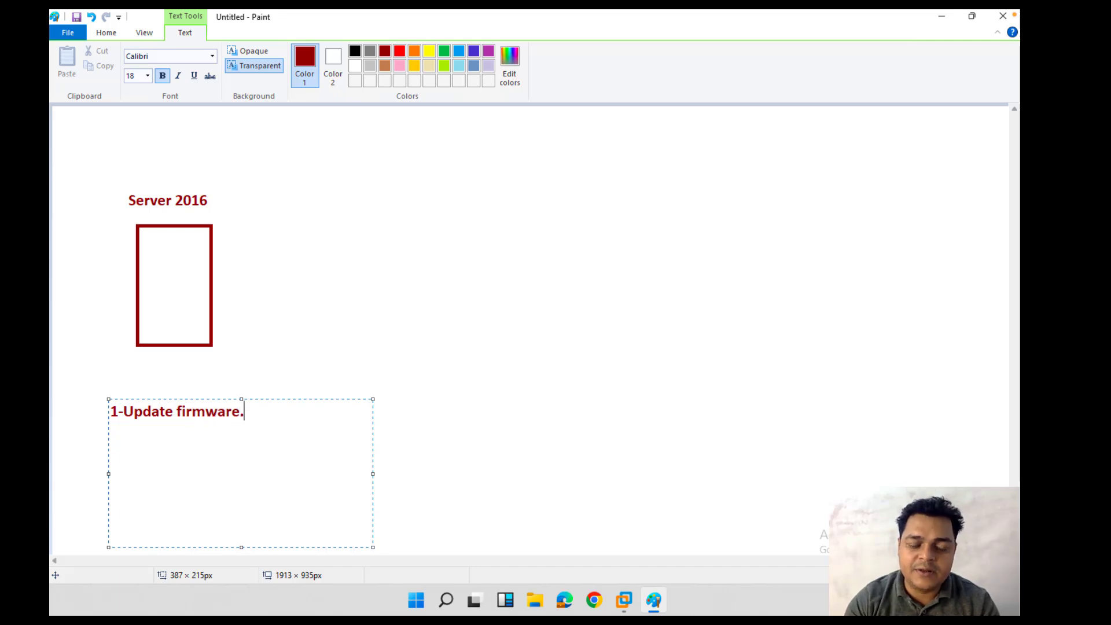
# Step: Add '2-Configure RAID-5 ( Hardware using BIOS )' and widen the box to keep it on one line
pyautogui.press('Return')
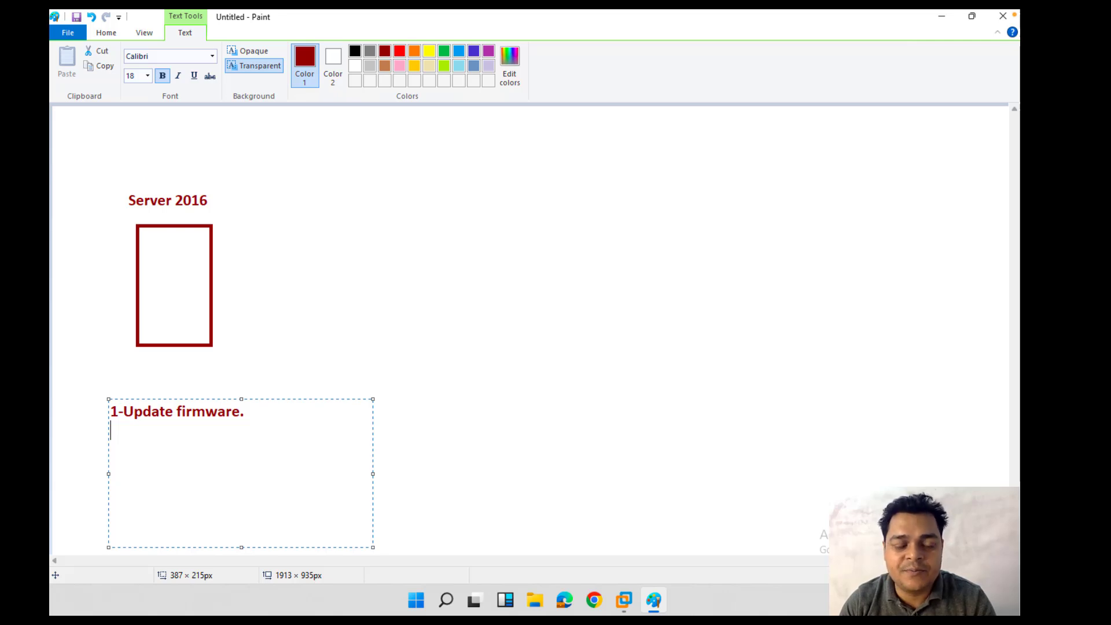
pyautogui.write('2-')
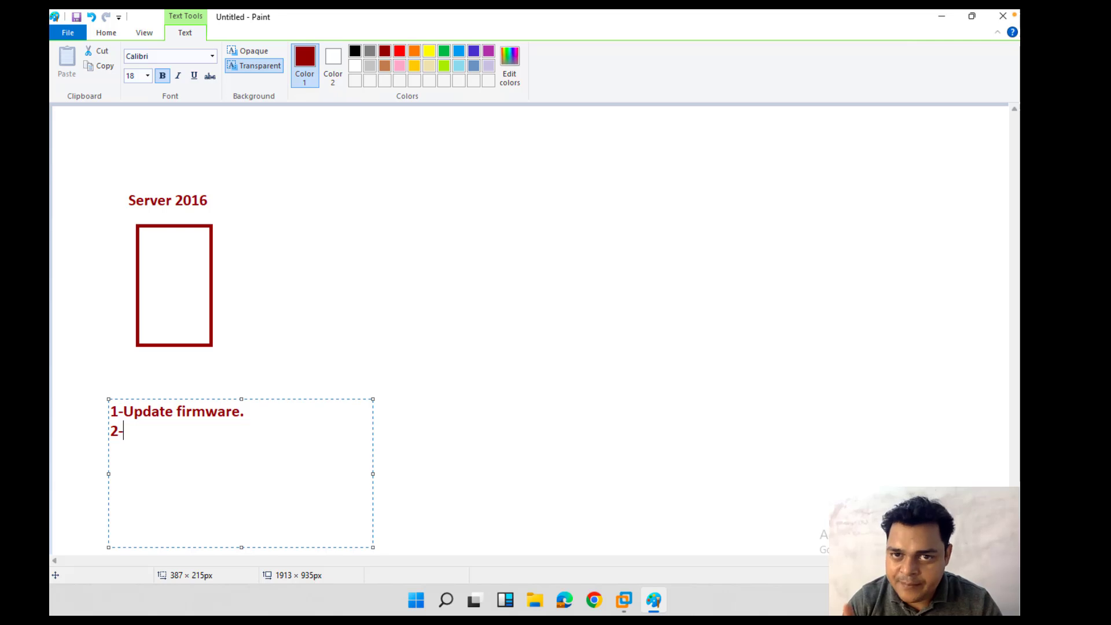
pyautogui.write('C')
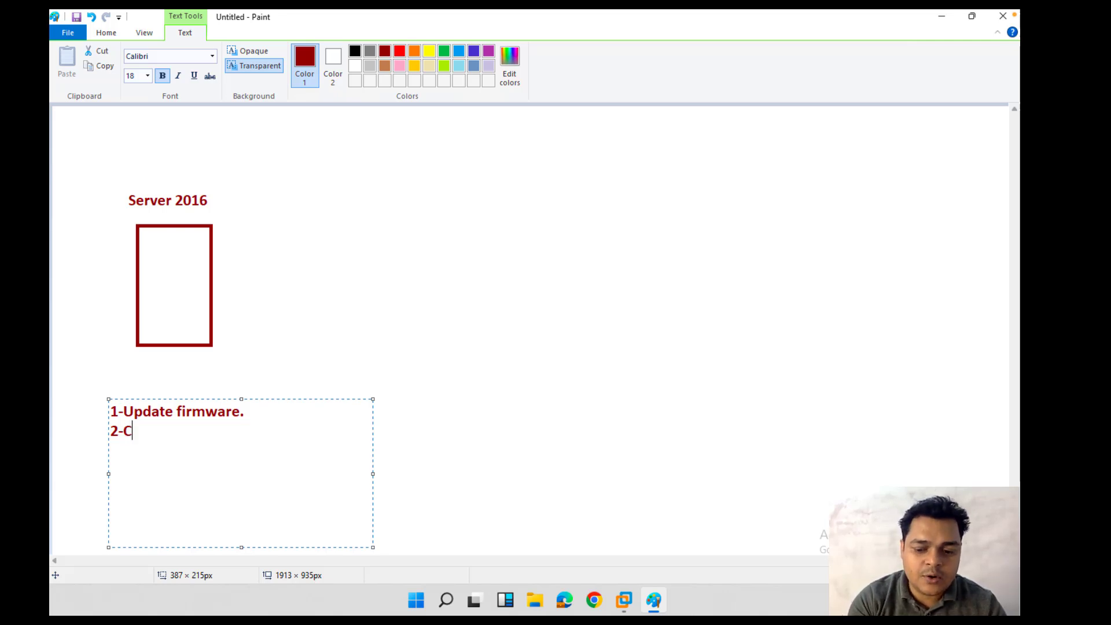
pyautogui.write('onfigure RAID')
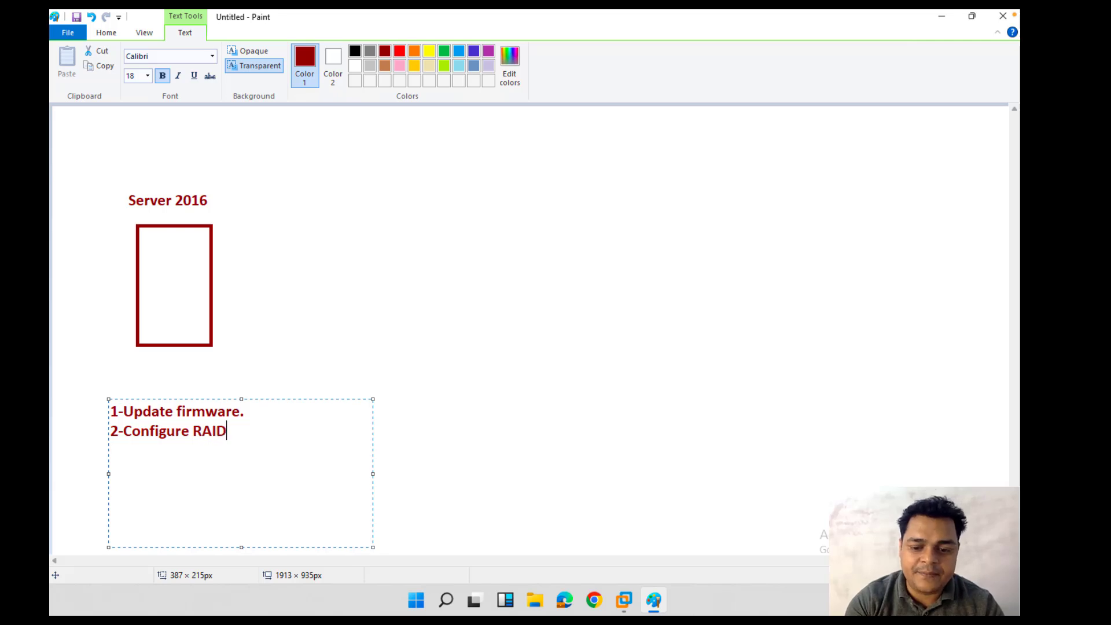
pyautogui.write('-5')
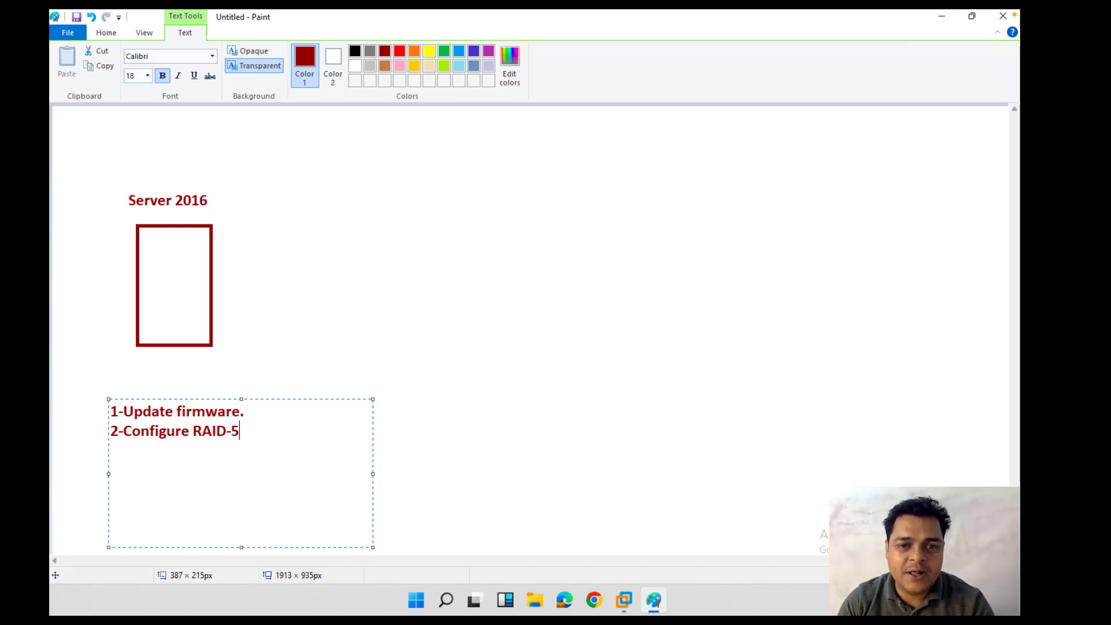
pyautogui.write('( ')
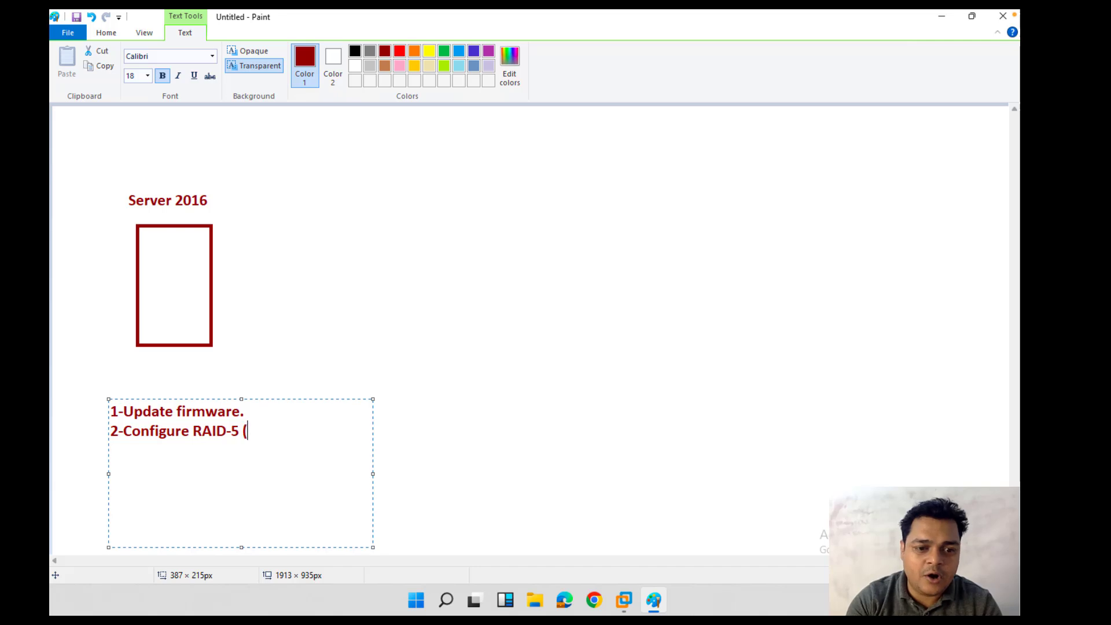
pyautogui.write('Hardware')
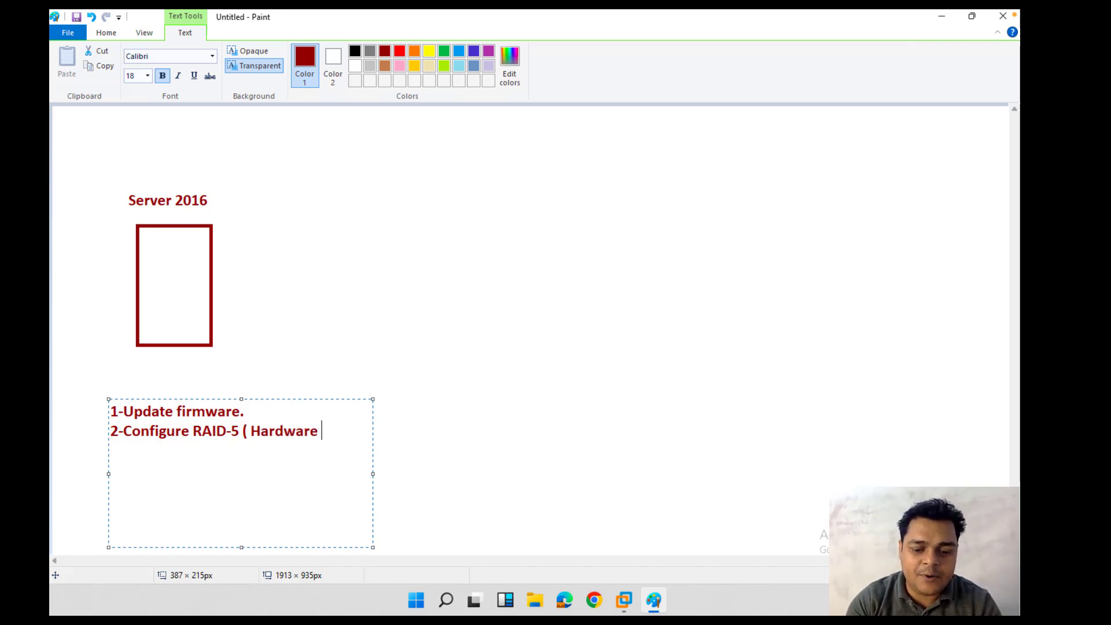
pyautogui.write(' using ')
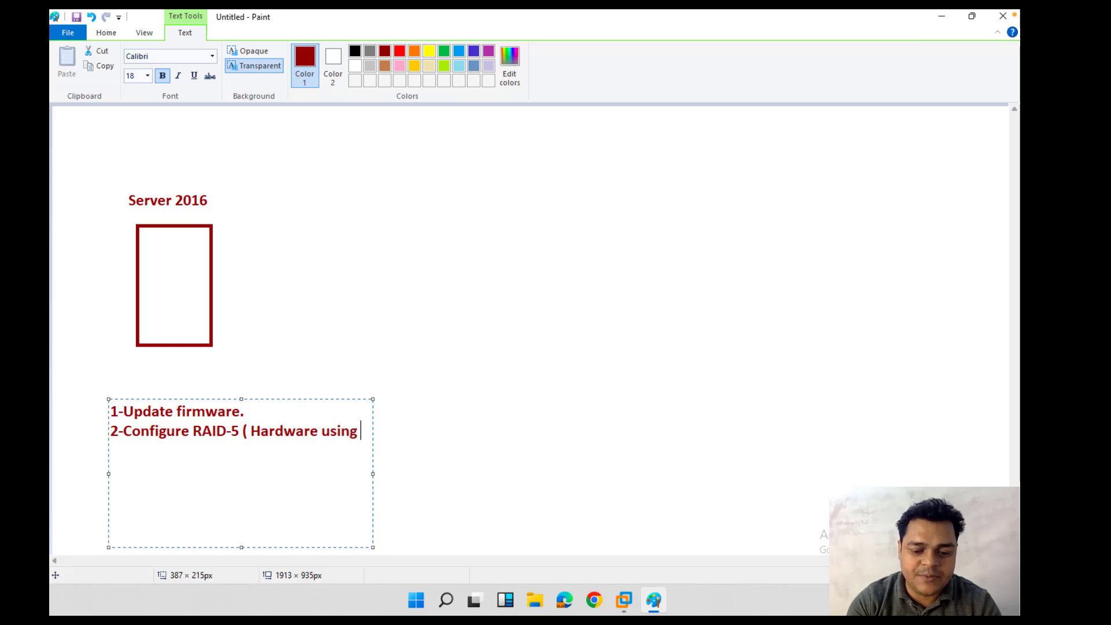
pyautogui.write('BION')
pyautogui.press('BackSpace')
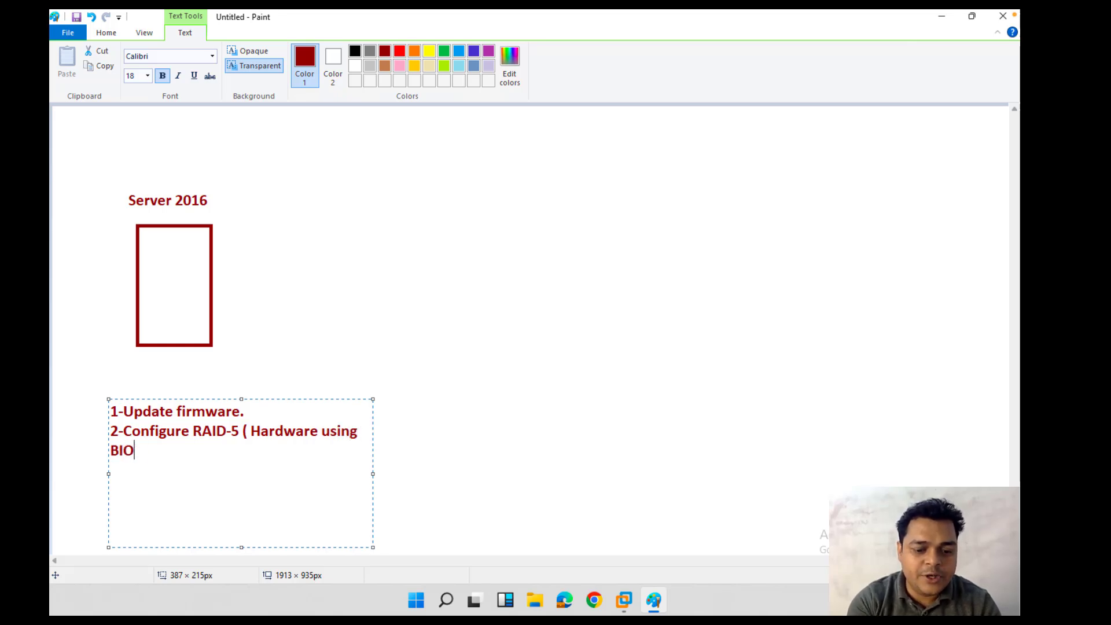
pyautogui.write('S )')
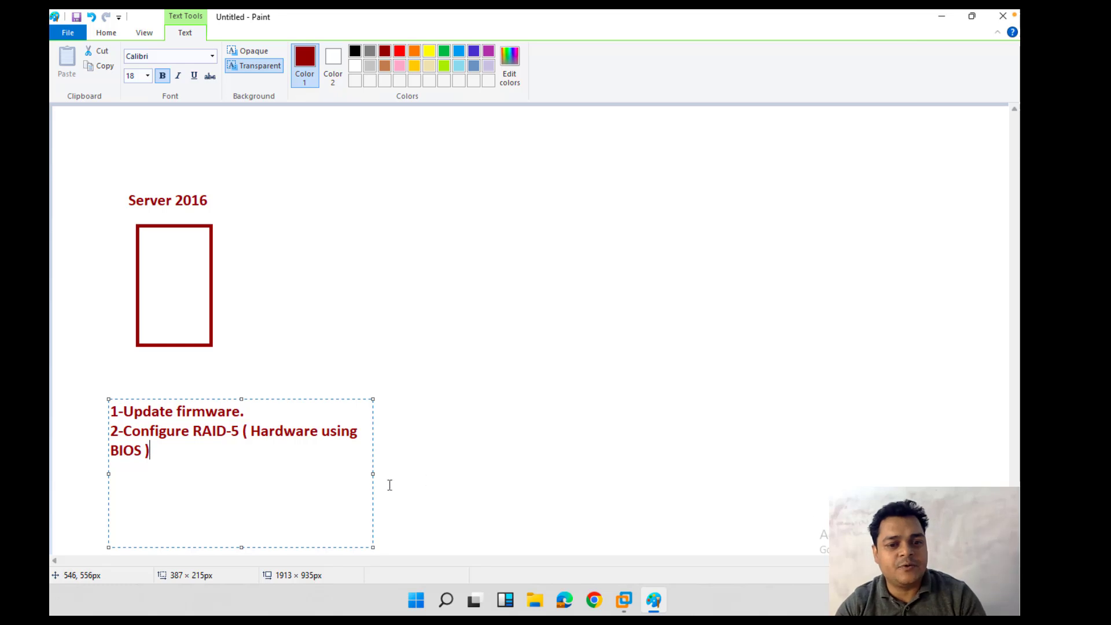
pyautogui.moveTo(373, 474); pyautogui.dragTo(516, 473)
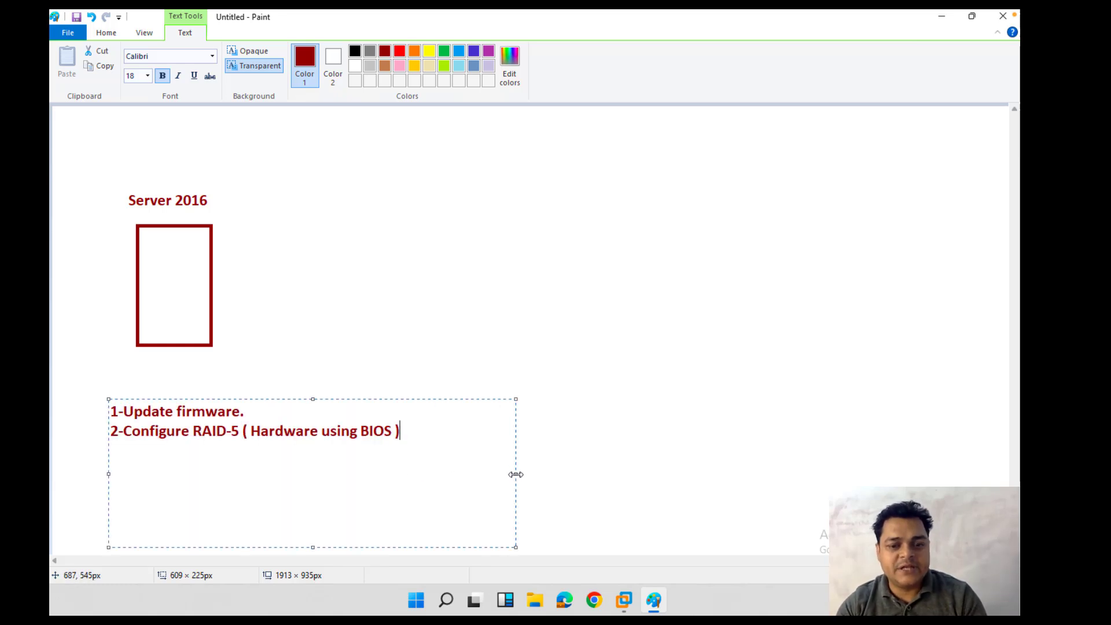
# Step: Add step '3-Configure IDRAC or ILO Port.'
pyautogui.press('Return')
pyautogui.write('3-')
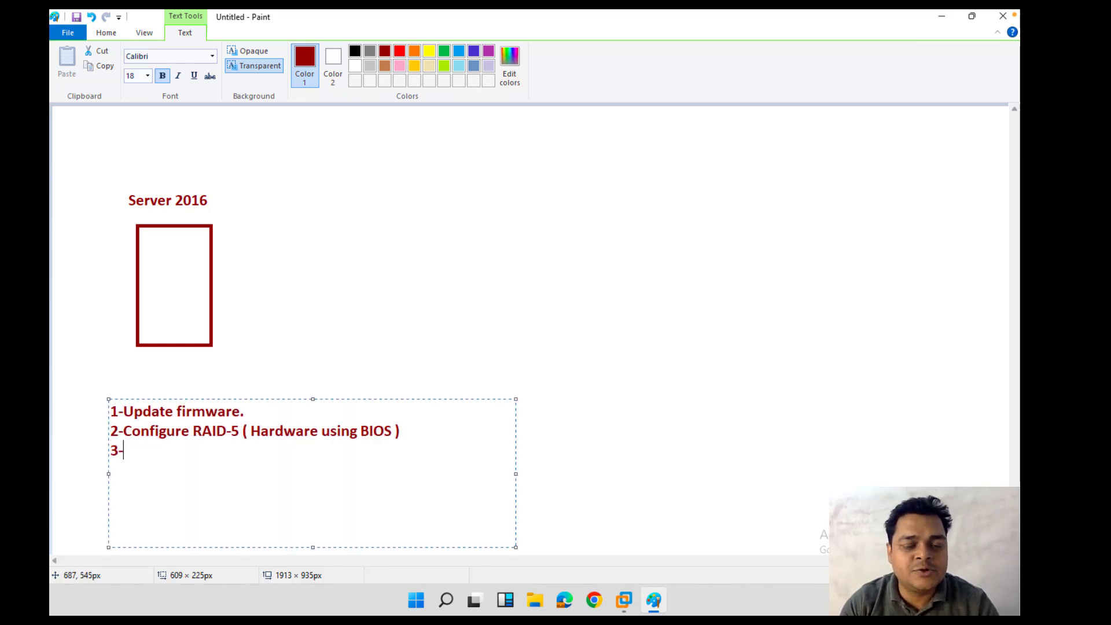
pyautogui.write('C')
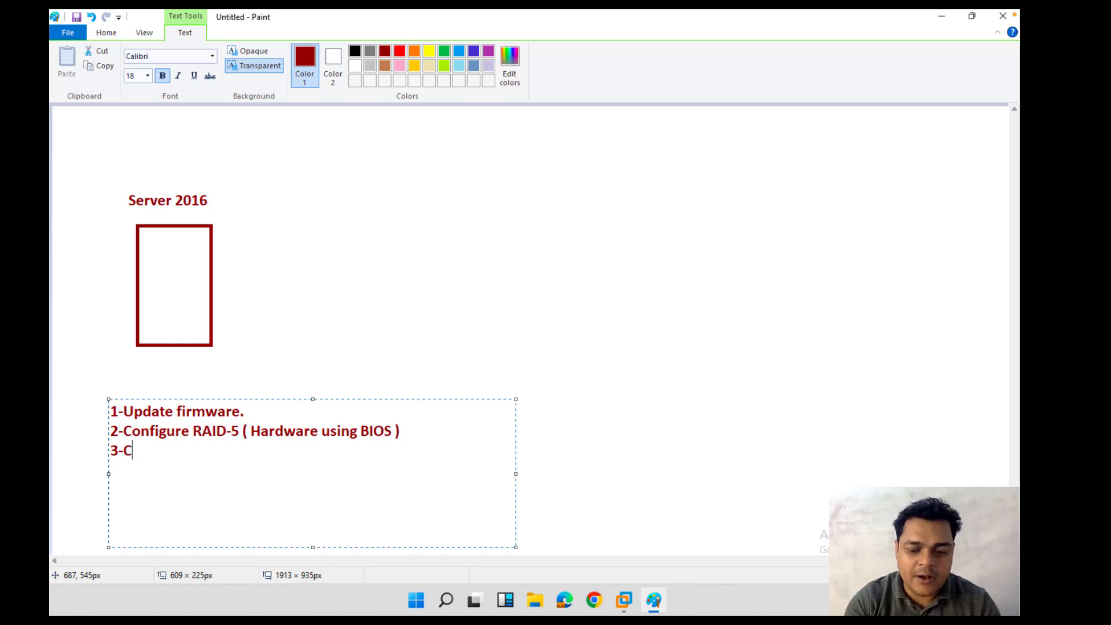
pyautogui.write('onfigure ')
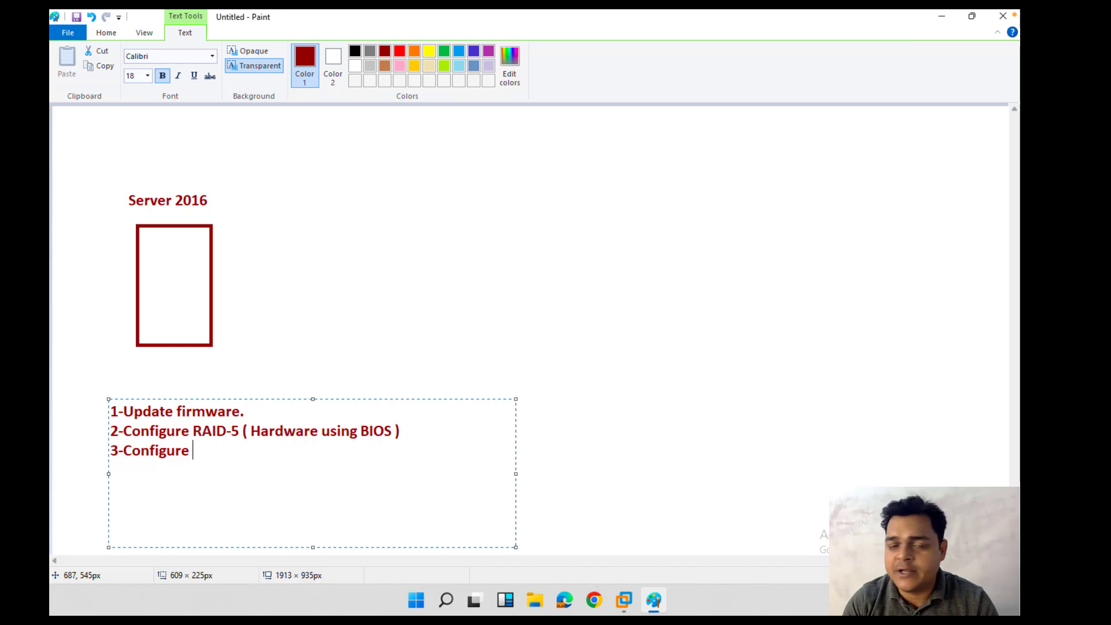
pyautogui.write('IDRAC ')
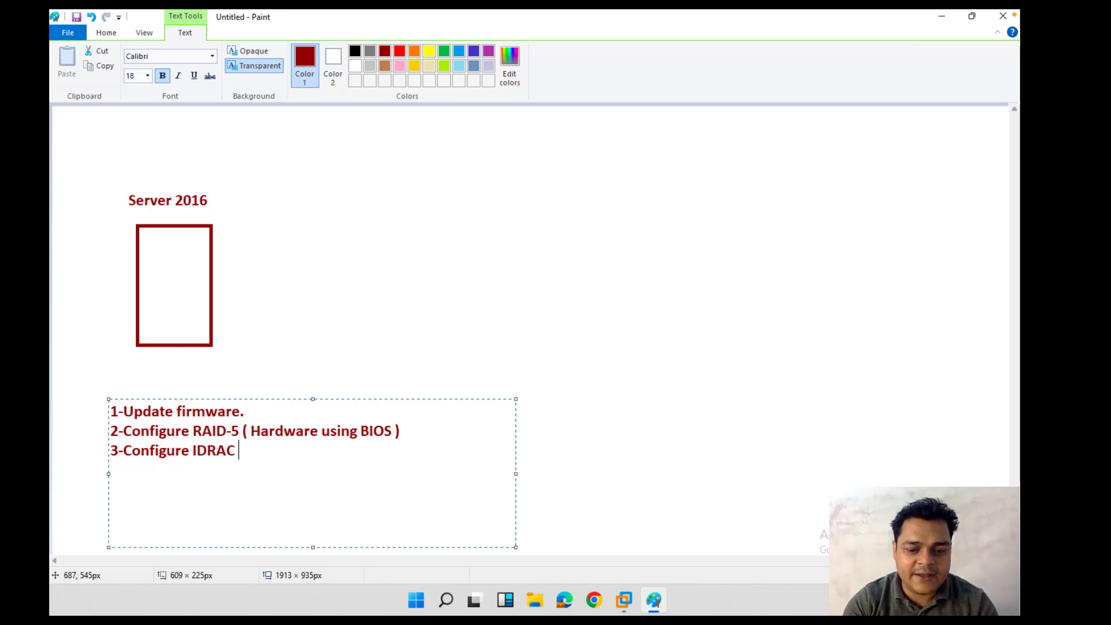
pyautogui.write('or ILO')
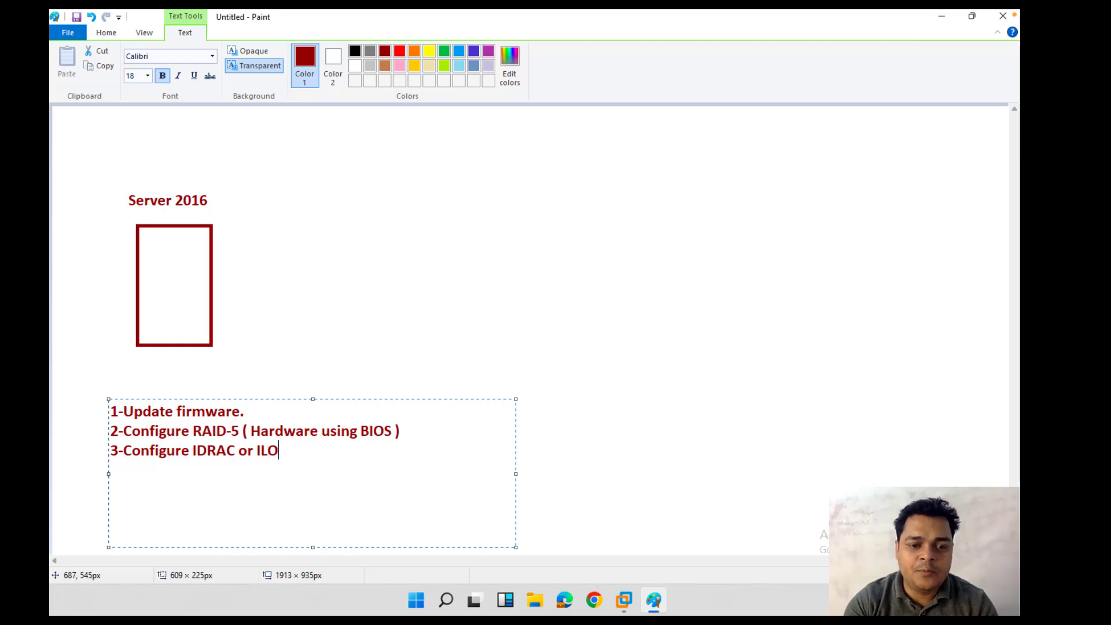
pyautogui.write(' Port')
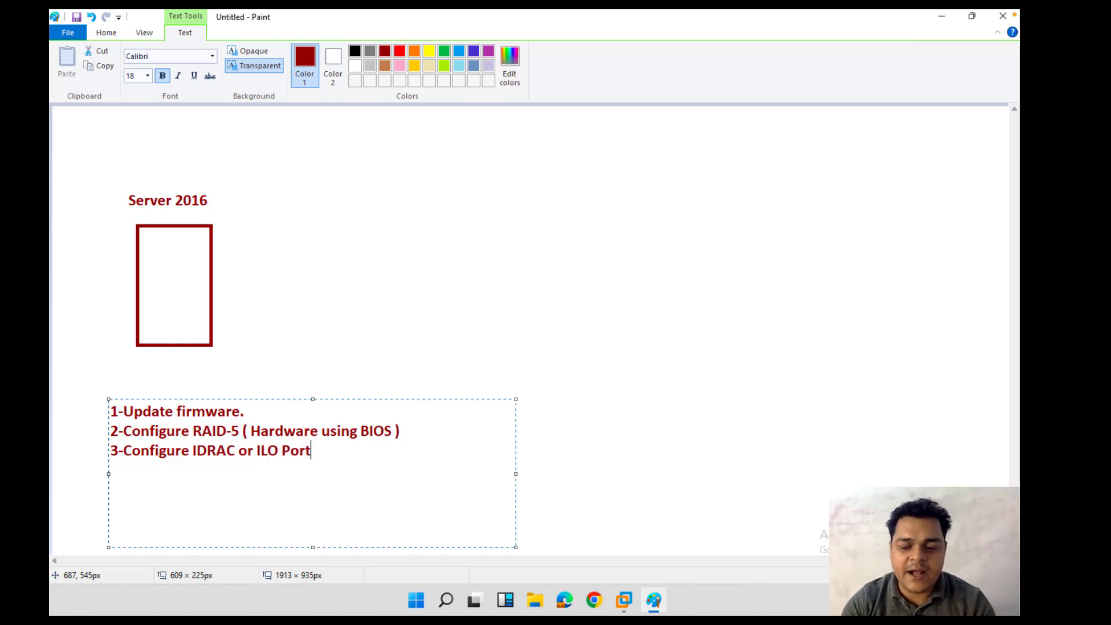
pyautogui.write('.')
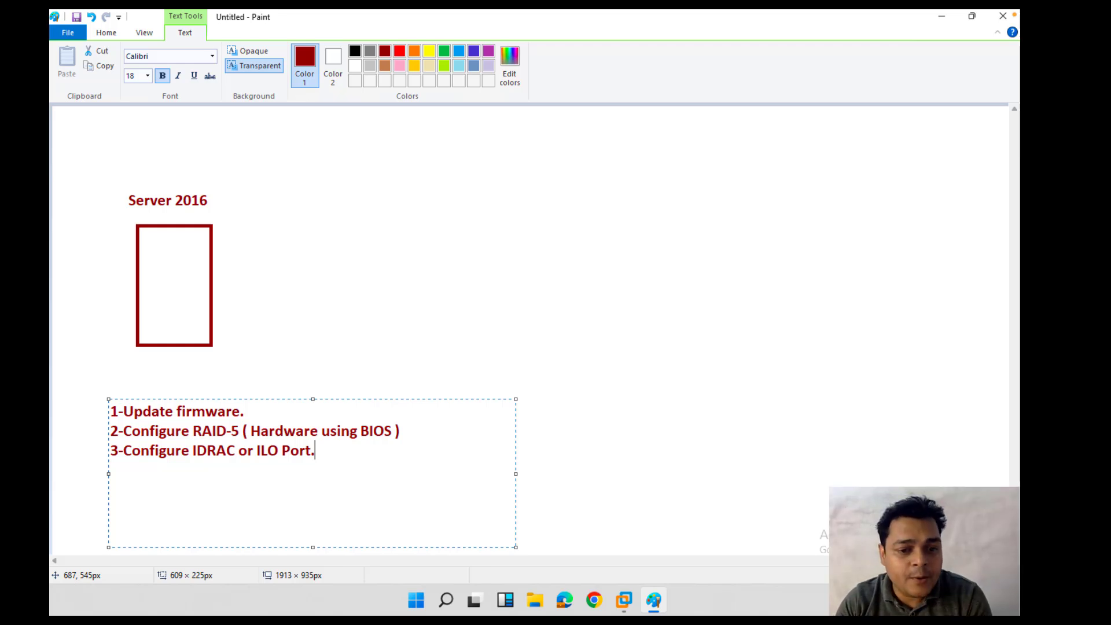
pyautogui.press('Return')
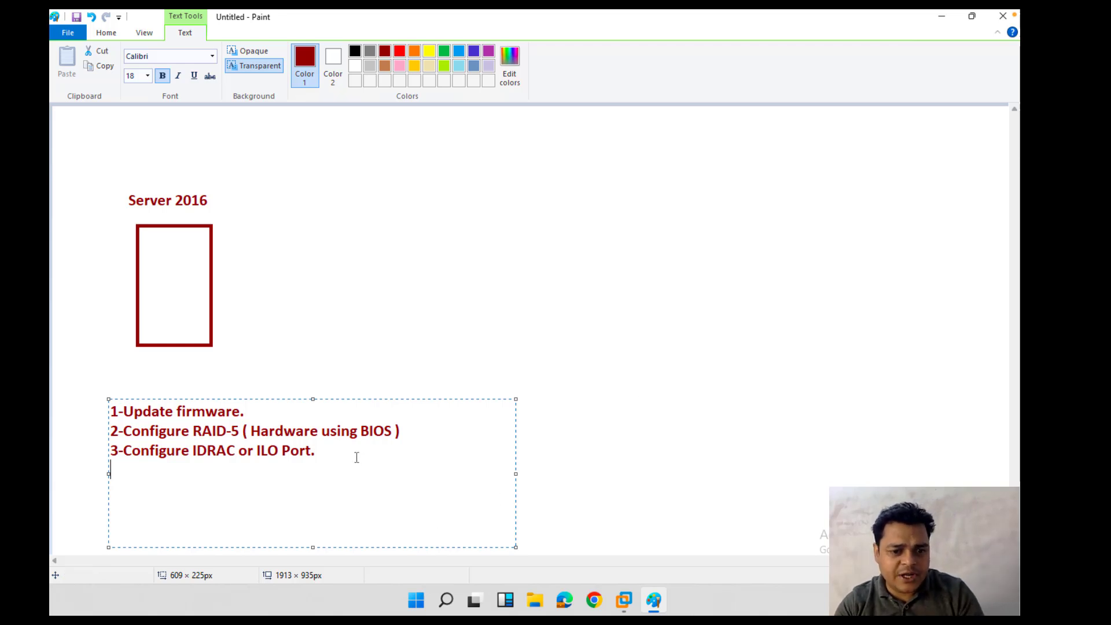
pyautogui.press('BackSpace')
# Step: Recolour all the checklist text indigo
pyautogui.hotkey('ctrl', 'a')
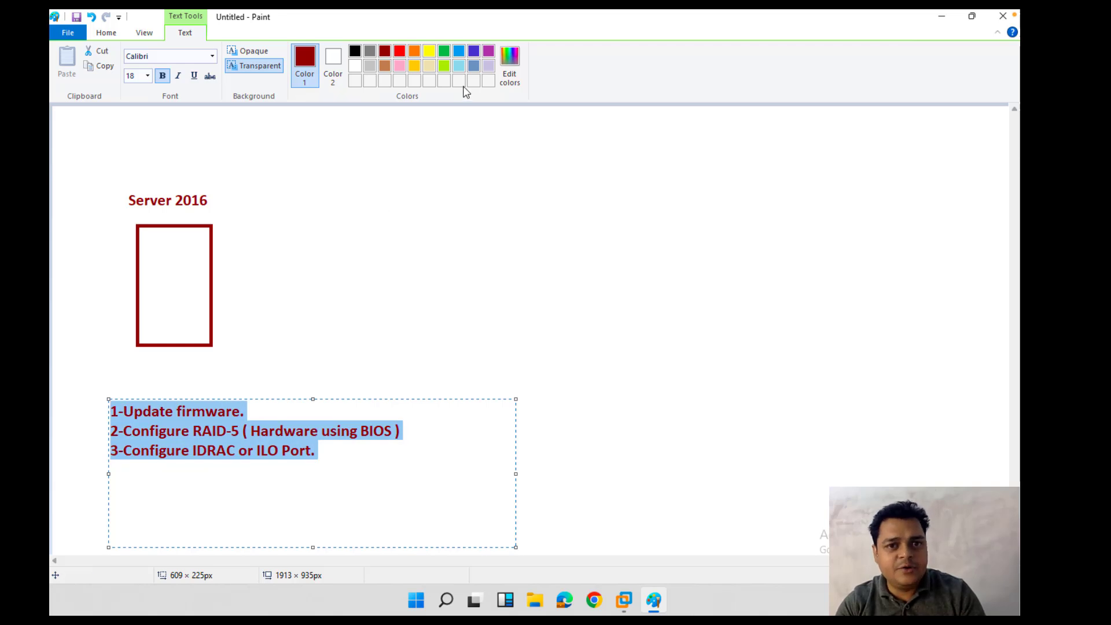
pyautogui.click(443, 50)
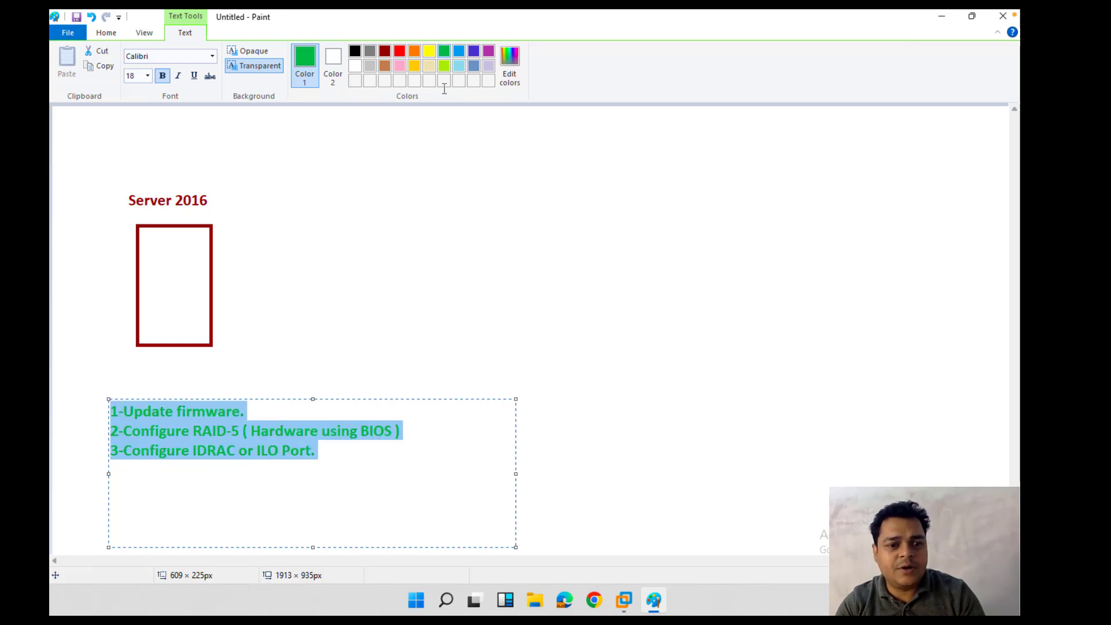
pyautogui.click(473, 51)
pyautogui.click(364, 474)
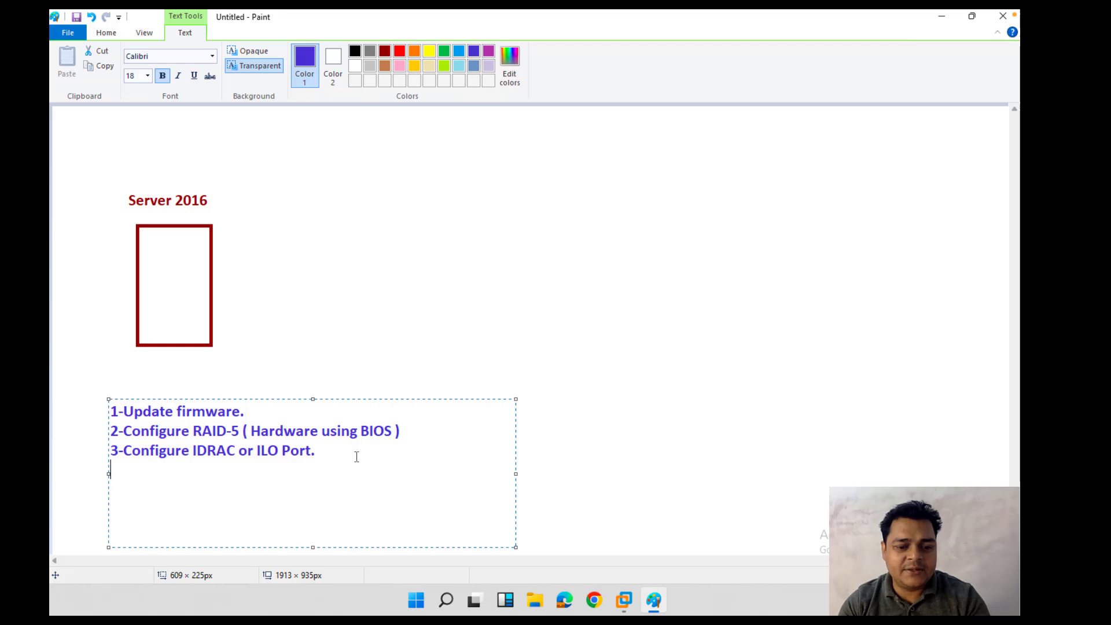
# Step: Type '4-Configure Manual IP in Server' and start a '5-' line
pyautogui.write('4-Conf')
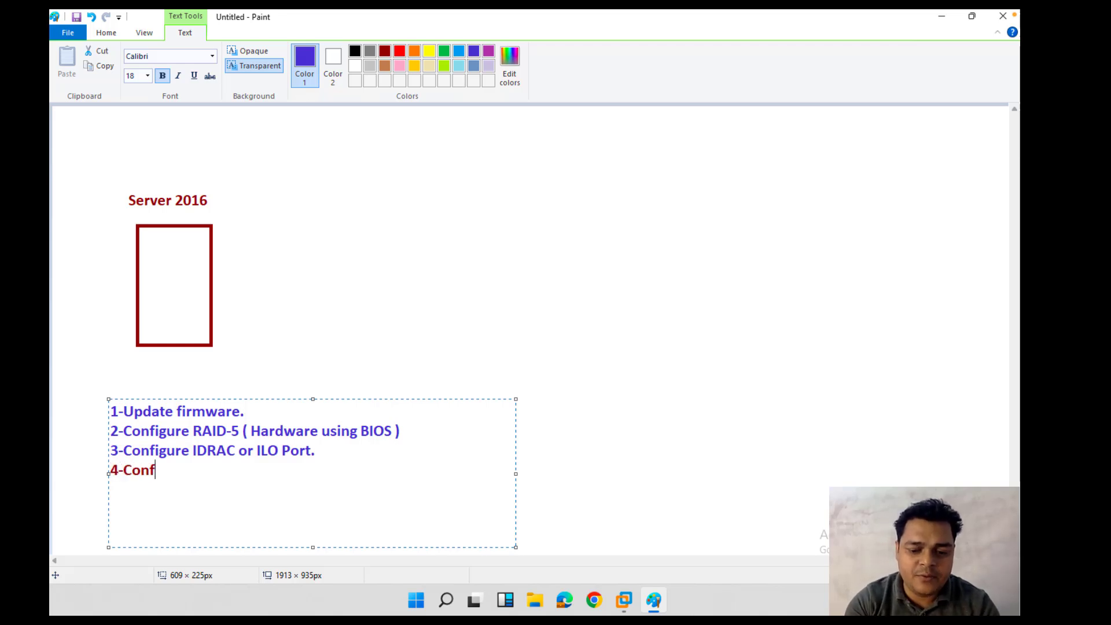
pyautogui.write('igure ')
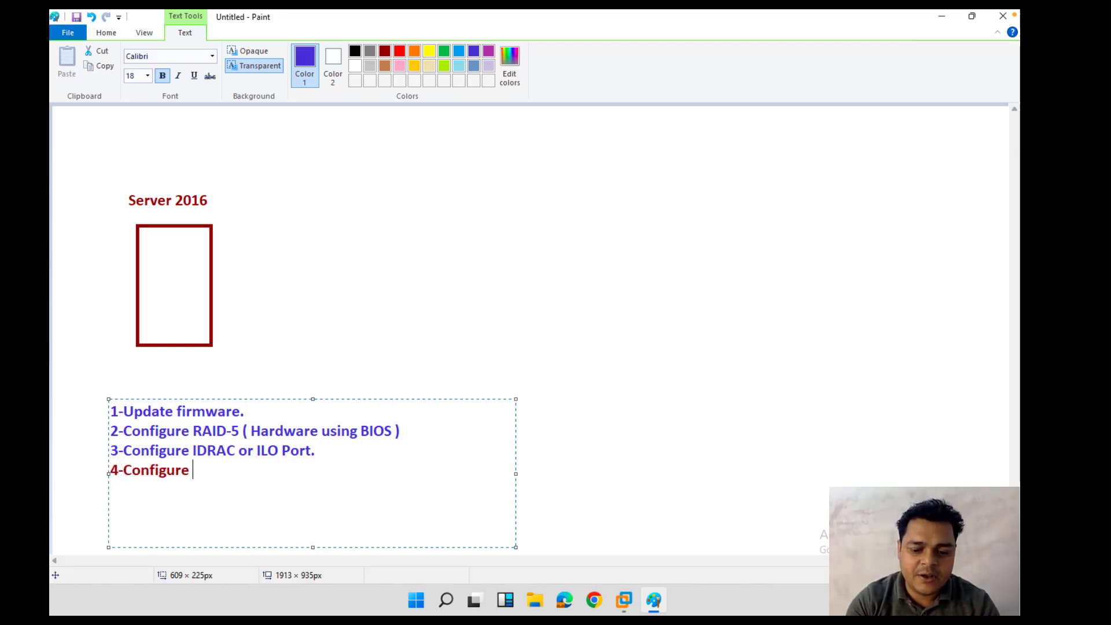
pyautogui.write('Manual IP')
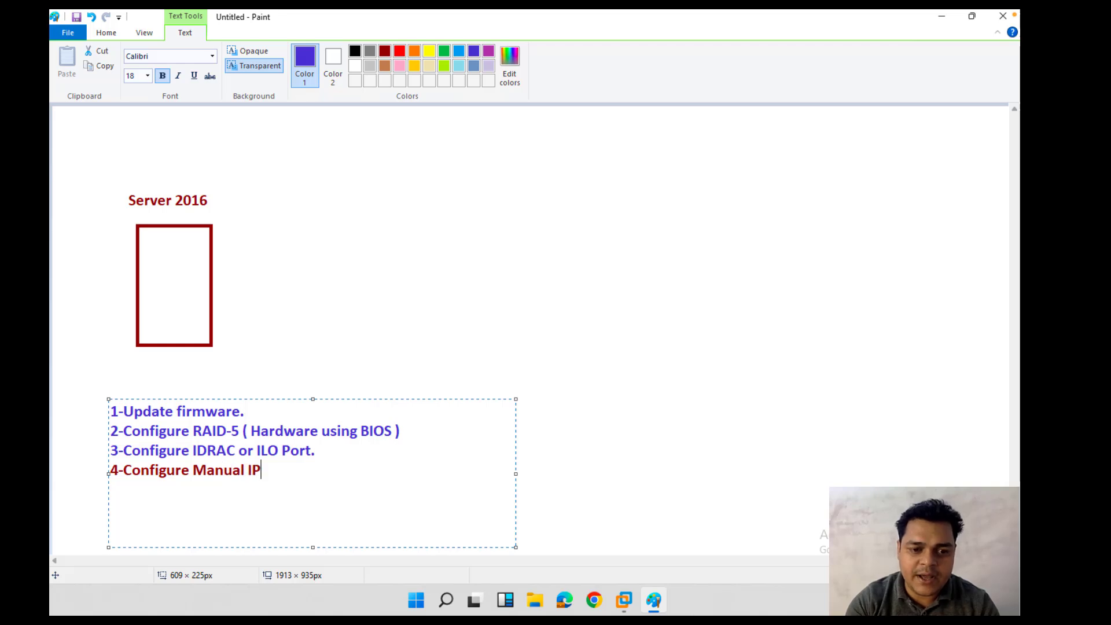
pyautogui.write(' in Server')
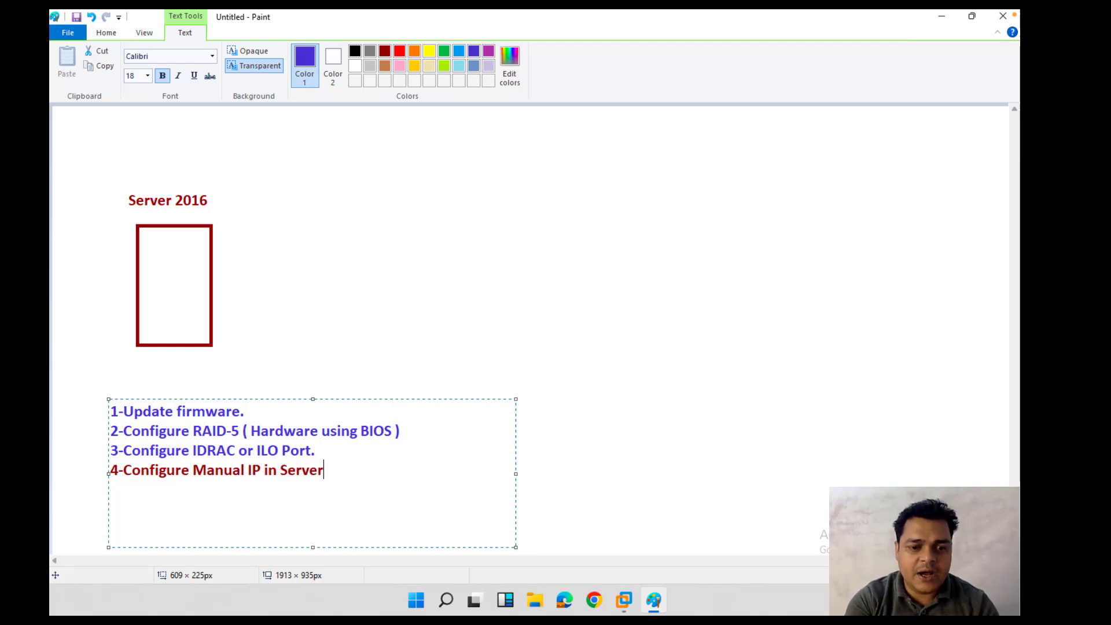
pyautogui.press('Return')
pyautogui.write('5-')
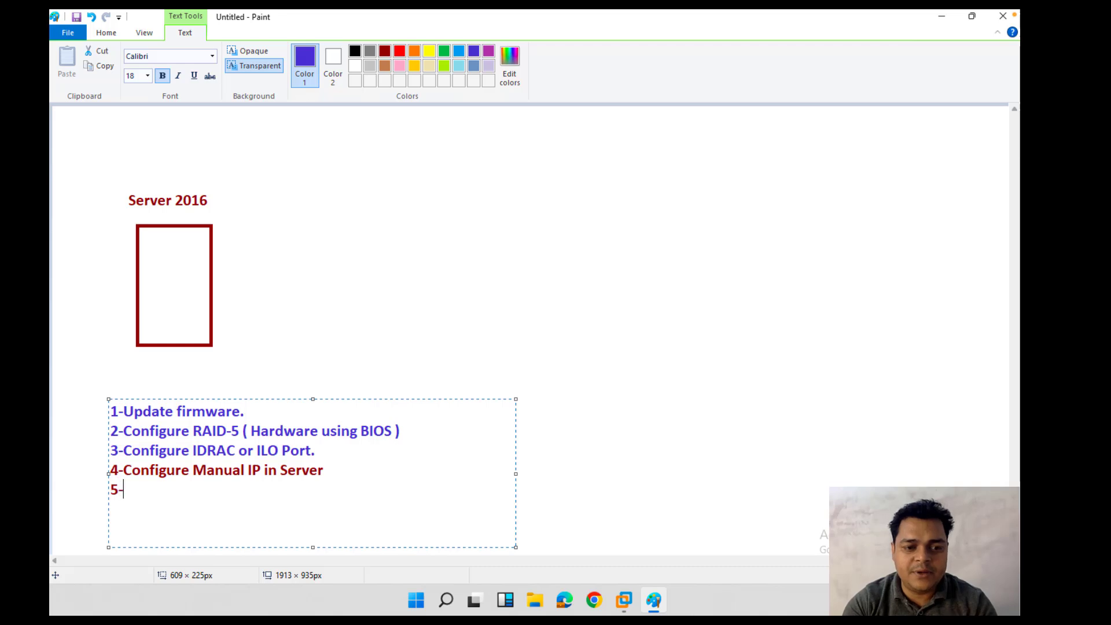
pyautogui.click(376, 460)
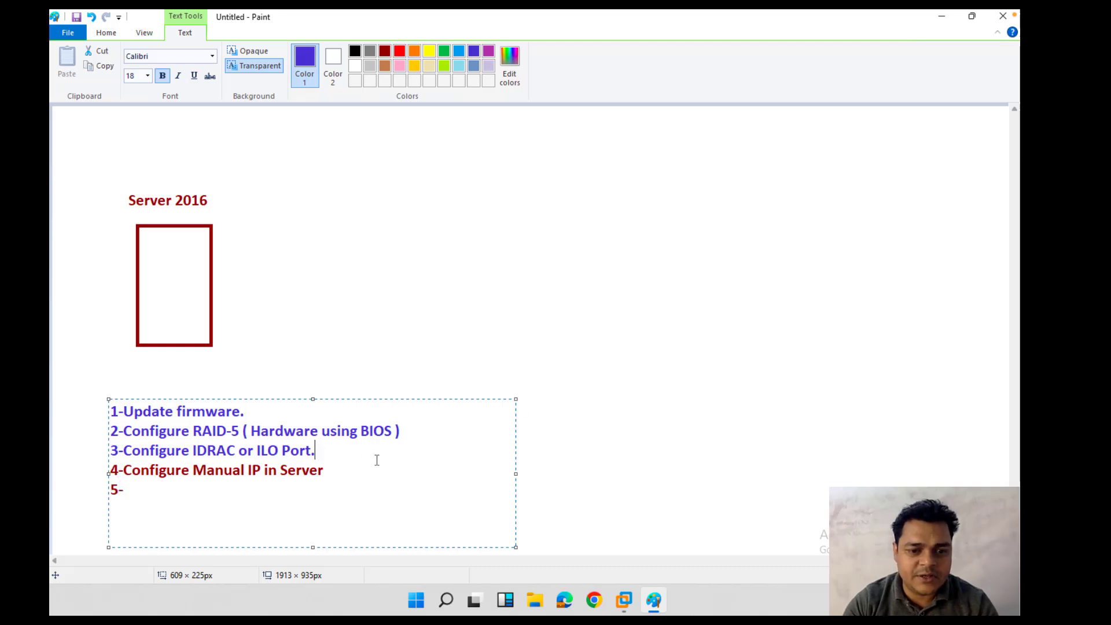
pyautogui.click(334, 485)
# Step: Append '( Prefer DNS and Alternate )' to step 4
pyautogui.click(333, 472)
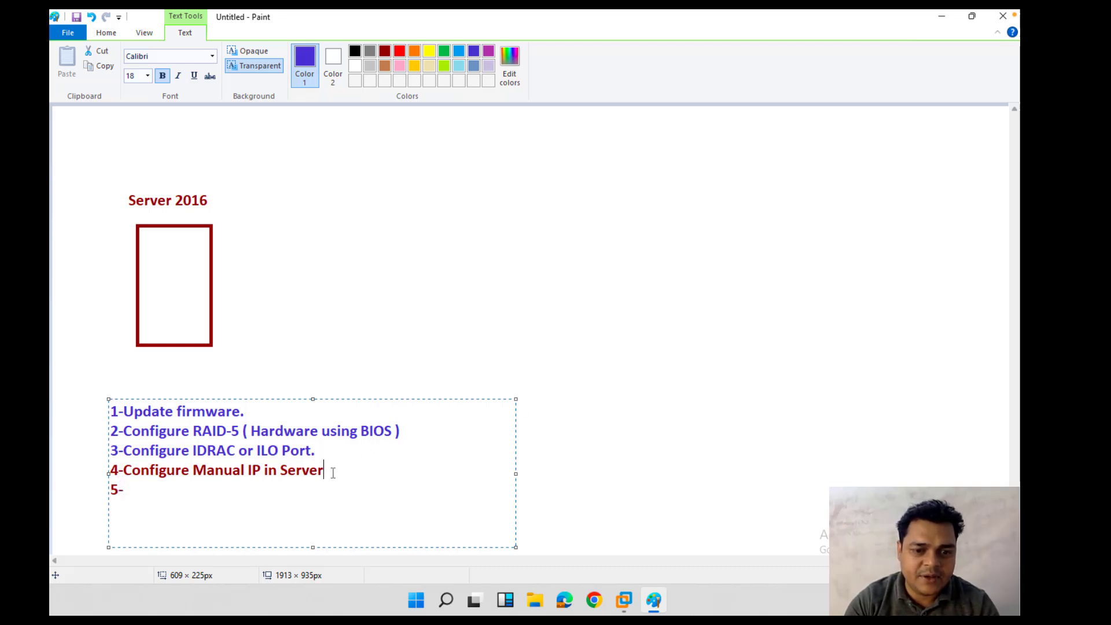
pyautogui.write('( Pfe')
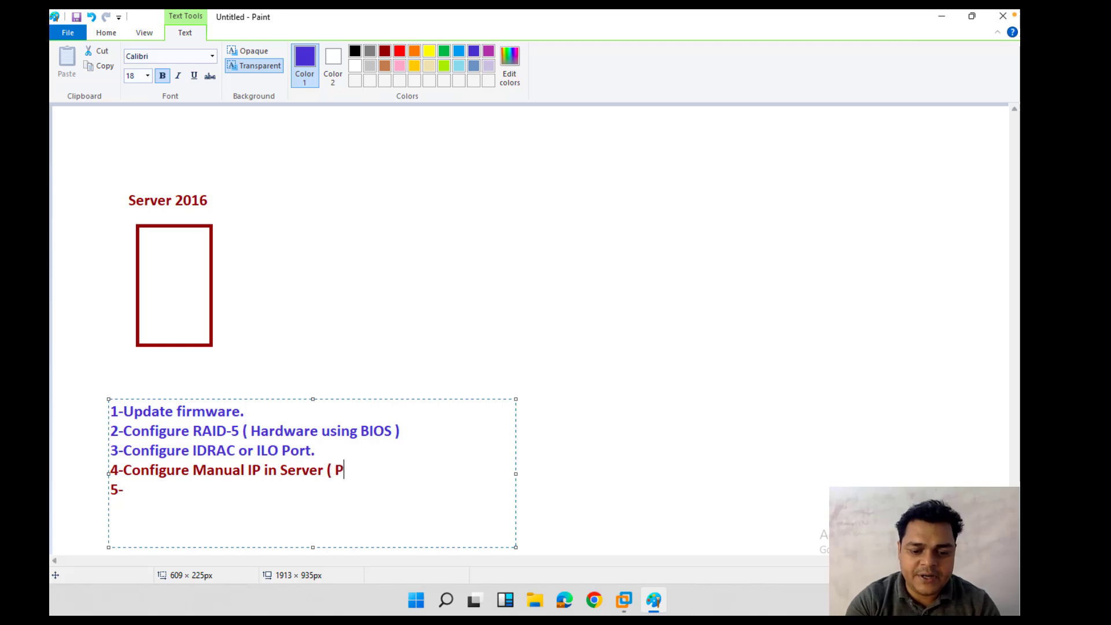
pyautogui.press('BackSpace')
pyautogui.press('BackSpace')
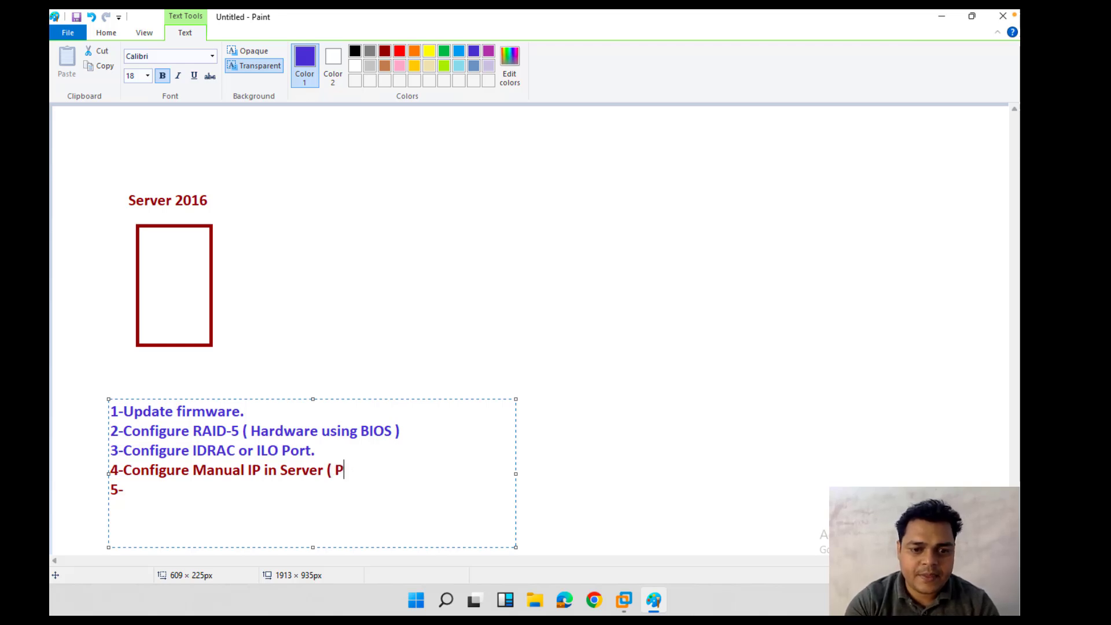
pyautogui.write('refer DNS a')
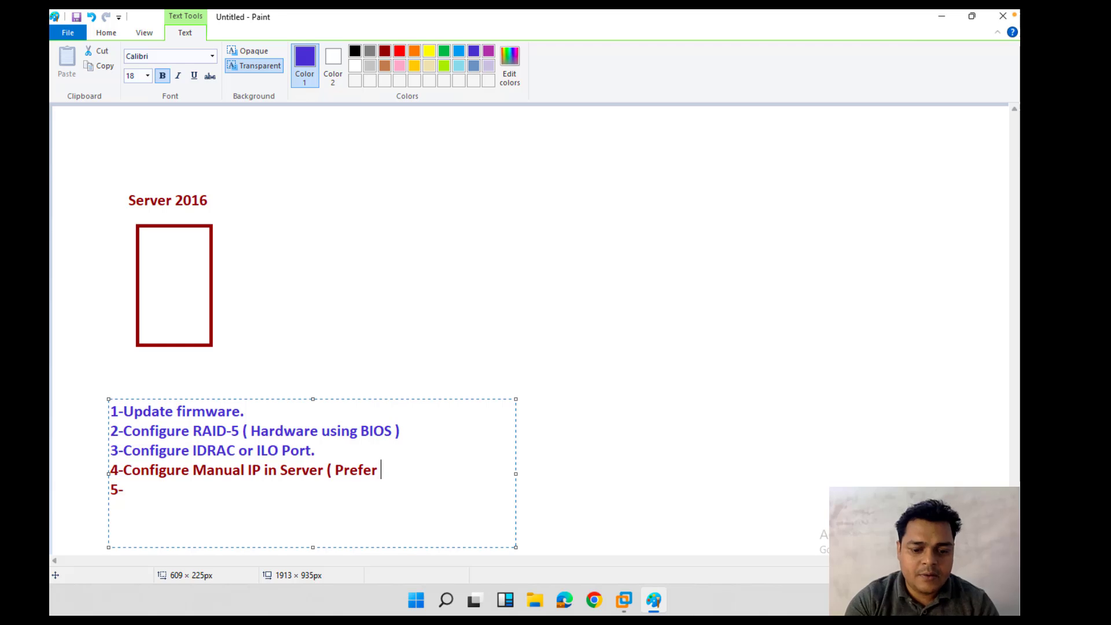
pyautogui.write('nd')
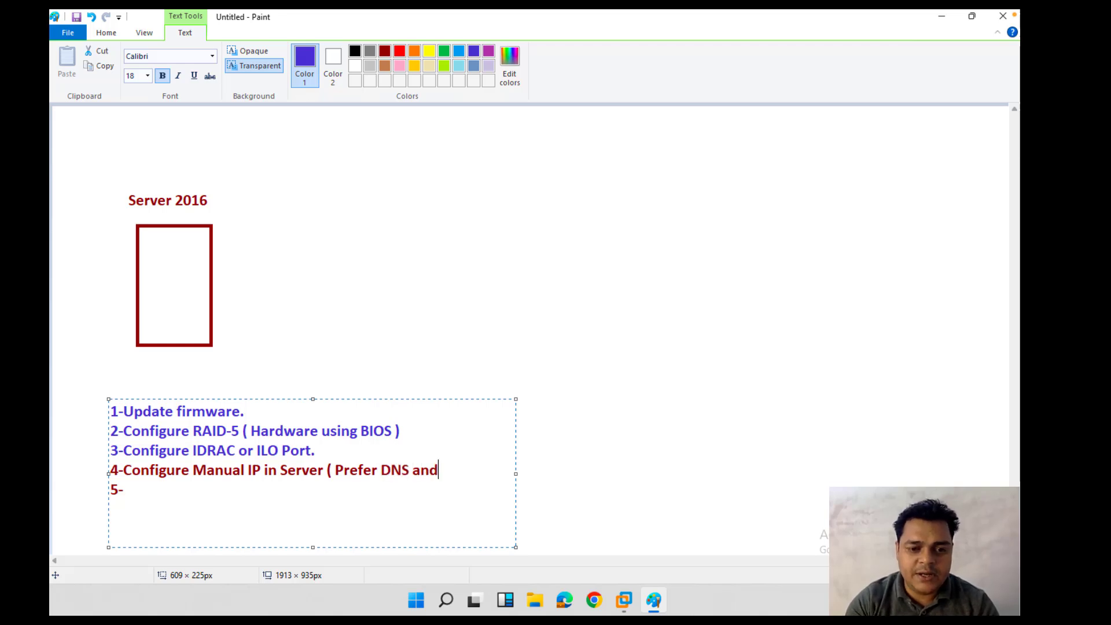
pyautogui.write(' Alter')
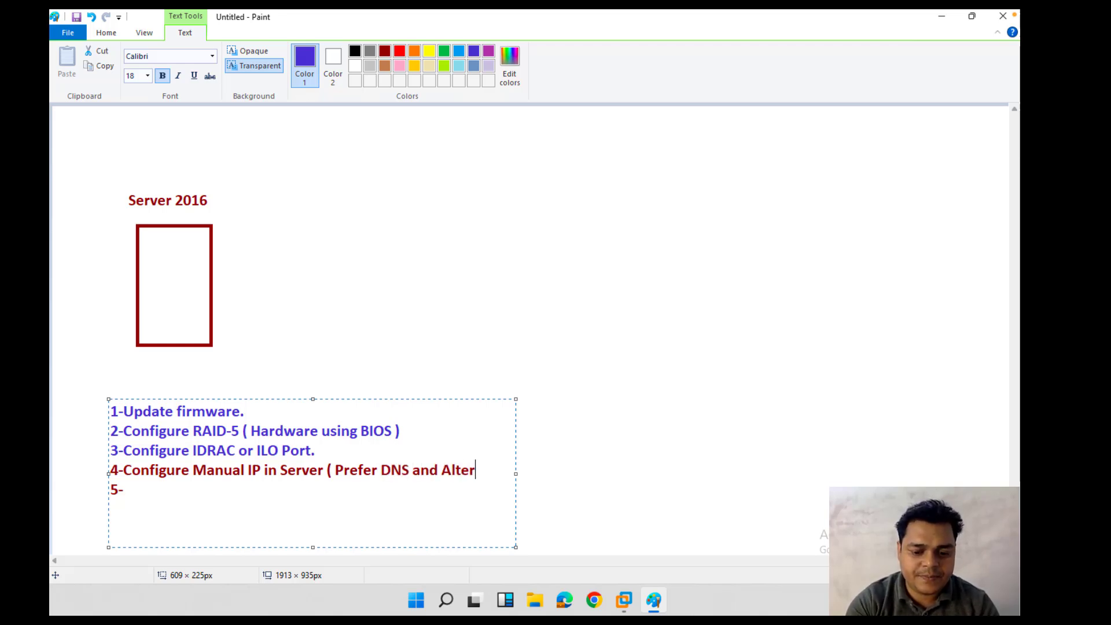
pyautogui.write('nate )')
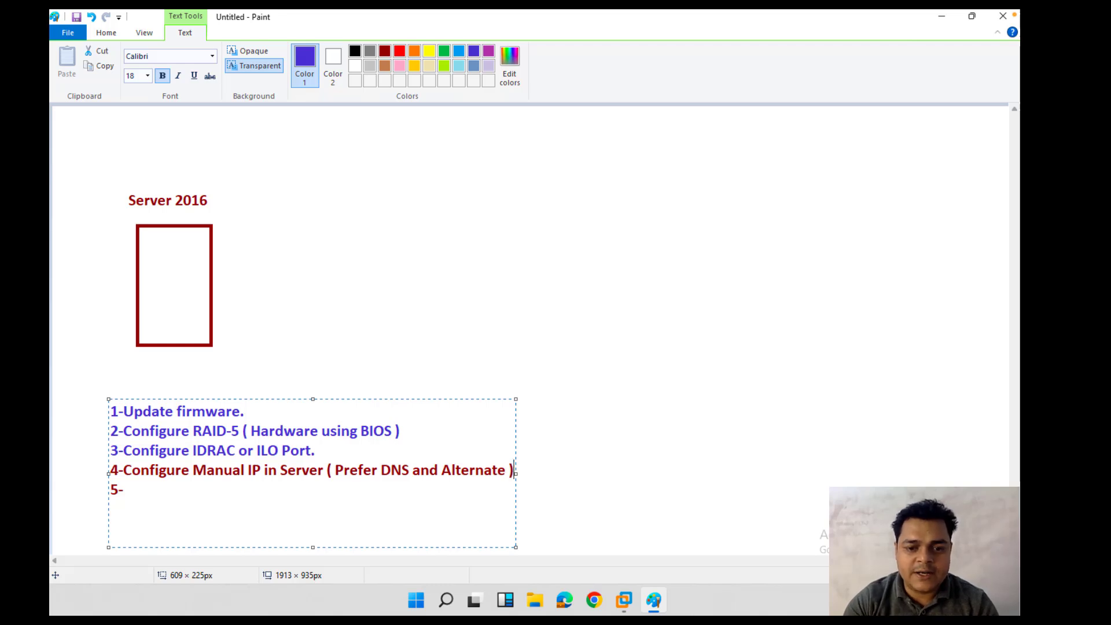
pyautogui.press('Return')
pyautogui.press('BackSpace')
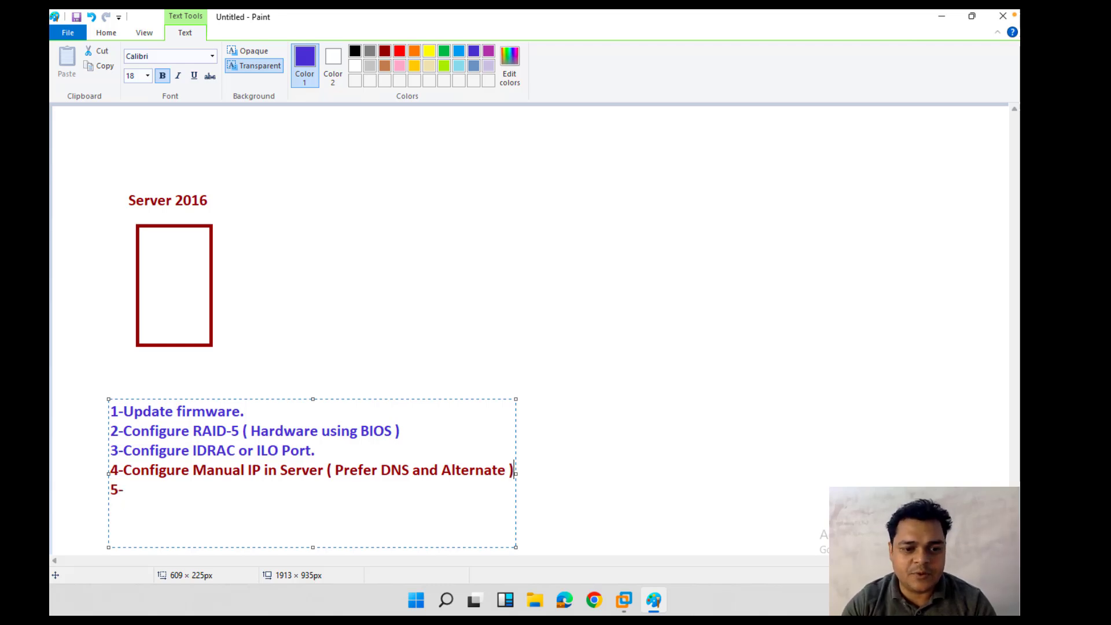
pyautogui.press('Down')
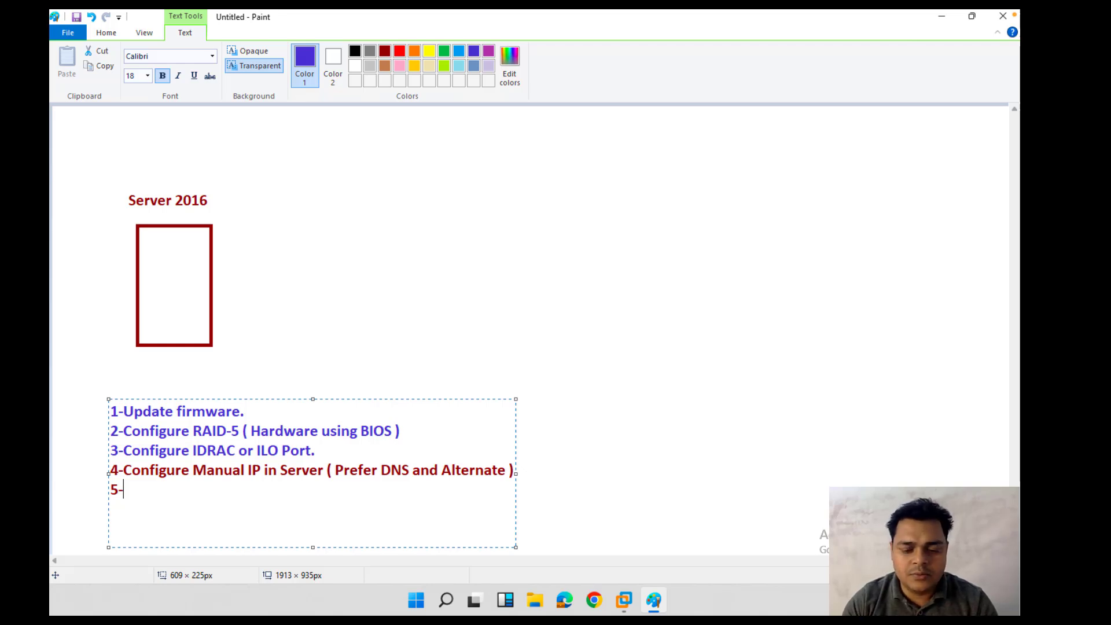
# Step: Finish step 5 as 'Min 20Gb Space Available in C:Drive ( OS Drive)' and add '6-LAN Card Must be Active.'
pyautogui.write('Min 2')
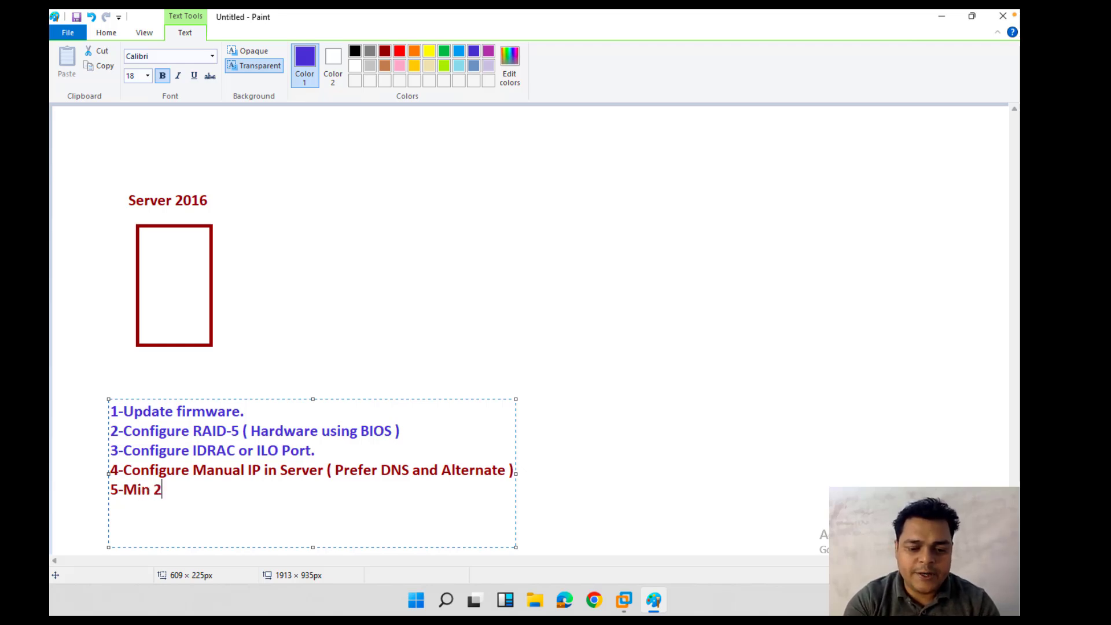
pyautogui.write('0Gb ')
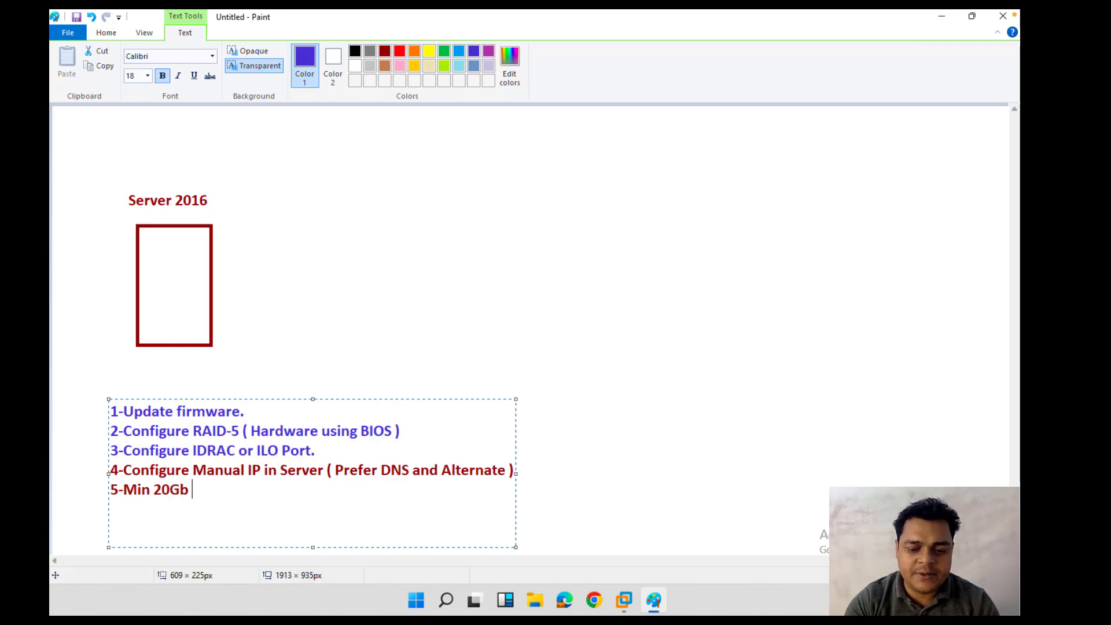
pyautogui.write('Space Avai')
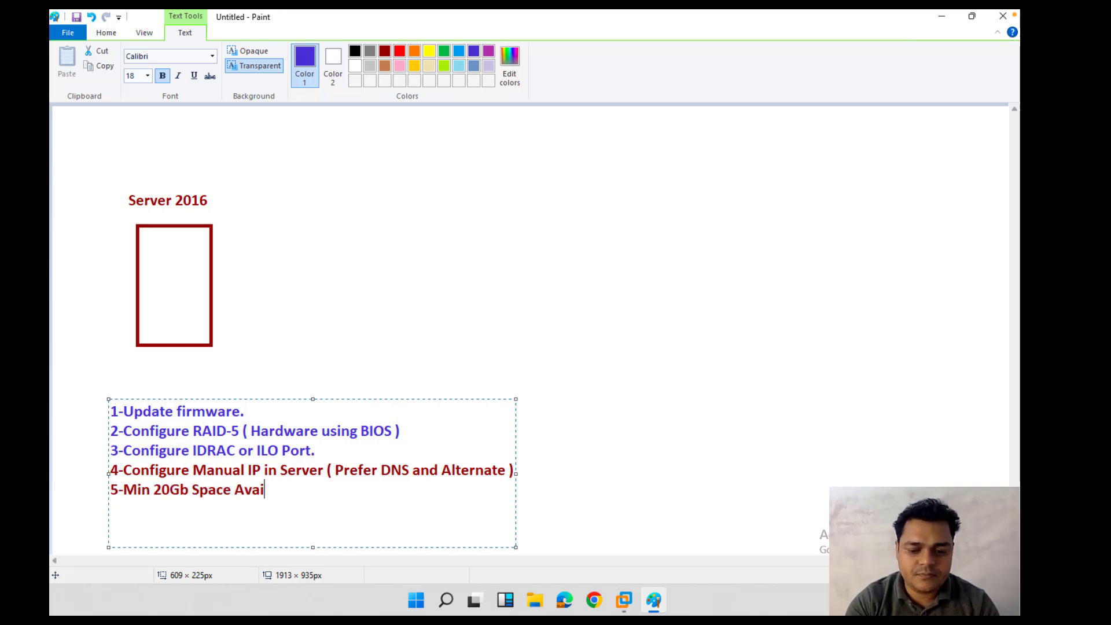
pyautogui.write('lable ')
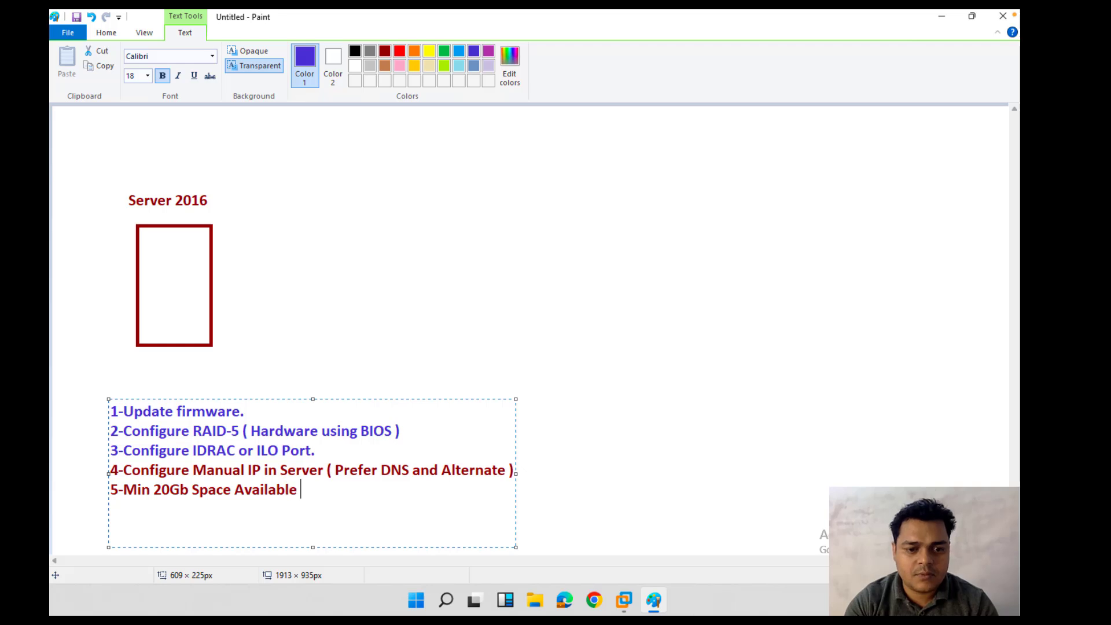
pyautogui.write('in C')
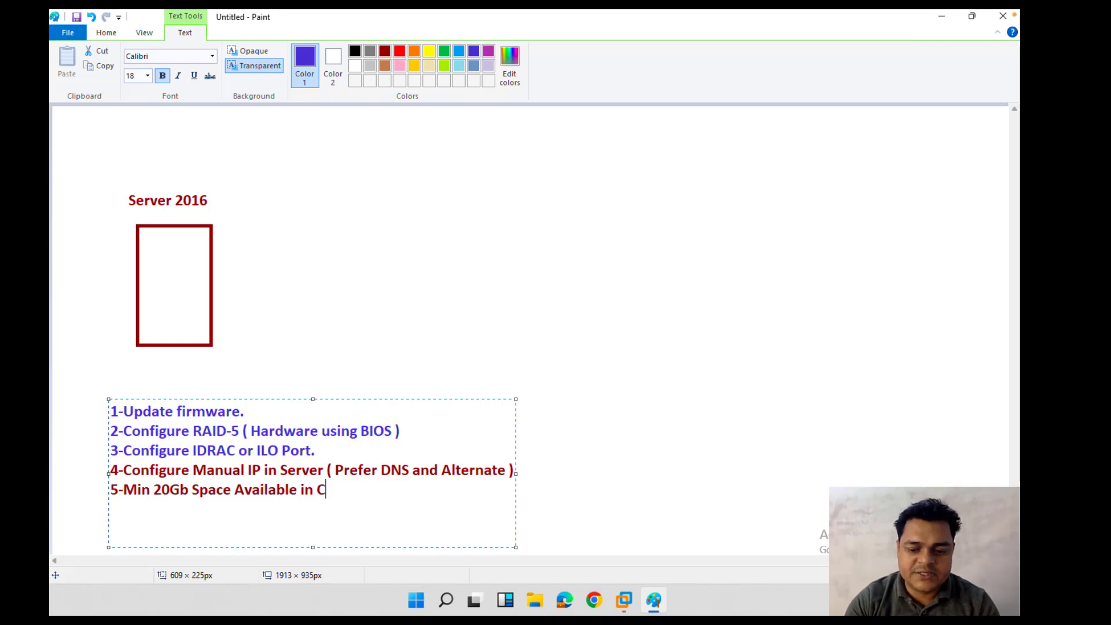
pyautogui.write(':Dri')
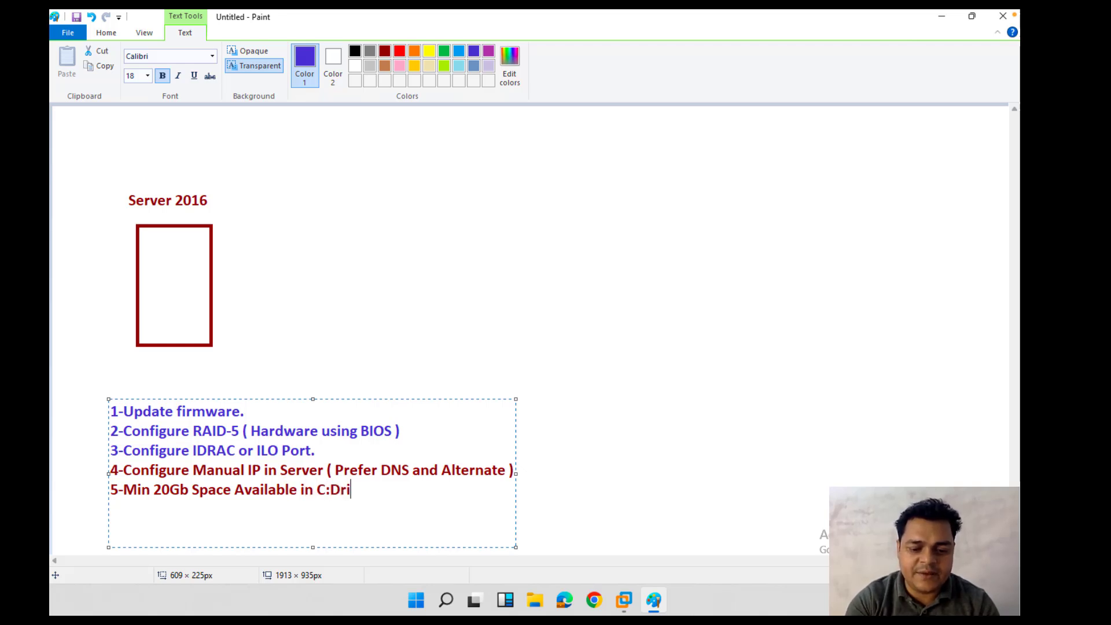
pyautogui.write('ve ( ')
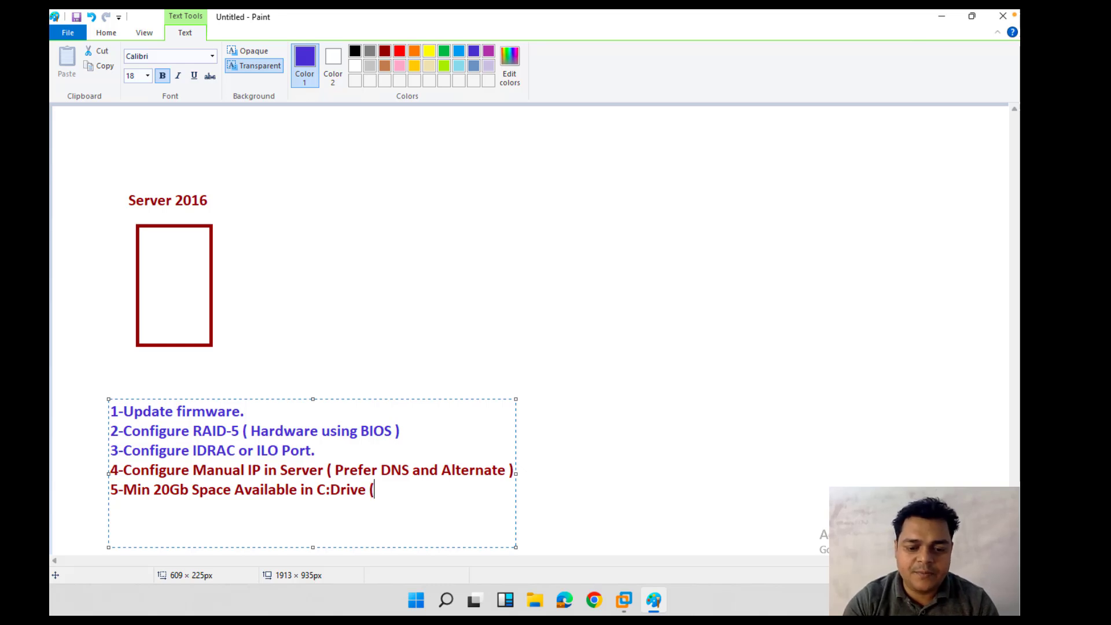
pyautogui.write('OS ')
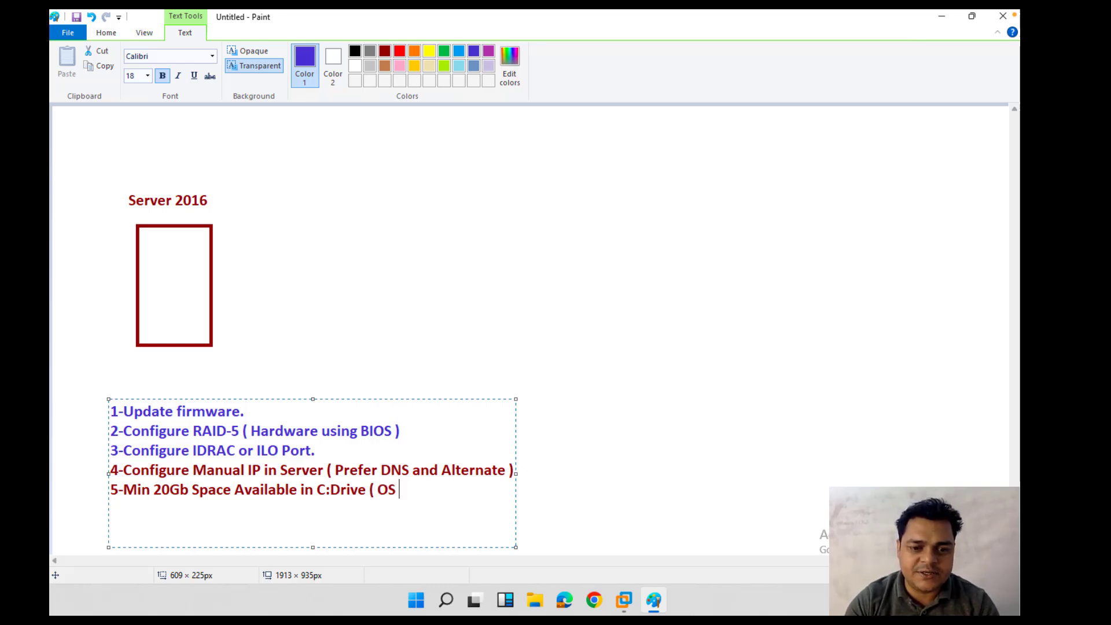
pyautogui.write('Drive')
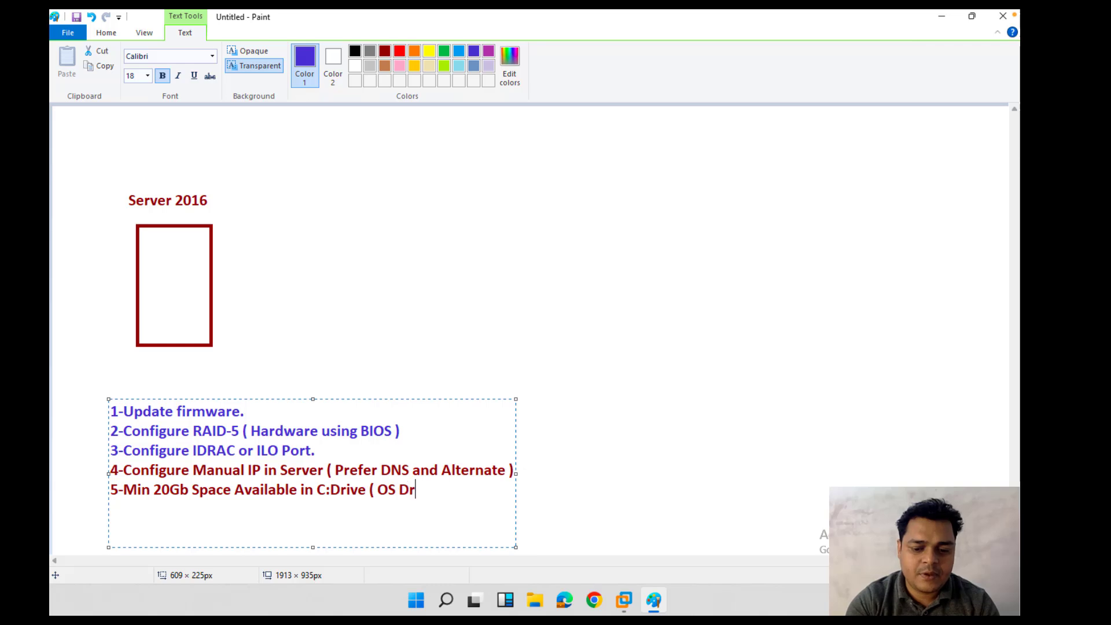
pyautogui.write(')')
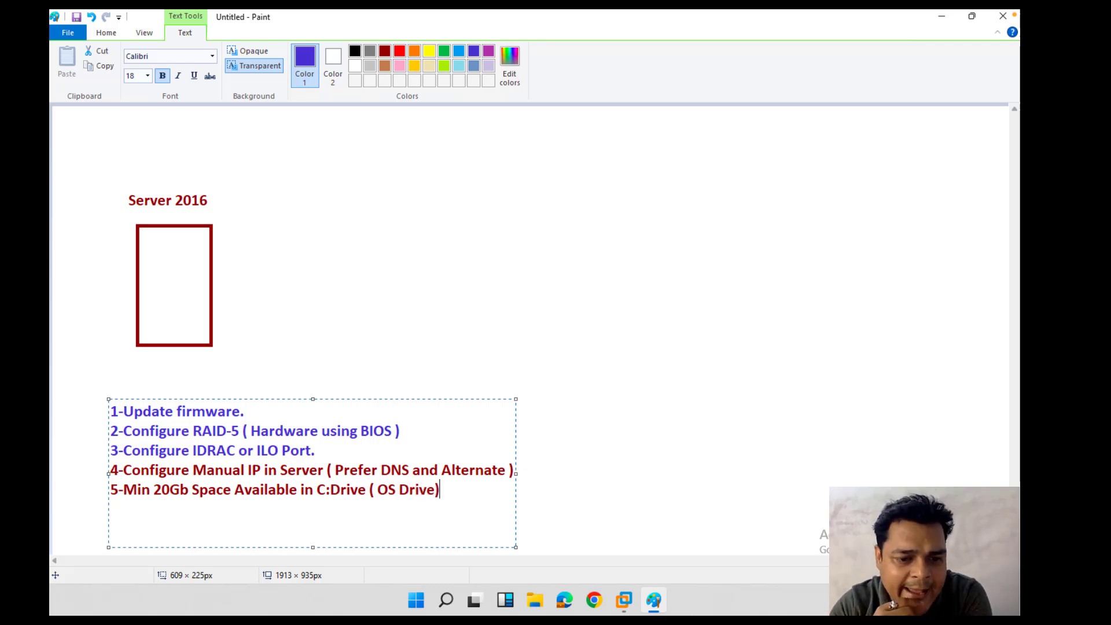
pyautogui.press('Return')
pyautogui.write('6')
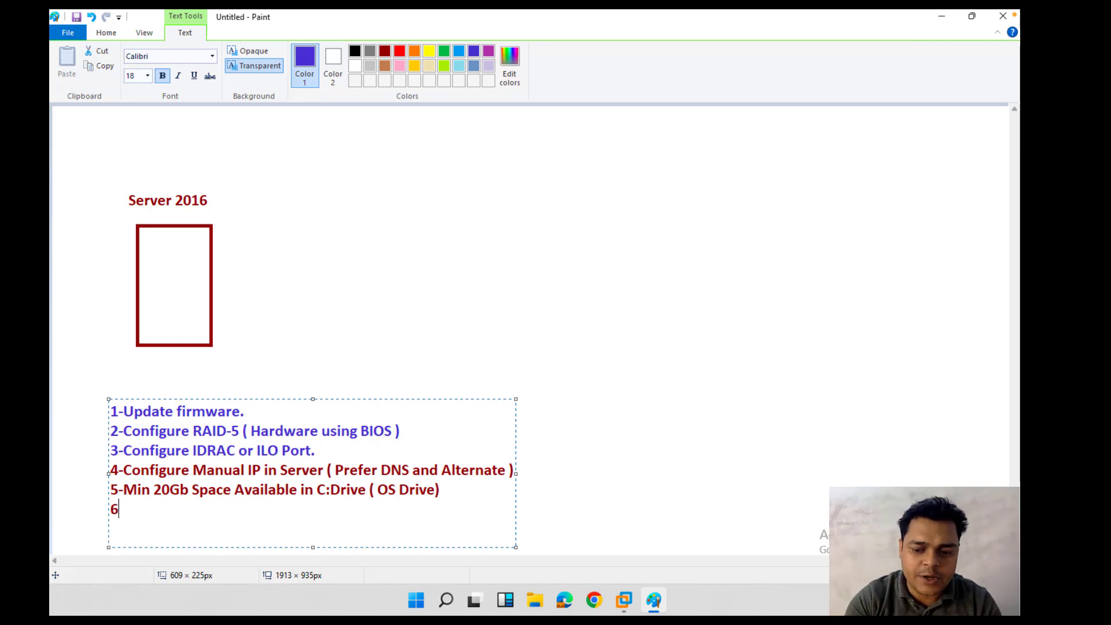
pyautogui.write('-LA')
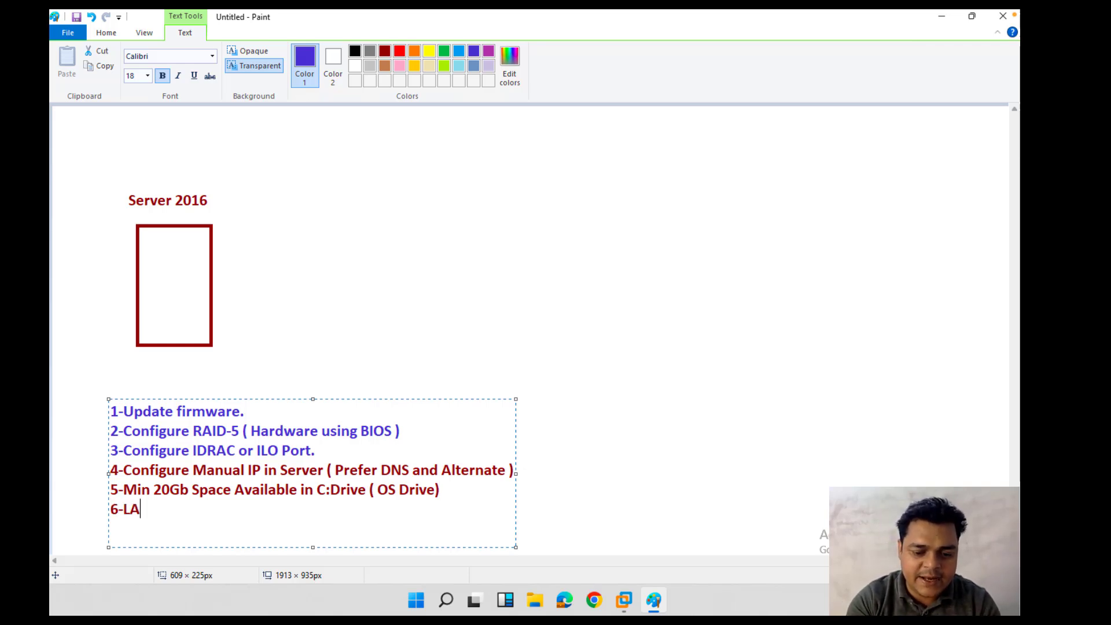
pyautogui.write('N  ')
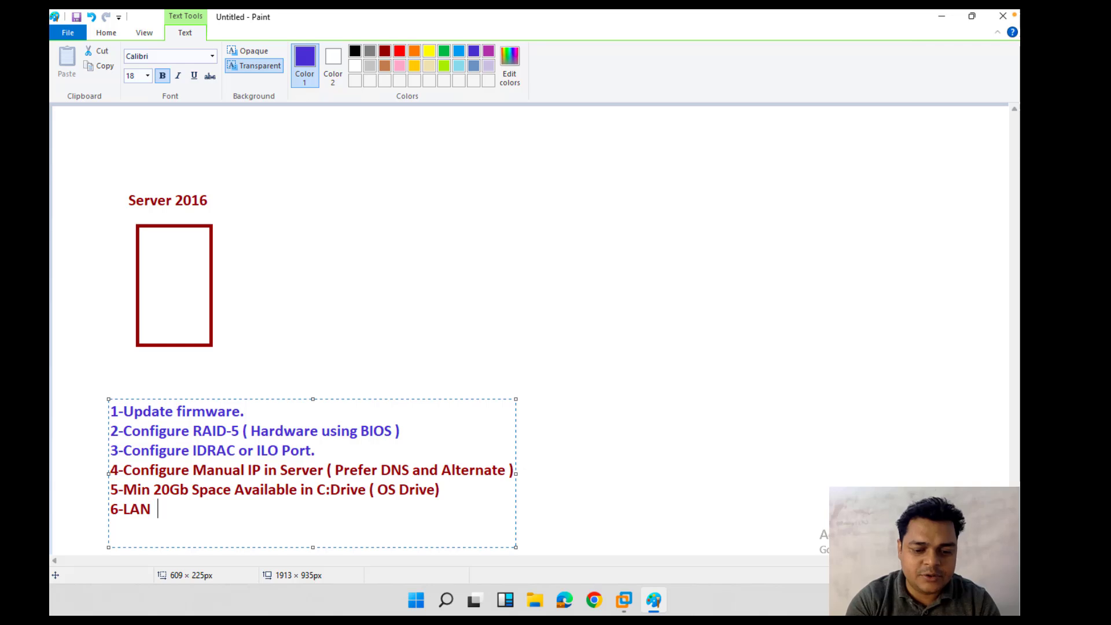
pyautogui.write('Card Must ')
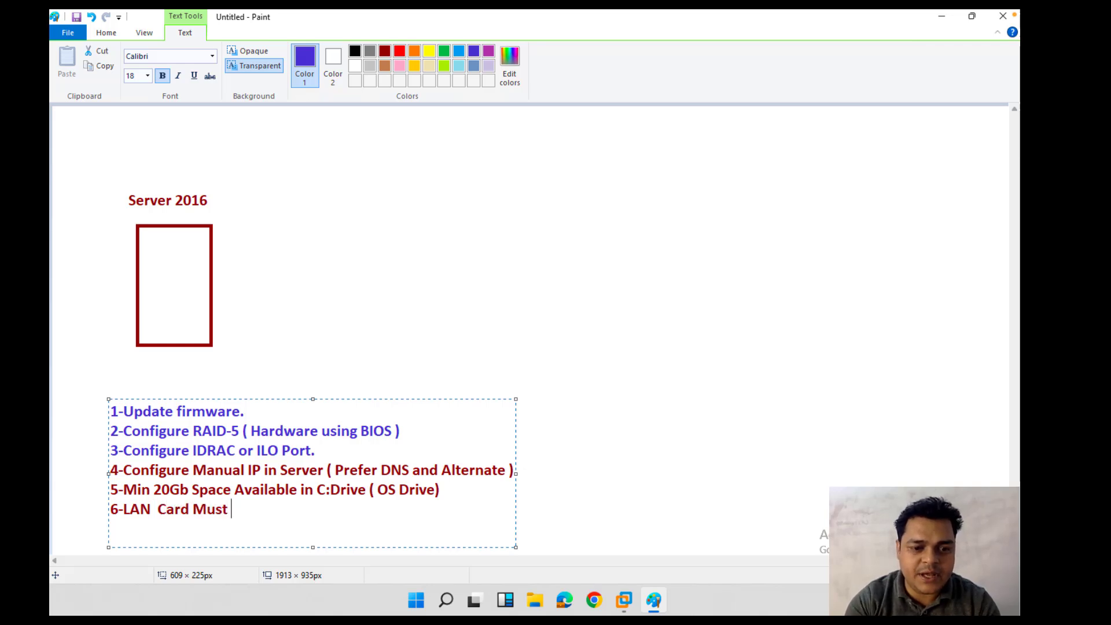
pyautogui.write('be Ac')
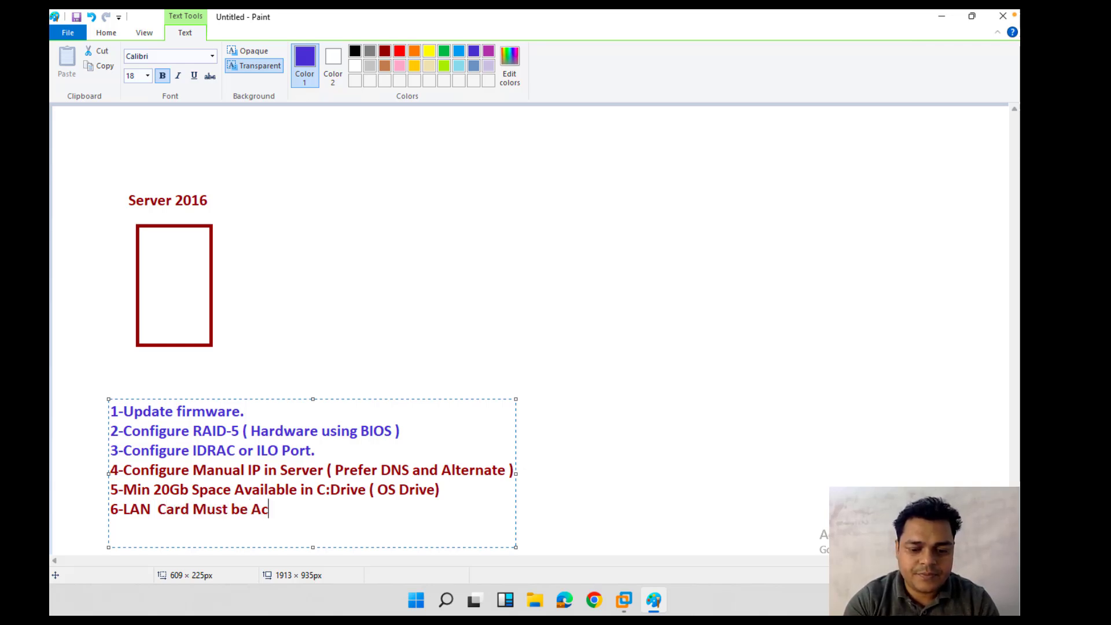
pyautogui.write('tive.')
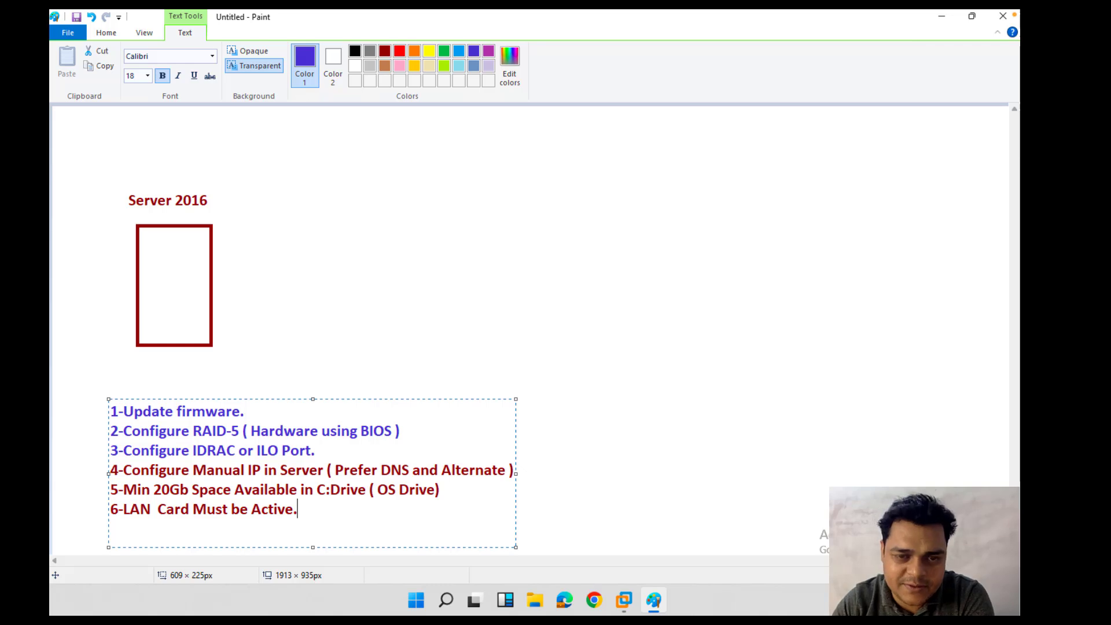
# Step: Commit the checklist, switch to Domain-PC, and confirm C: has 47.8 GB free in This PC
pyautogui.click(532, 461)
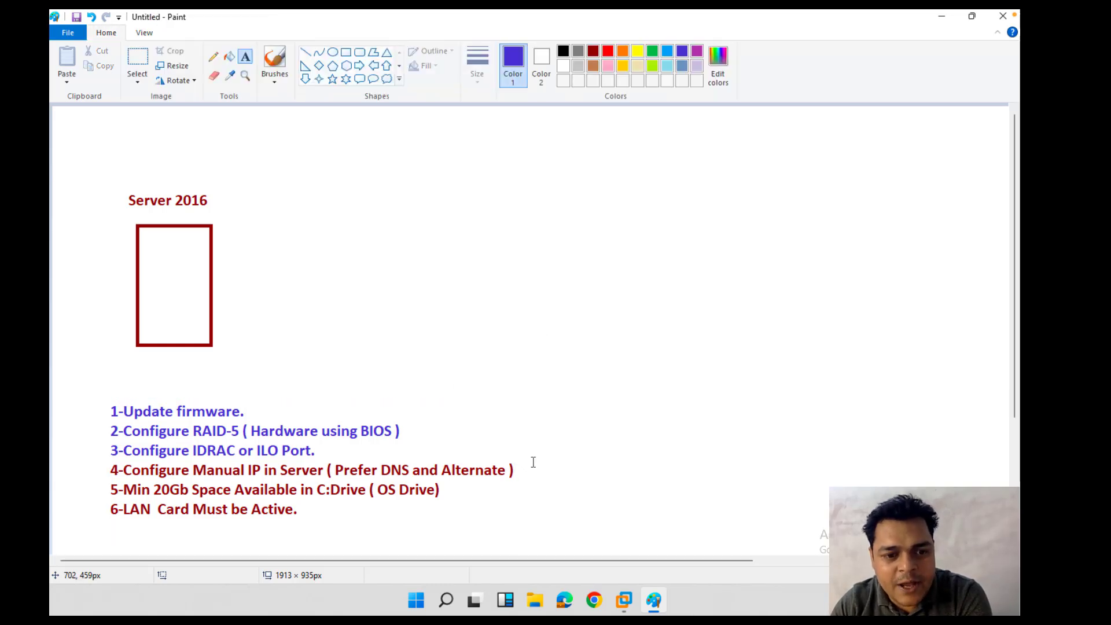
pyautogui.click(623, 600)
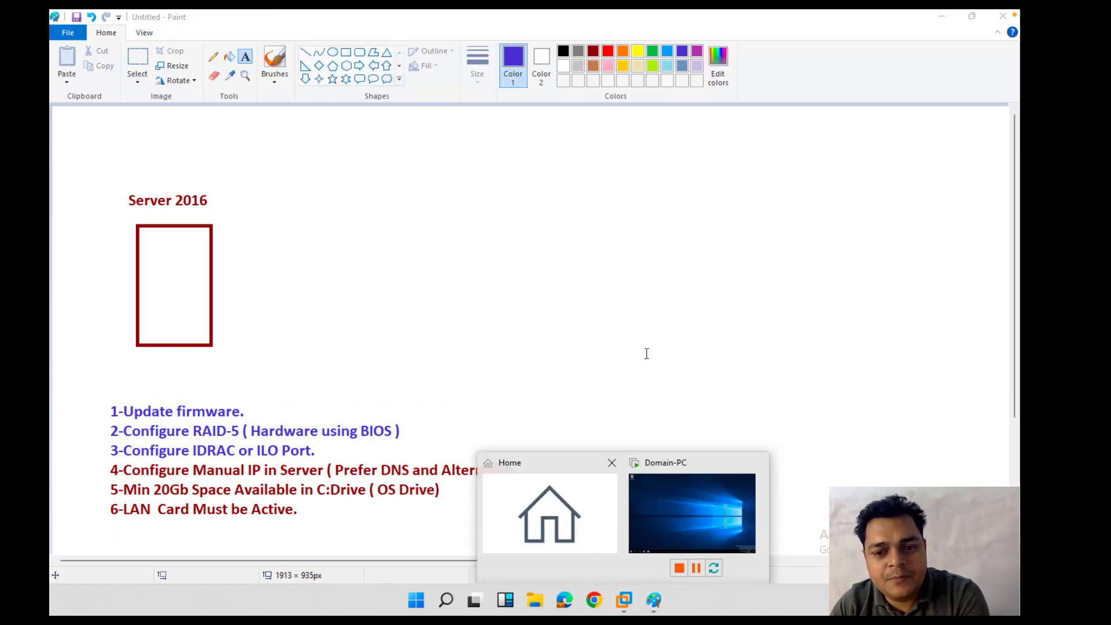
pyautogui.click(677, 486)
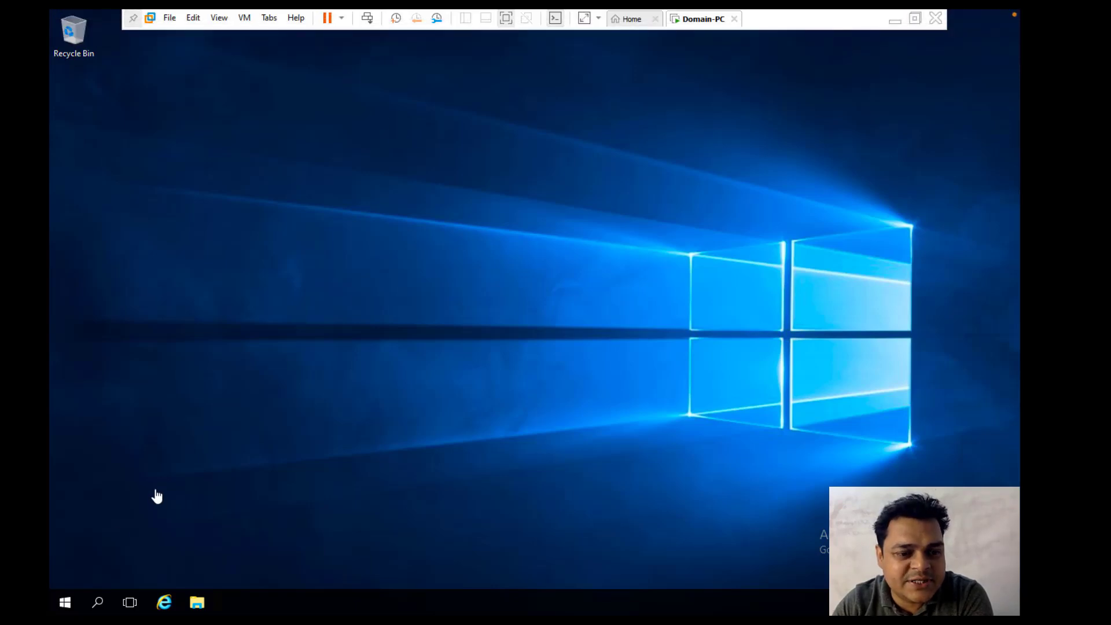
pyautogui.click(197, 604)
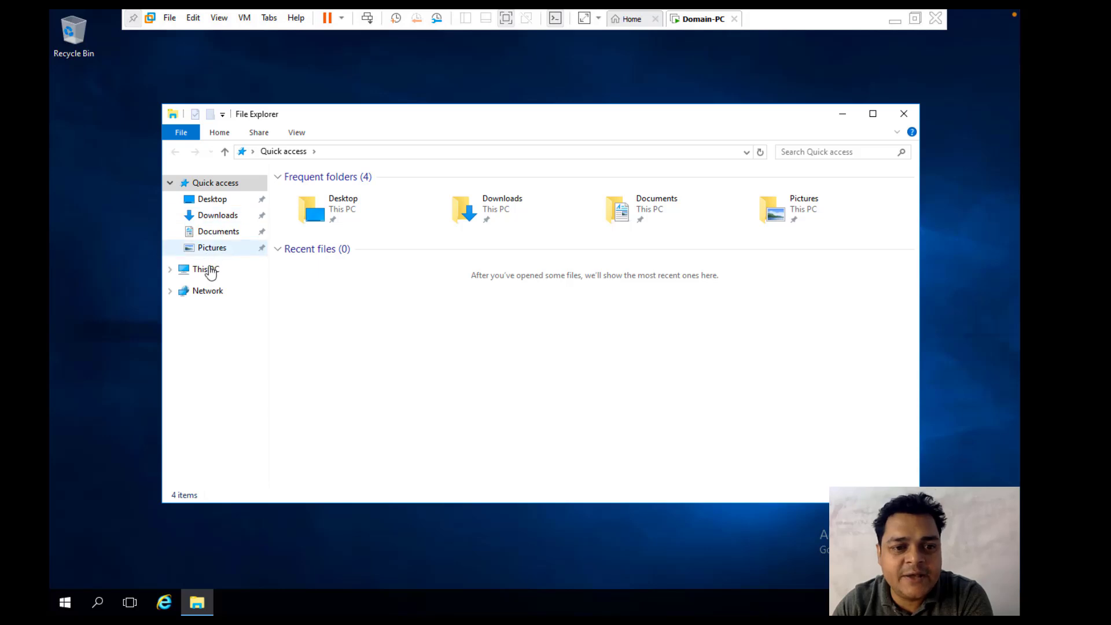
pyautogui.click(211, 270)
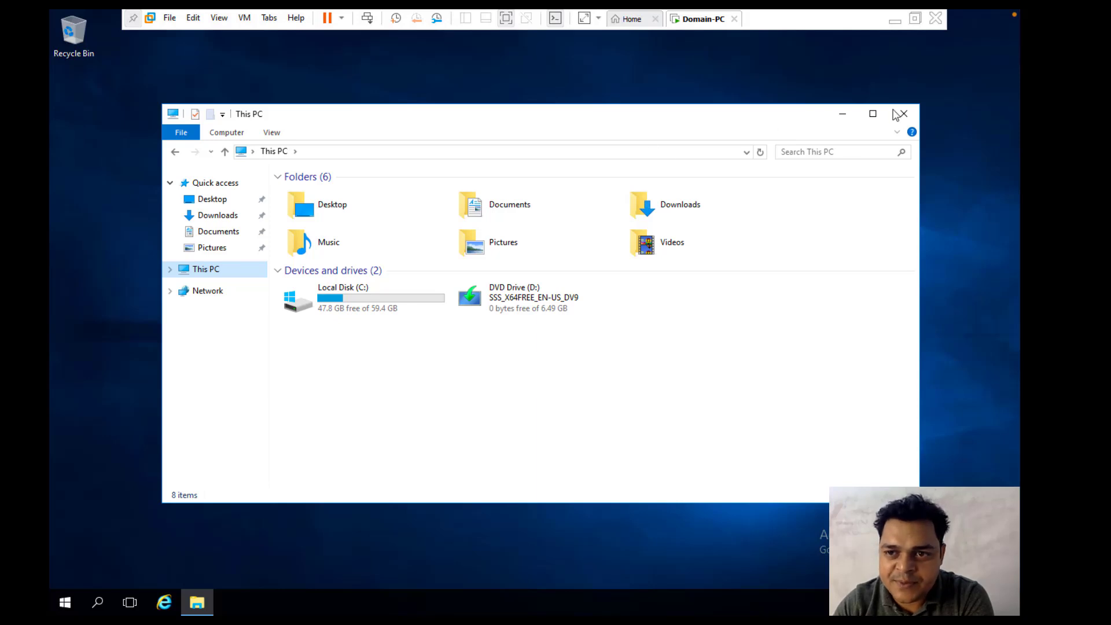
pyautogui.click(898, 119)
# Step: Open an administrator command prompt and run ipconfig, showing IPv4 192.168.1.10
pyautogui.rightClick(65, 601)
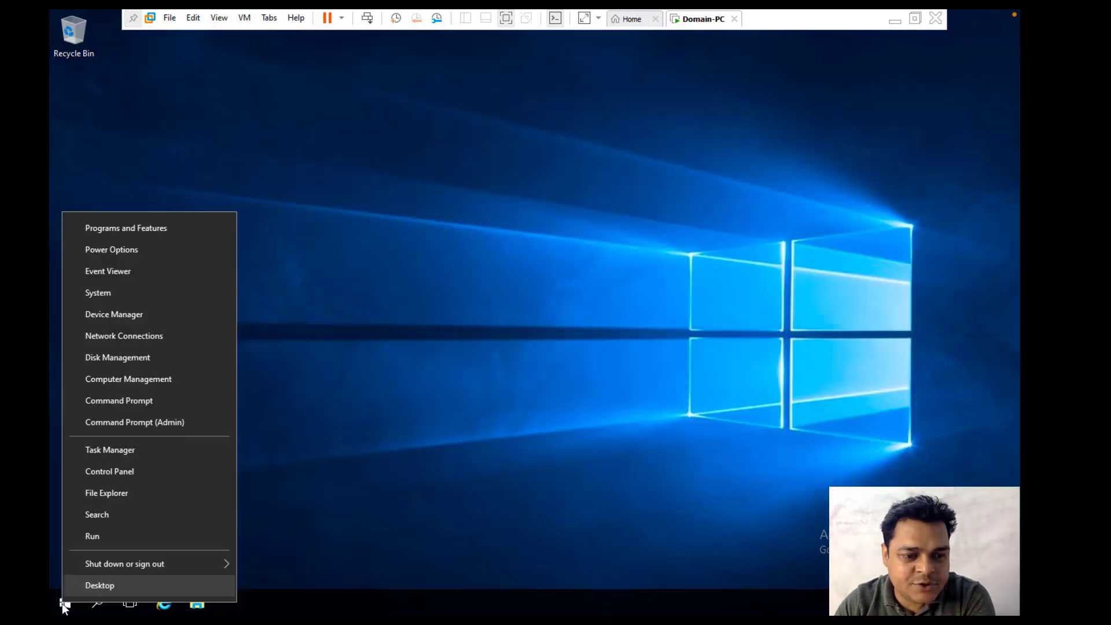
pyautogui.click(105, 540)
pyautogui.write('c')
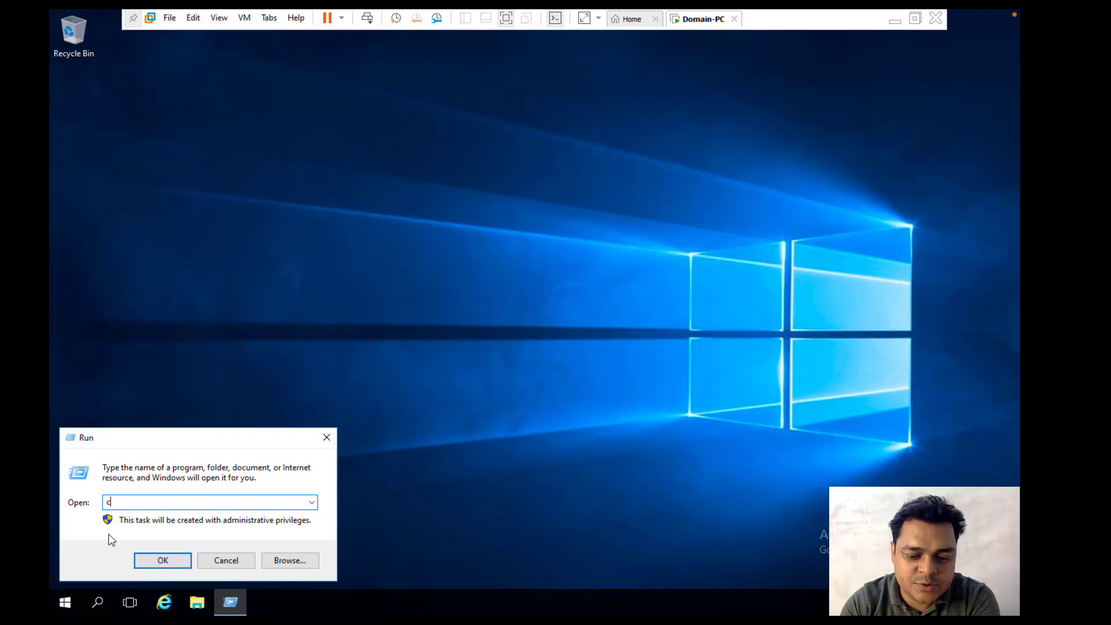
pyautogui.write('md')
pyautogui.press('Return')
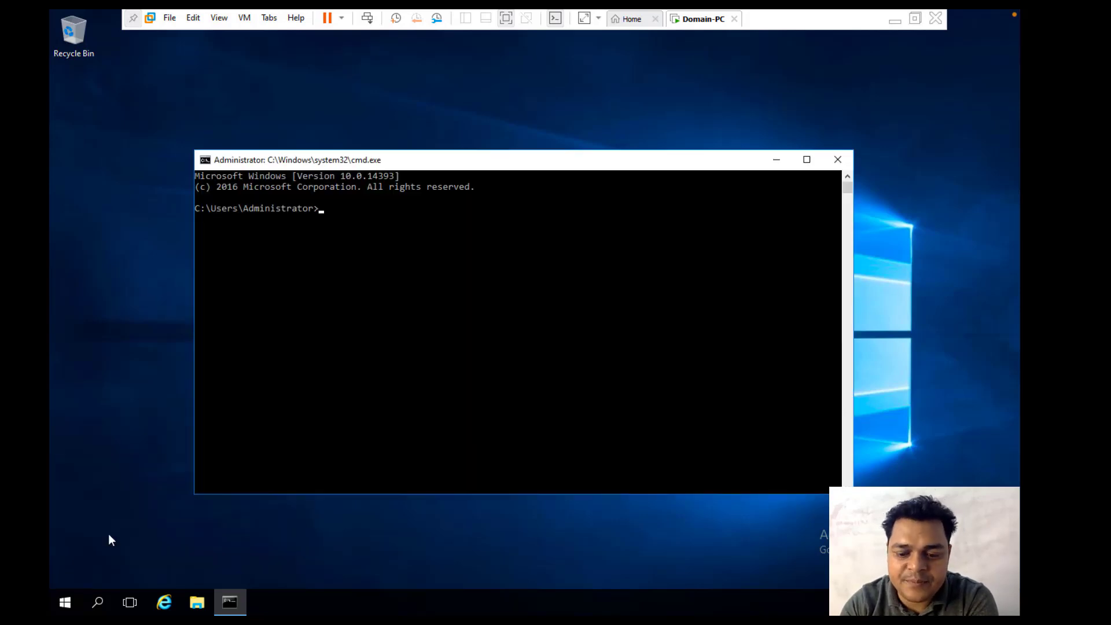
pyautogui.write('ipcongi')
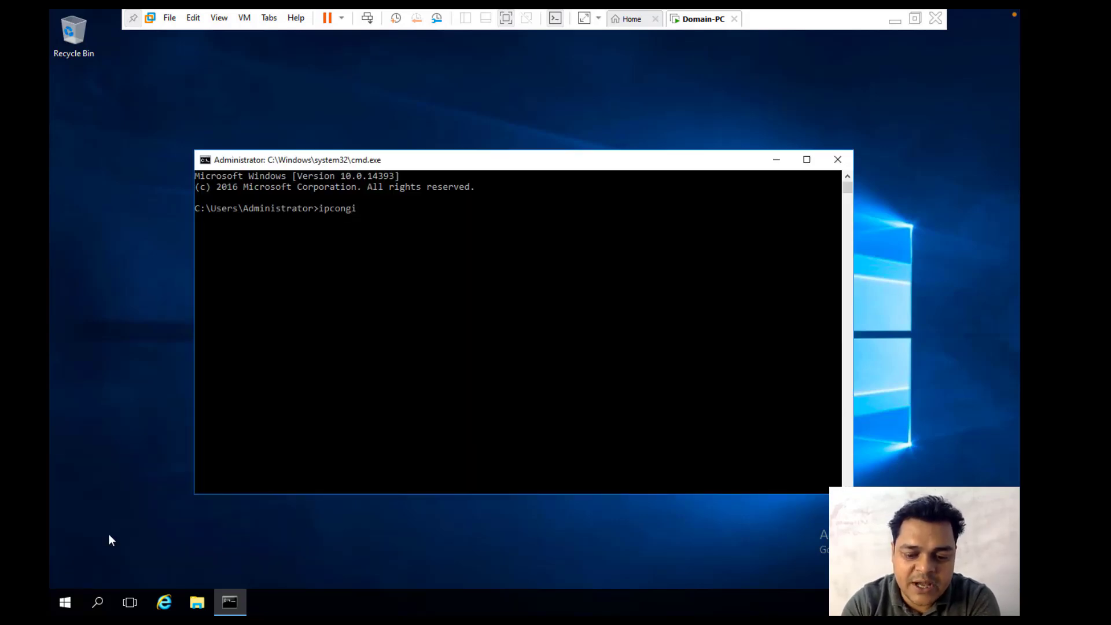
pyautogui.press('BackSpace')
pyautogui.press('BackSpace')
pyautogui.write('fig')
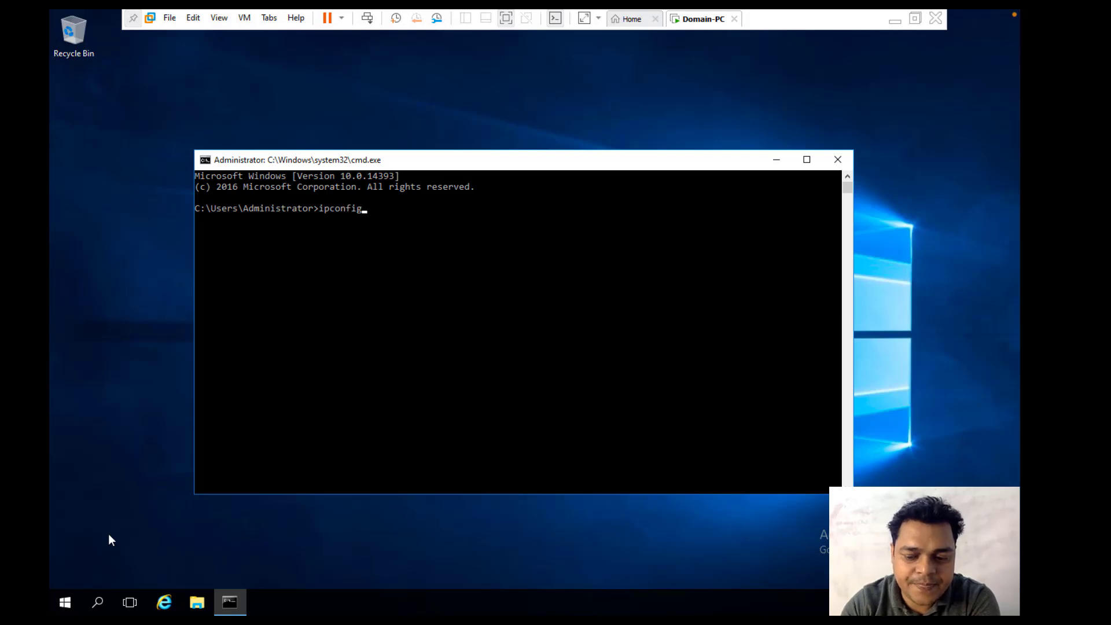
pyautogui.press('Return')
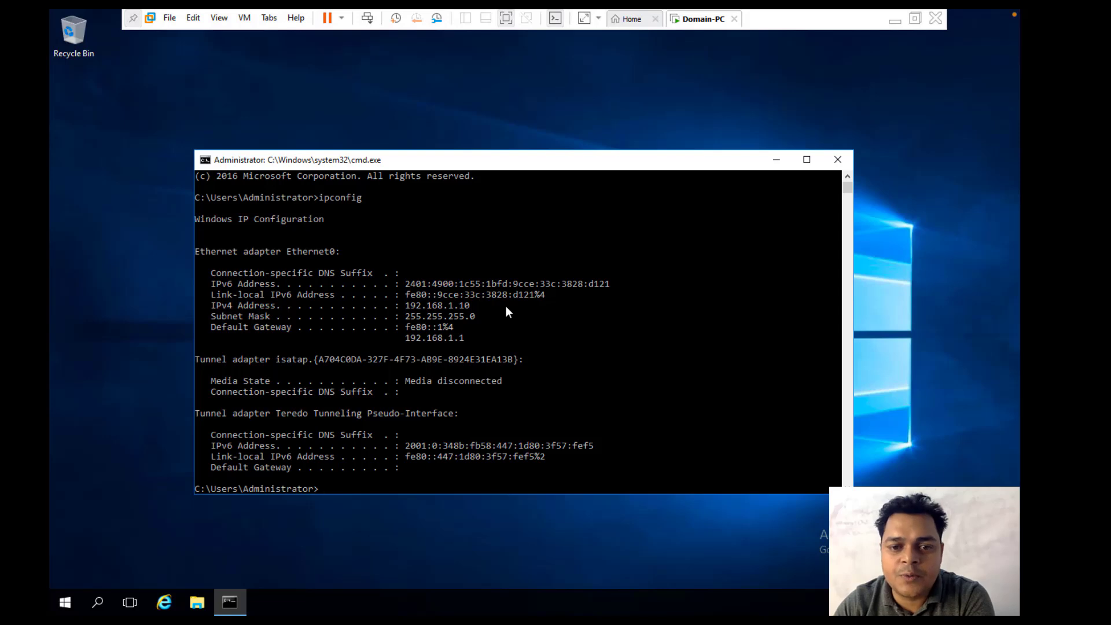
# Step: Open Network Connections with ncpa.cpl and select the Ethernet0 adapter
pyautogui.write('ncp')
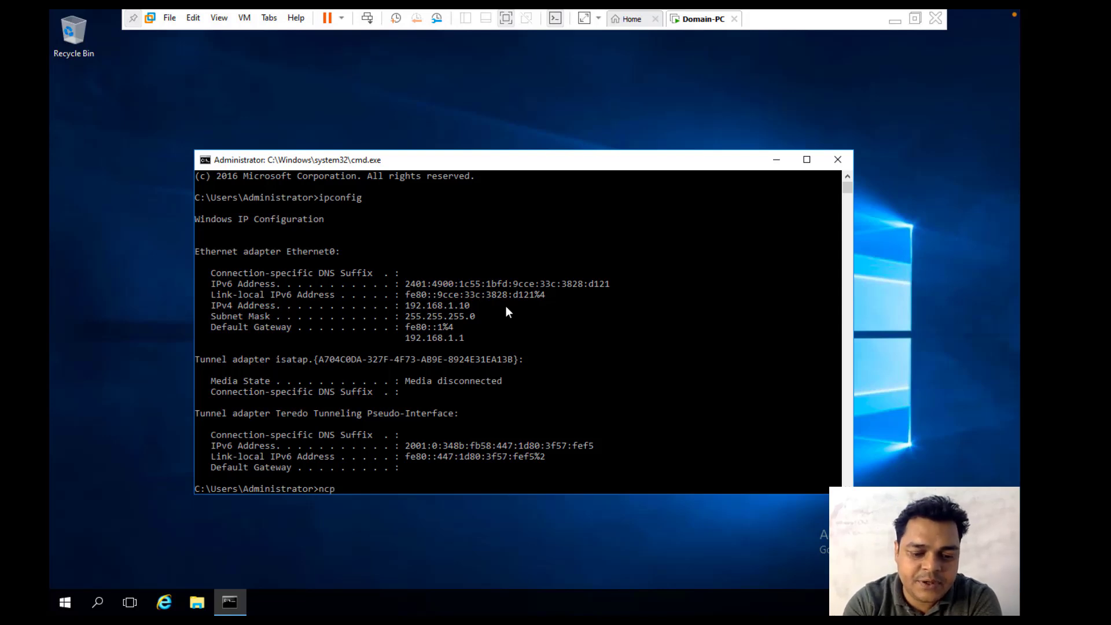
pyautogui.write('a.cpl')
pyautogui.press('Return')
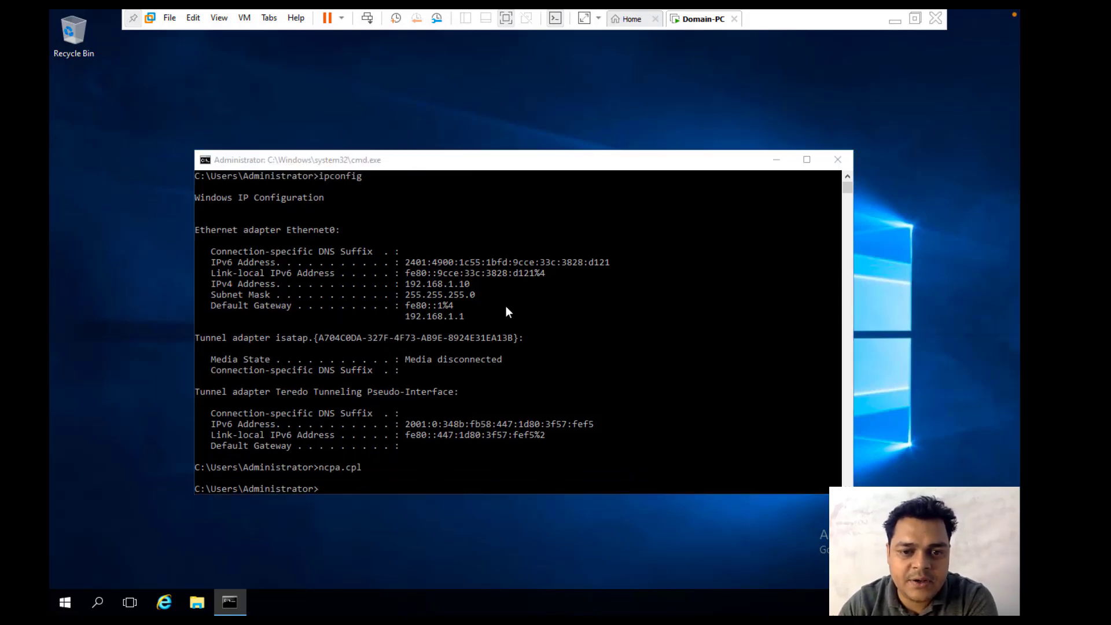
pyautogui.click(232, 211)
# Step: Set Ethernet0's IPv4 to static 192.168.1.10, mask 255.255.255.0, gateway 192.168.1.1
pyautogui.rightClick(234, 197)
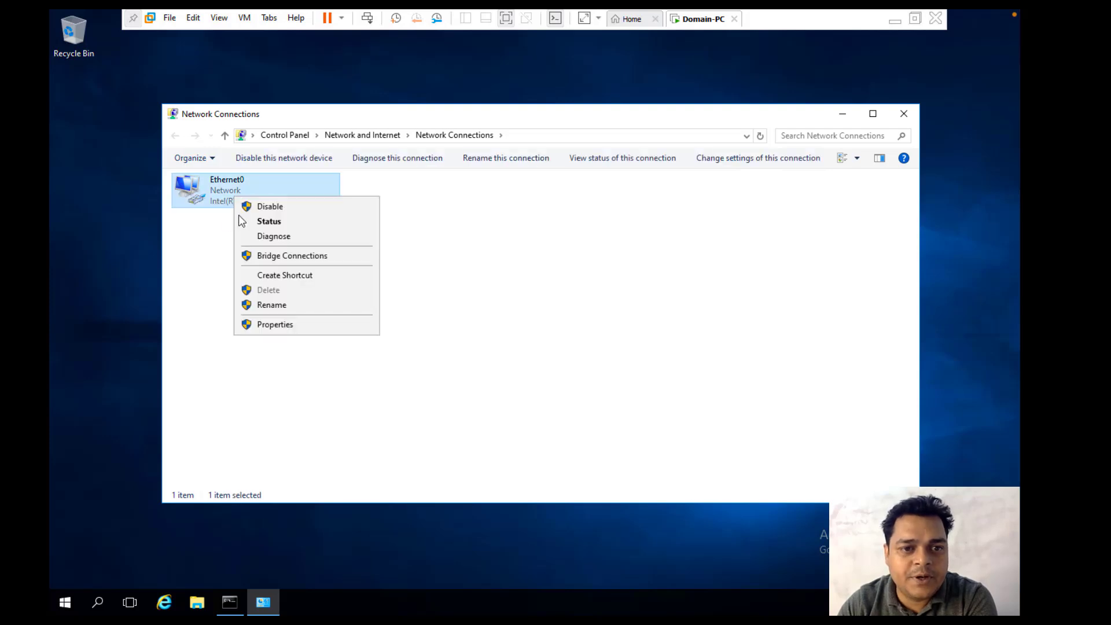
pyautogui.click(280, 324)
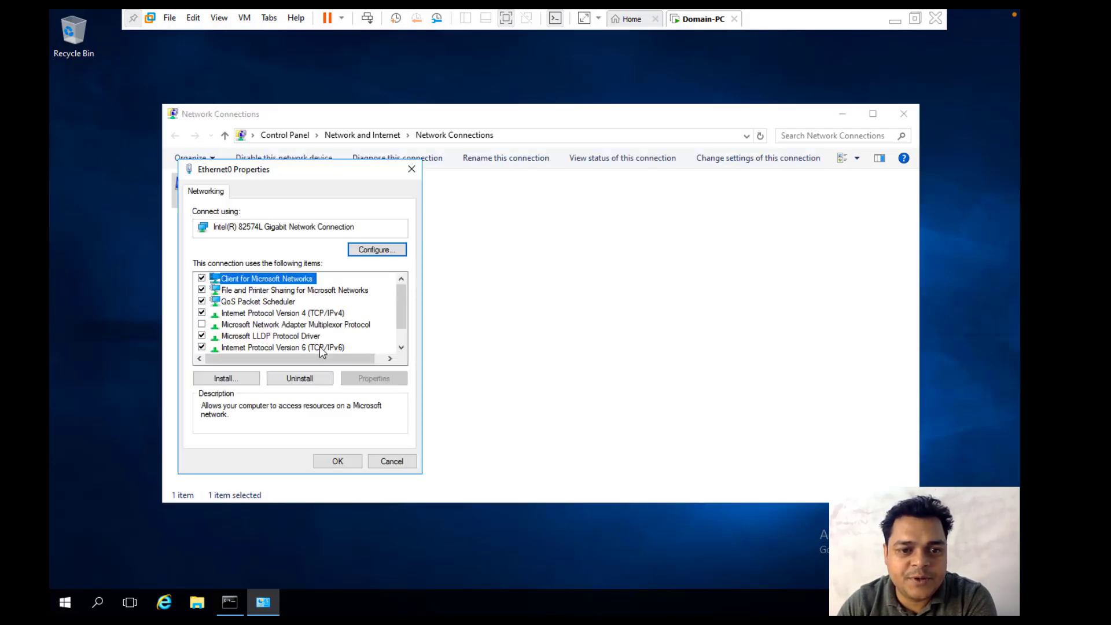
pyautogui.doubleClick(328, 313)
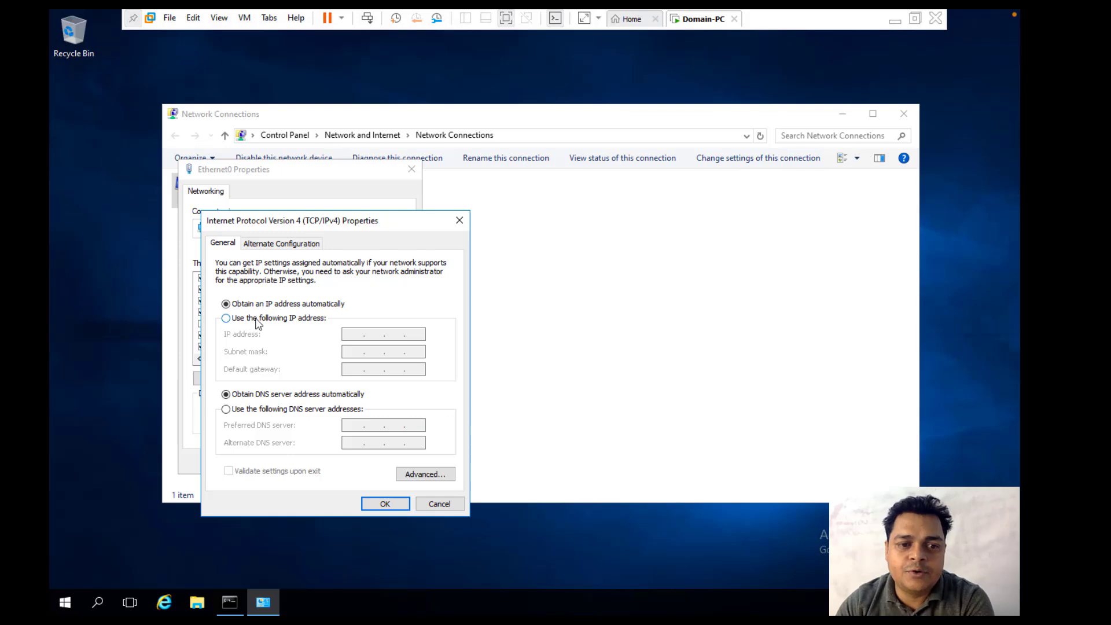
pyautogui.click(258, 320)
pyautogui.write('192 . 168 . ')
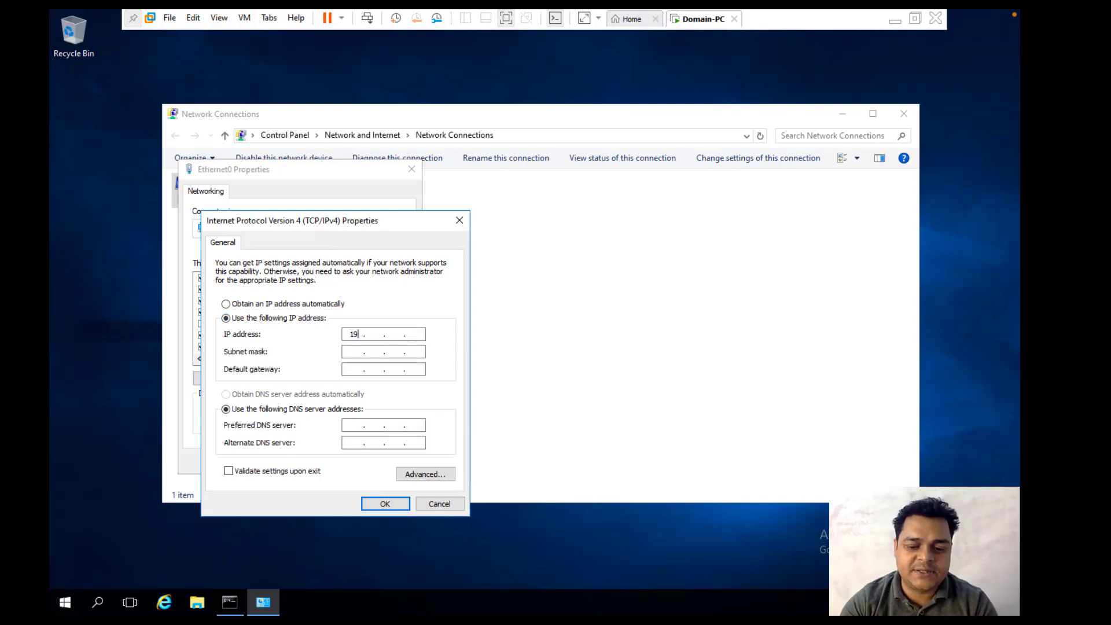
pyautogui.write('1 . ')
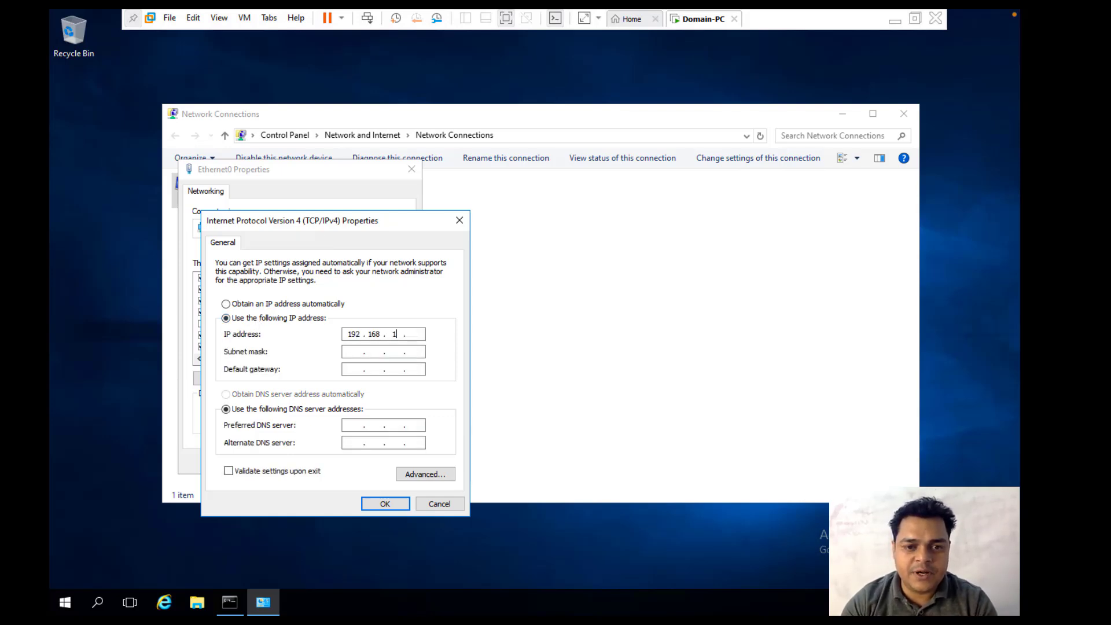
pyautogui.write('10')
pyautogui.press('Tab')
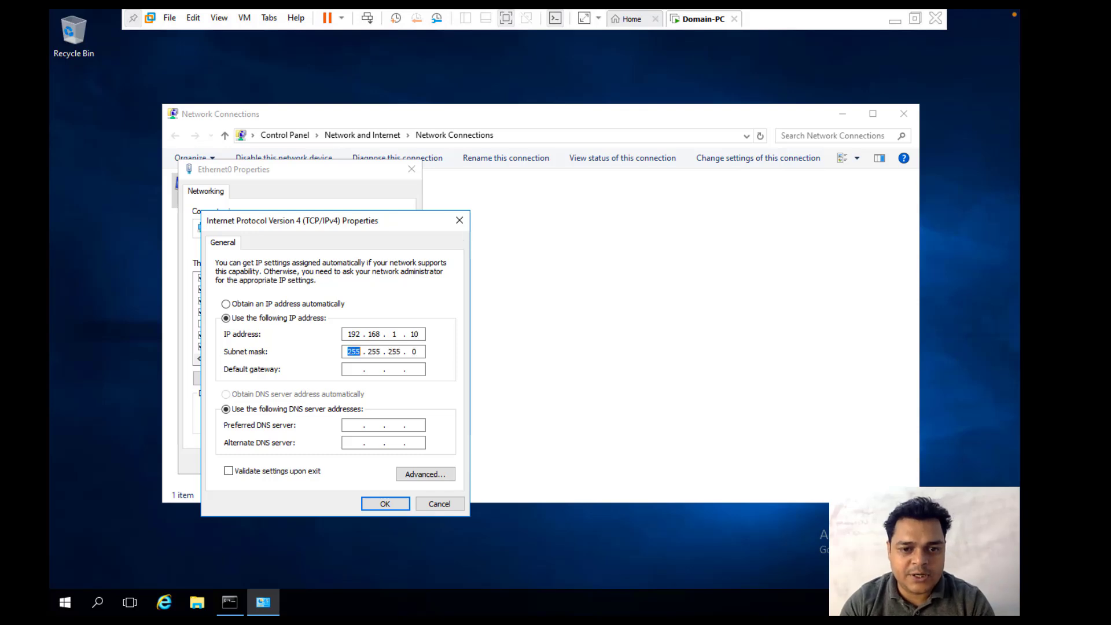
pyautogui.press('Tab')
pyautogui.write('192 . ')
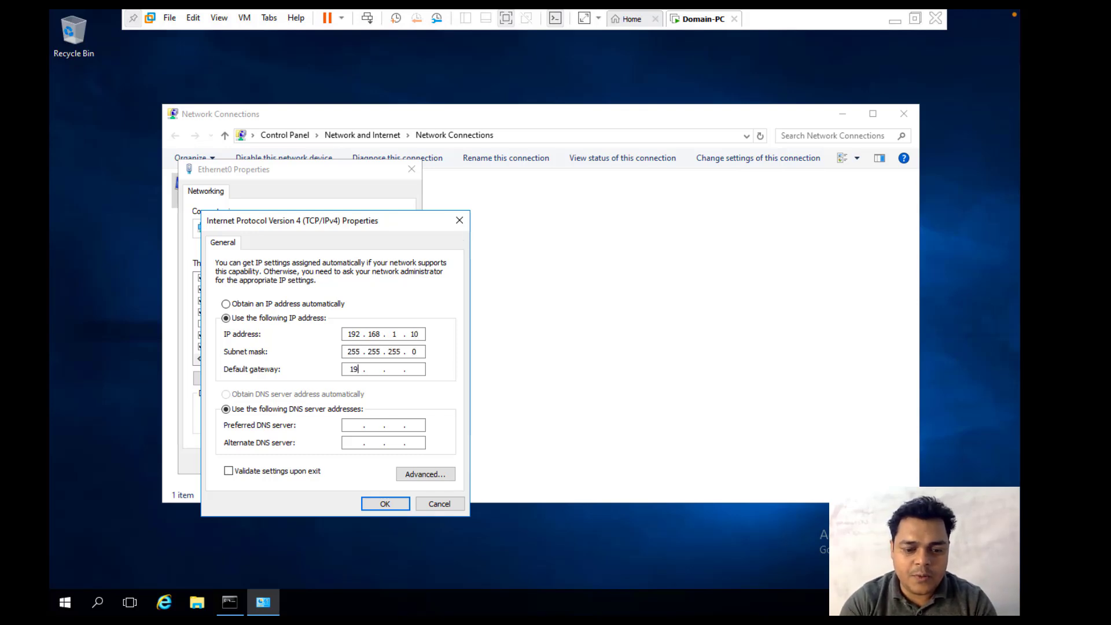
pyautogui.write('168 . 1 . 1')
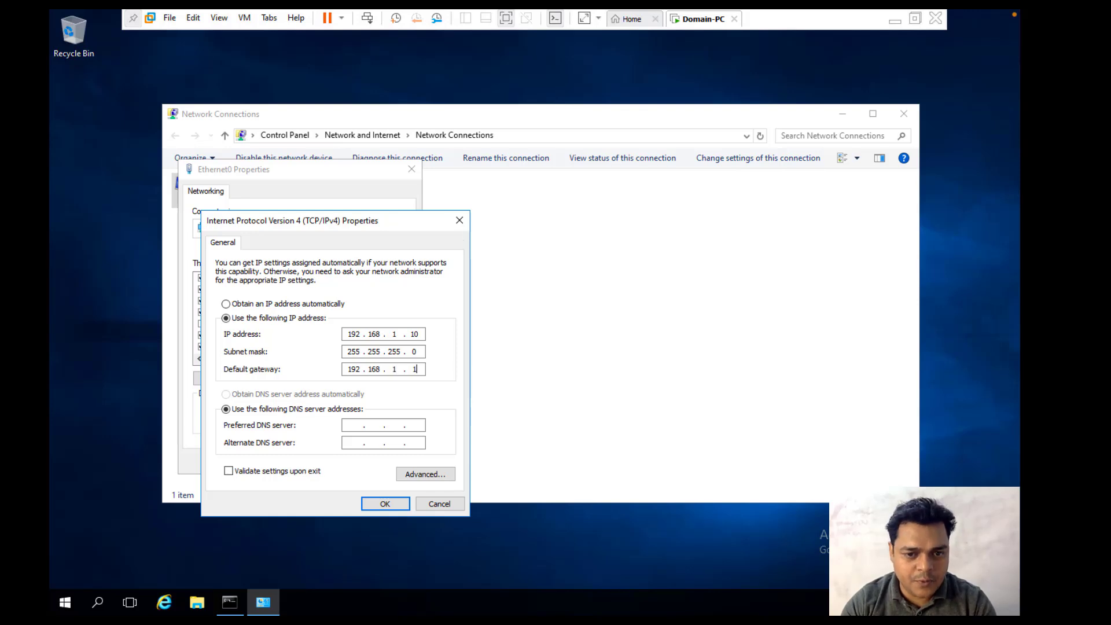
pyautogui.press('Tab')
pyautogui.press('Tab')
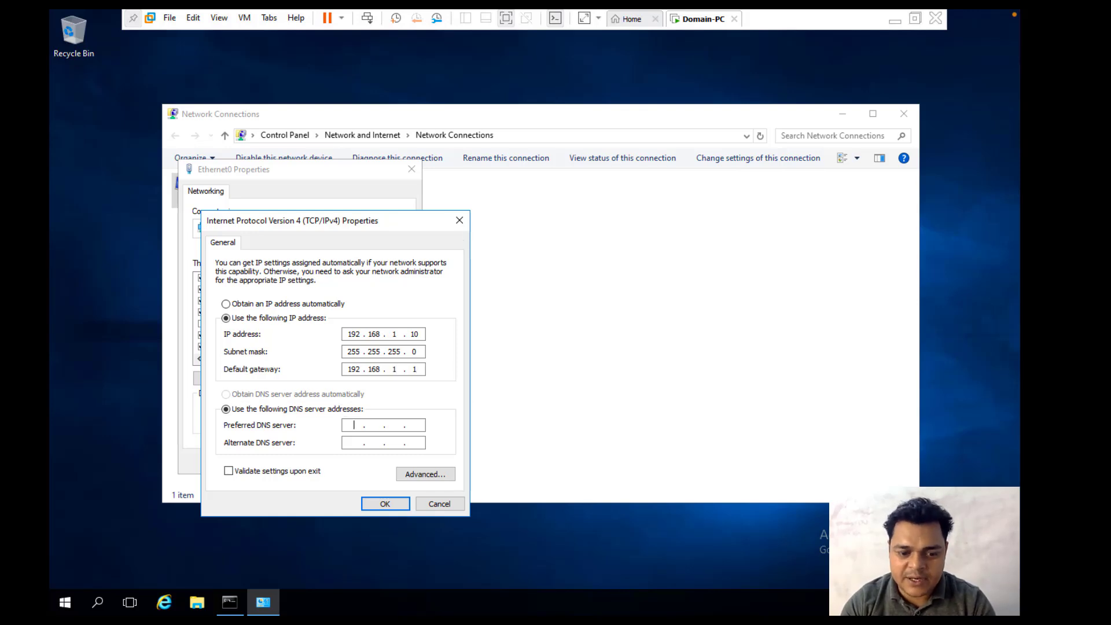
# Step: Enter DNS servers 192.168.1.10 and 8.8.8.8, save, and close Network Connections
pyautogui.write('192')
pyautogui.write('168.1')
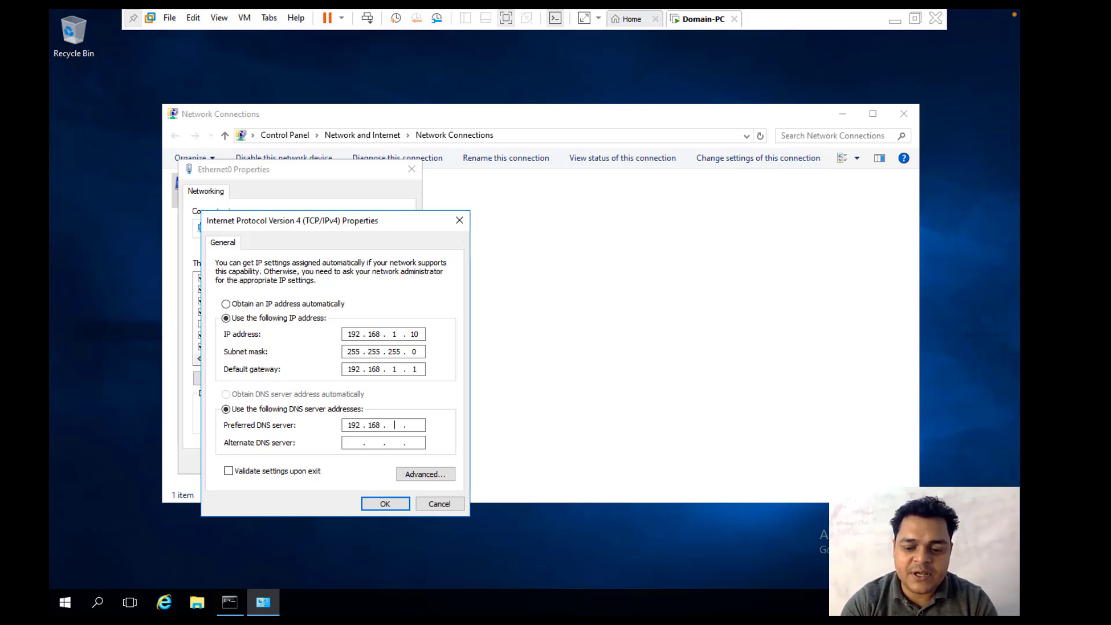
pyautogui.write('10')
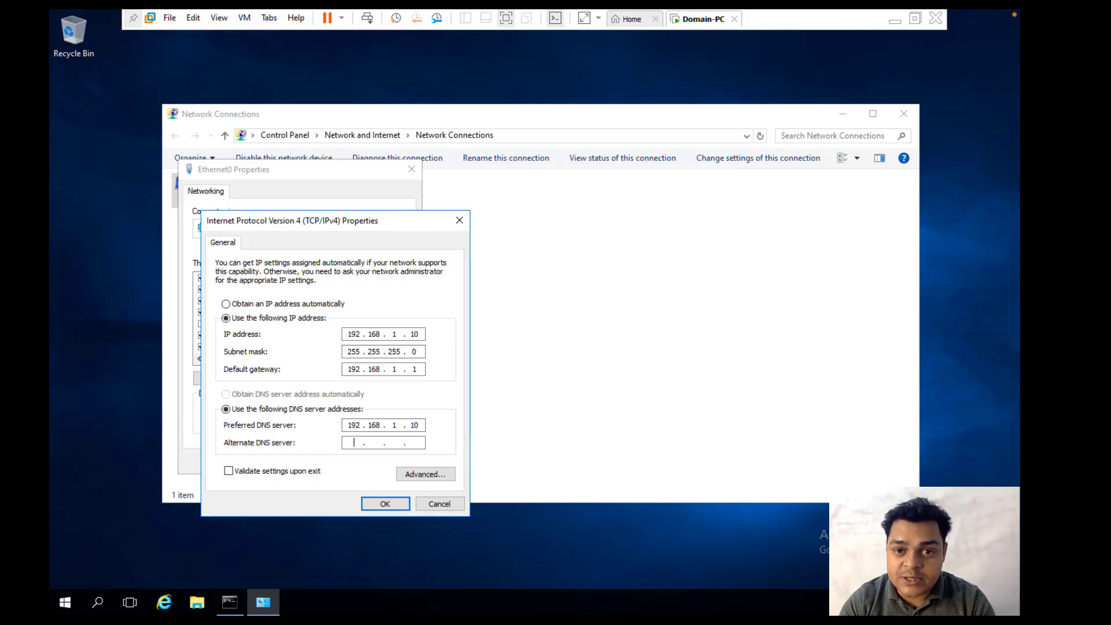
pyautogui.write('8.8.8.8')
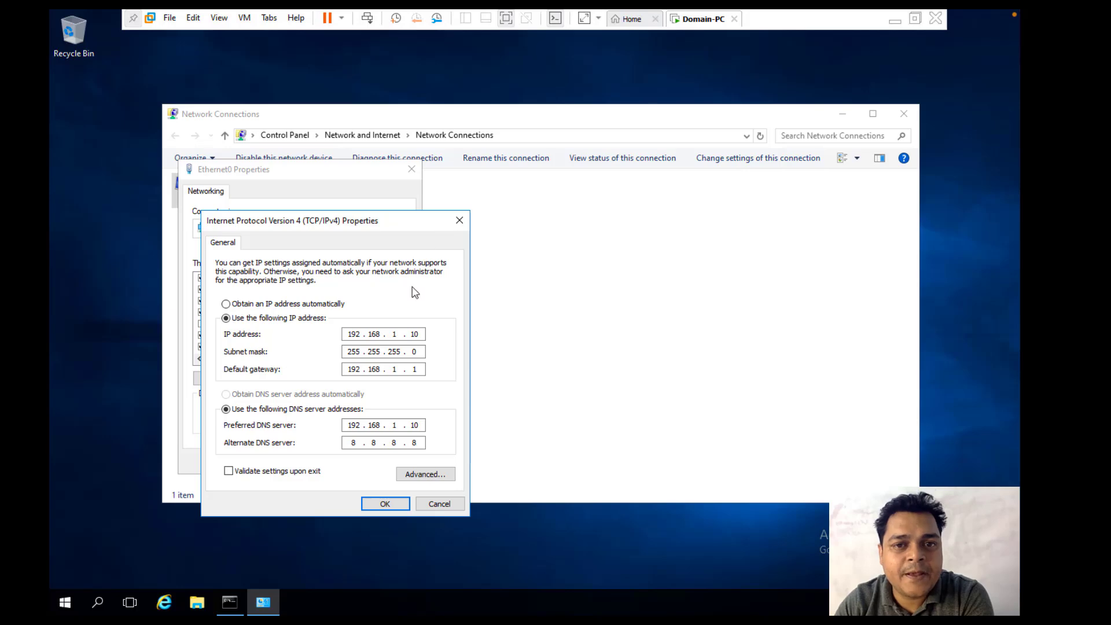
pyautogui.click(385, 504)
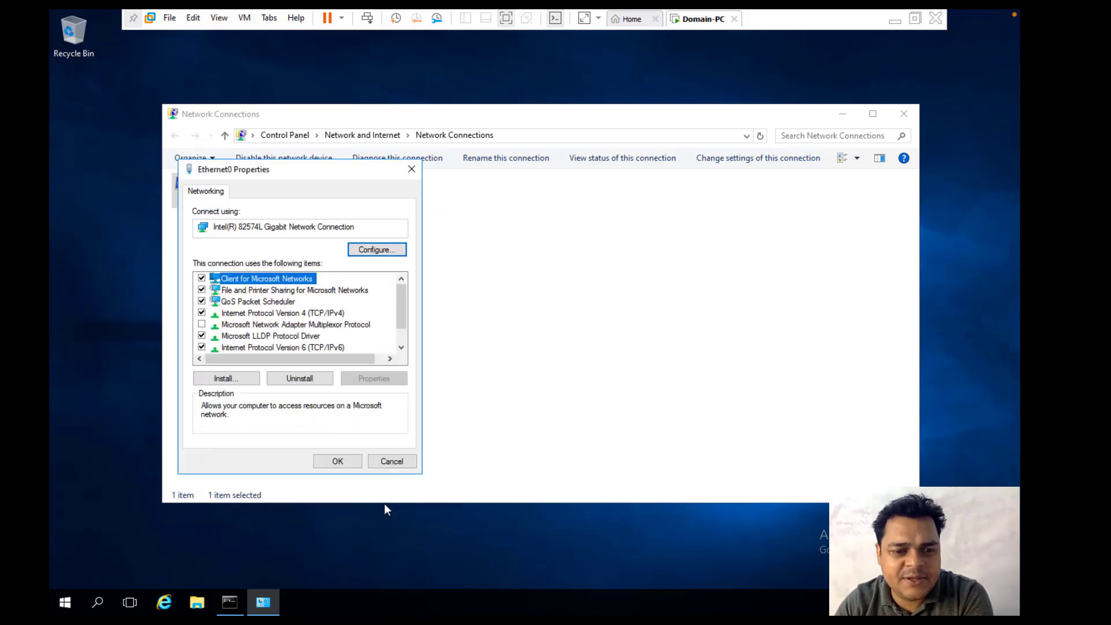
pyautogui.click(349, 462)
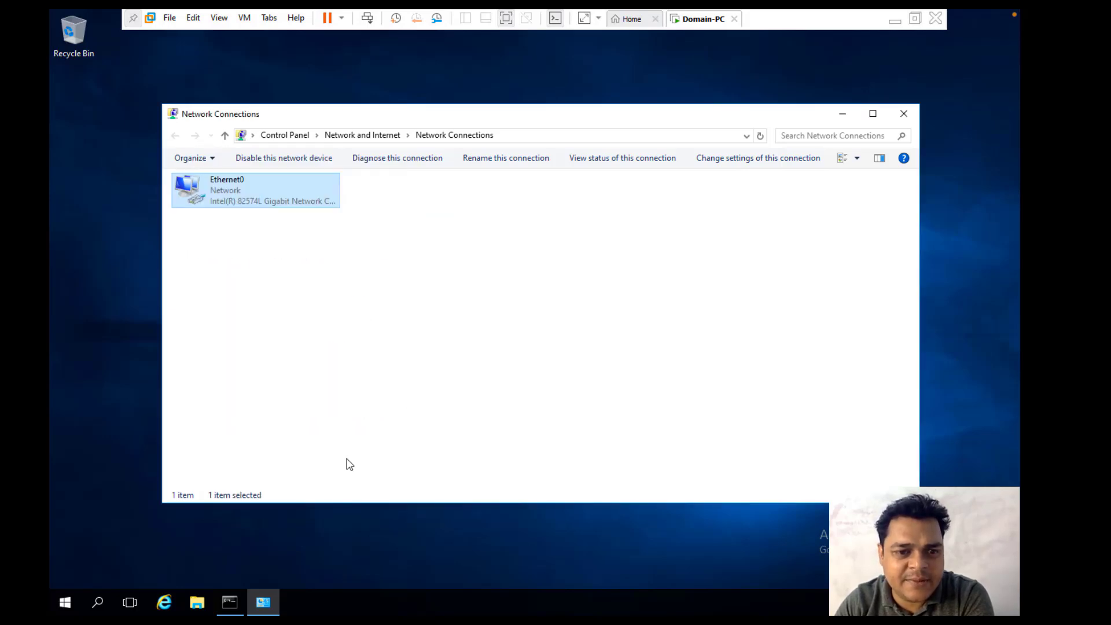
pyautogui.click(903, 114)
# Step: Close the command prompt and launch Server Manager maximized from Start
pyautogui.click(837, 159)
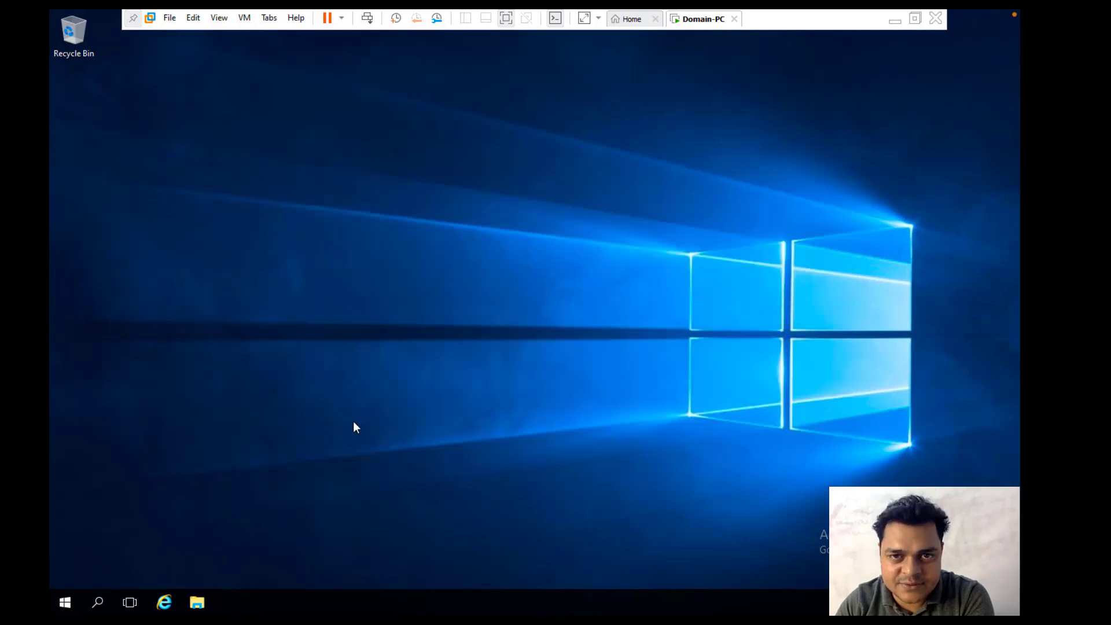
pyautogui.moveTo(64, 609)
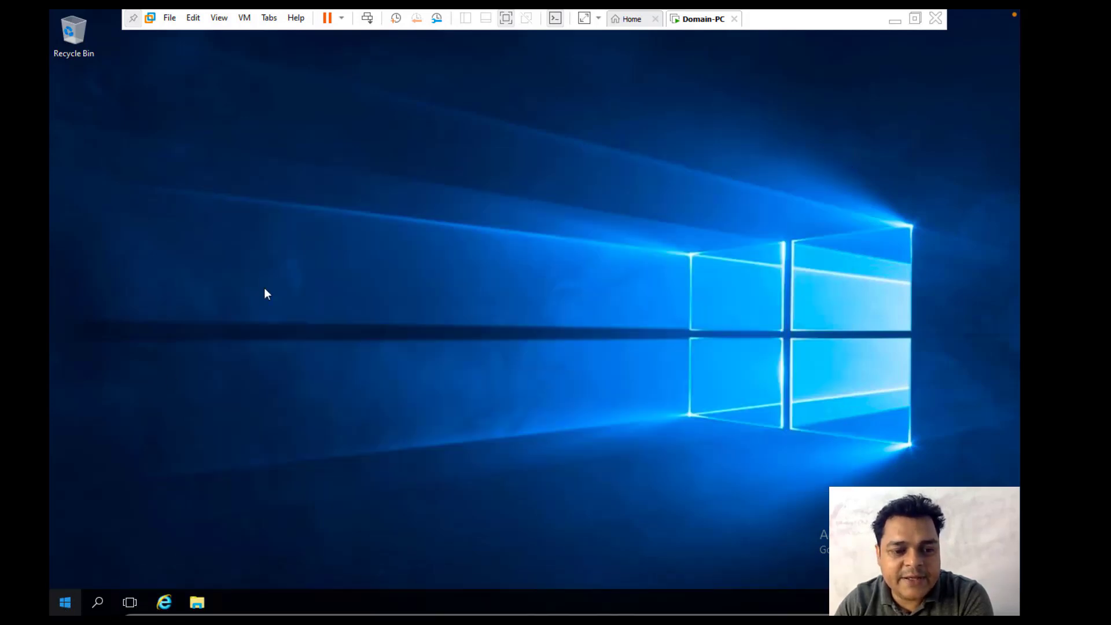
pyautogui.click(65, 606)
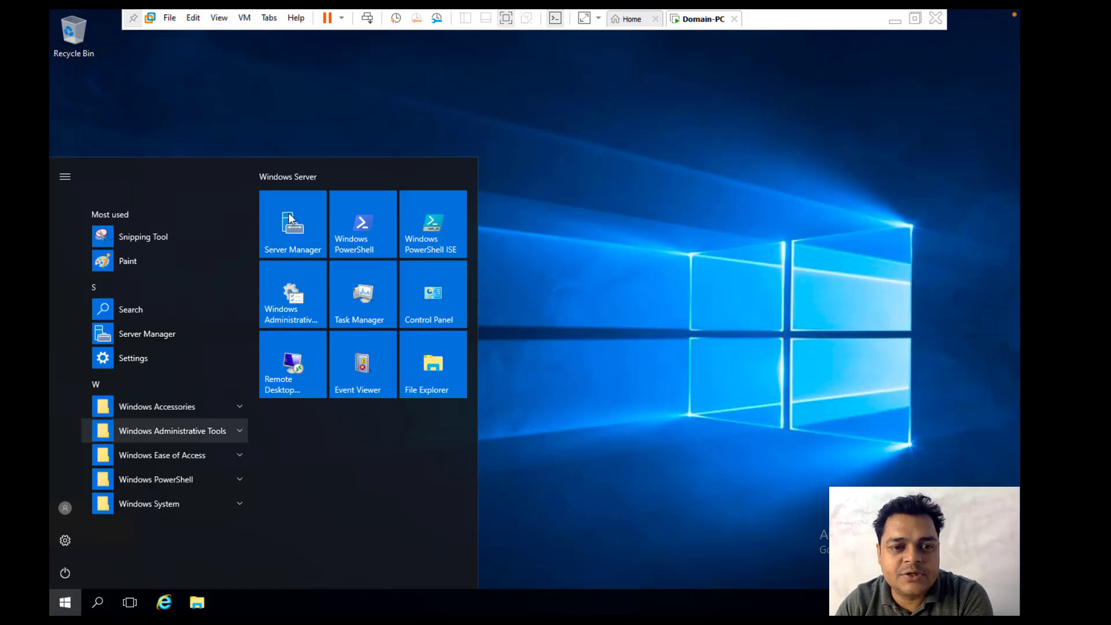
pyautogui.click(290, 227)
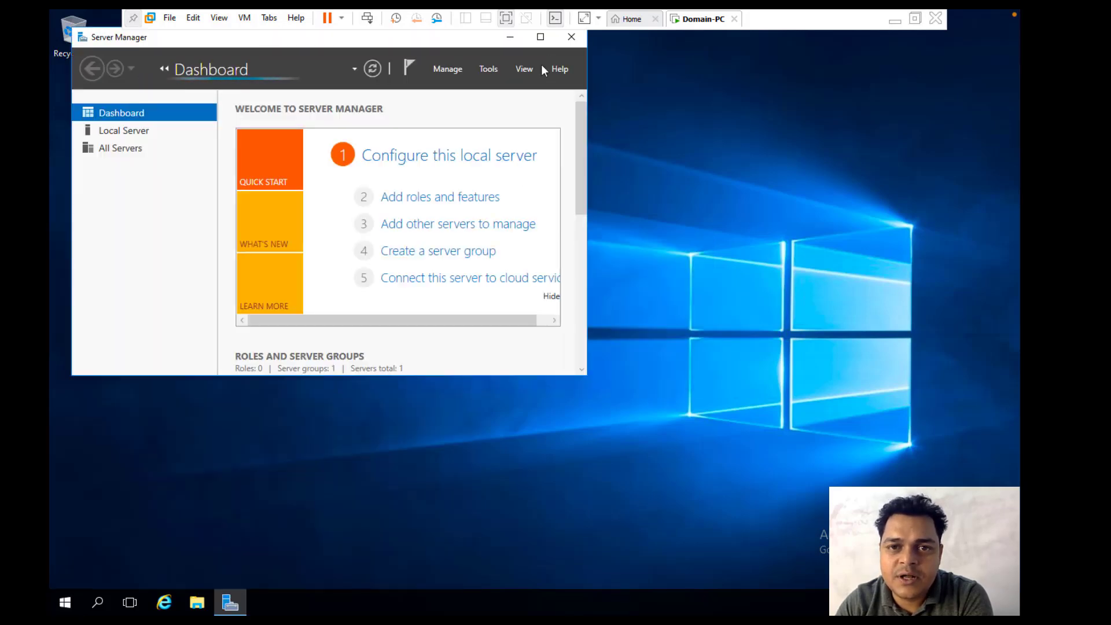
pyautogui.click(543, 38)
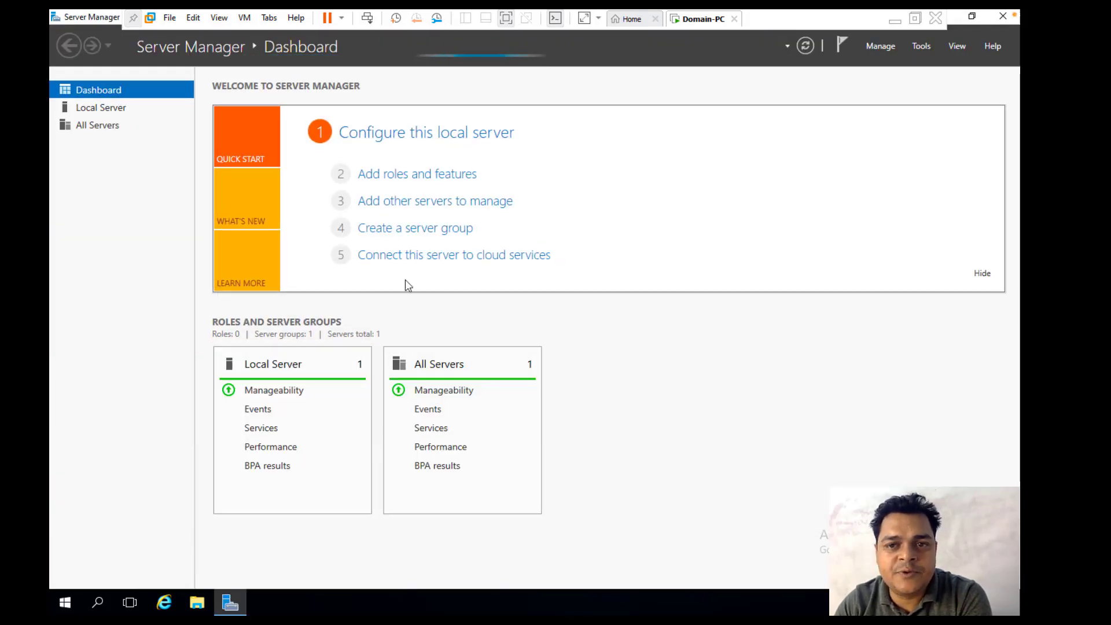
# Step: Start Add Roles and Features with a role-based installation on the local server
pyautogui.click(409, 174)
pyautogui.click(450, 407)
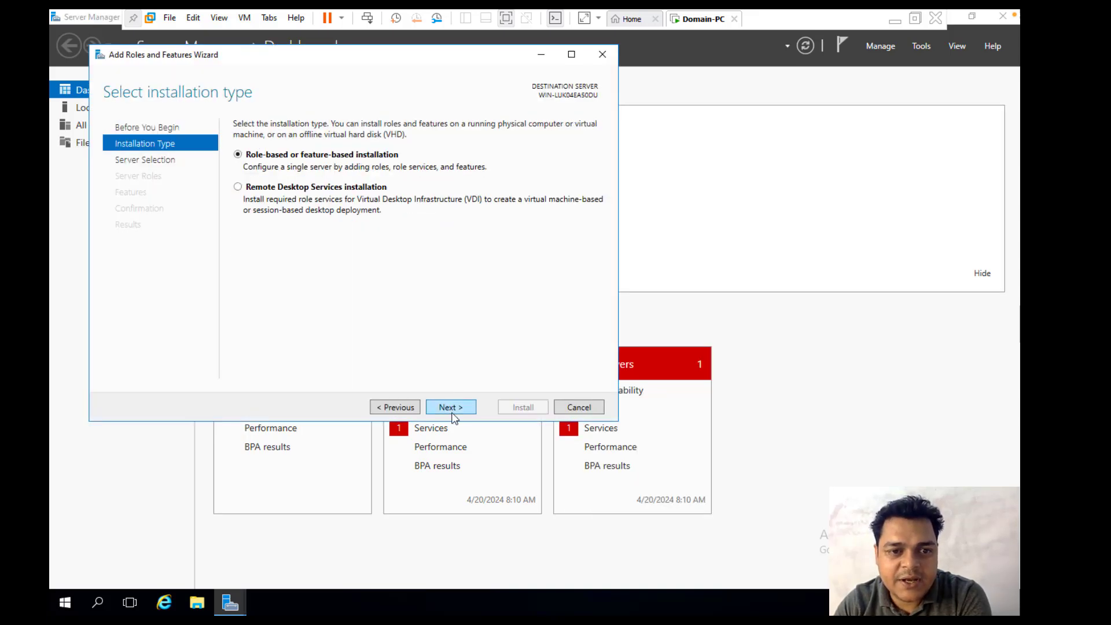
pyautogui.click(451, 409)
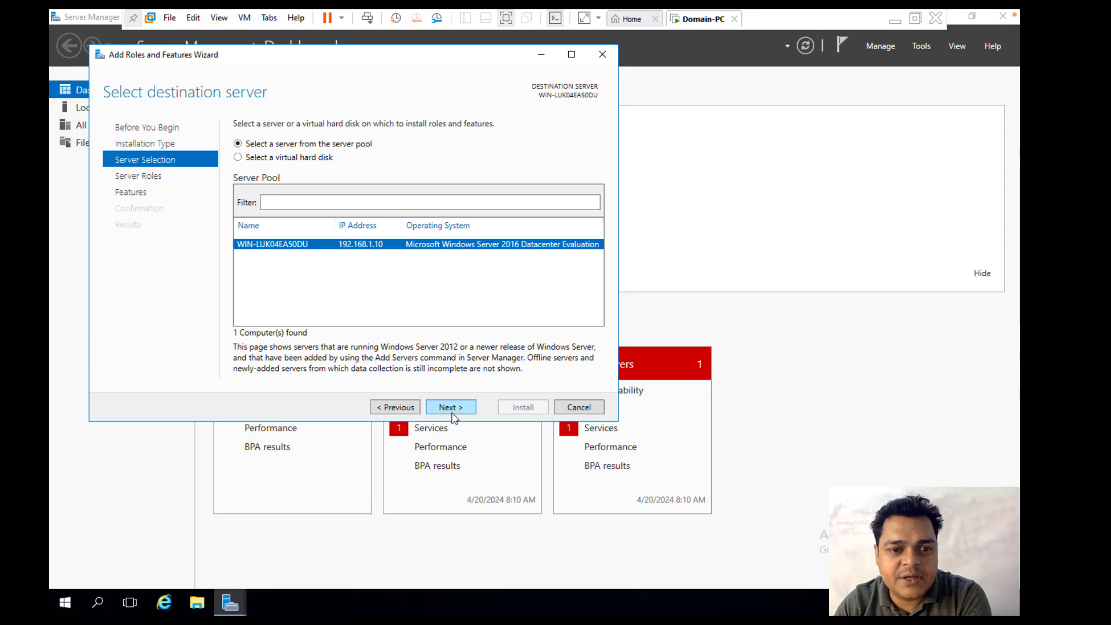
pyautogui.click(452, 409)
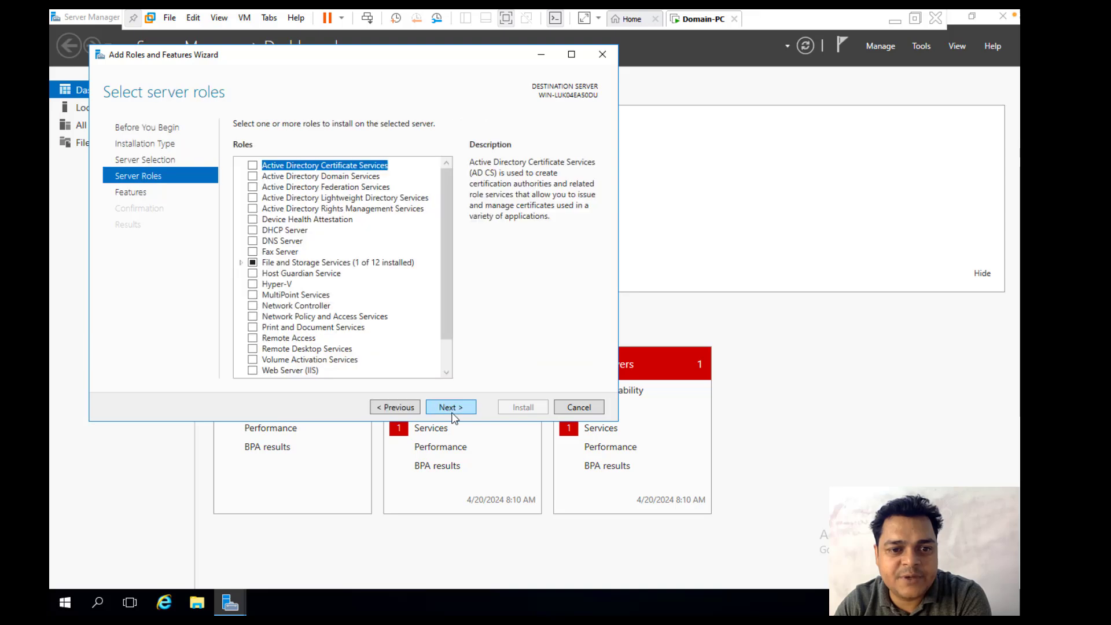
# Step: Select Active Directory Domain Services with its required management tools, skip through Features and AD DS, and install
pyautogui.click(252, 176)
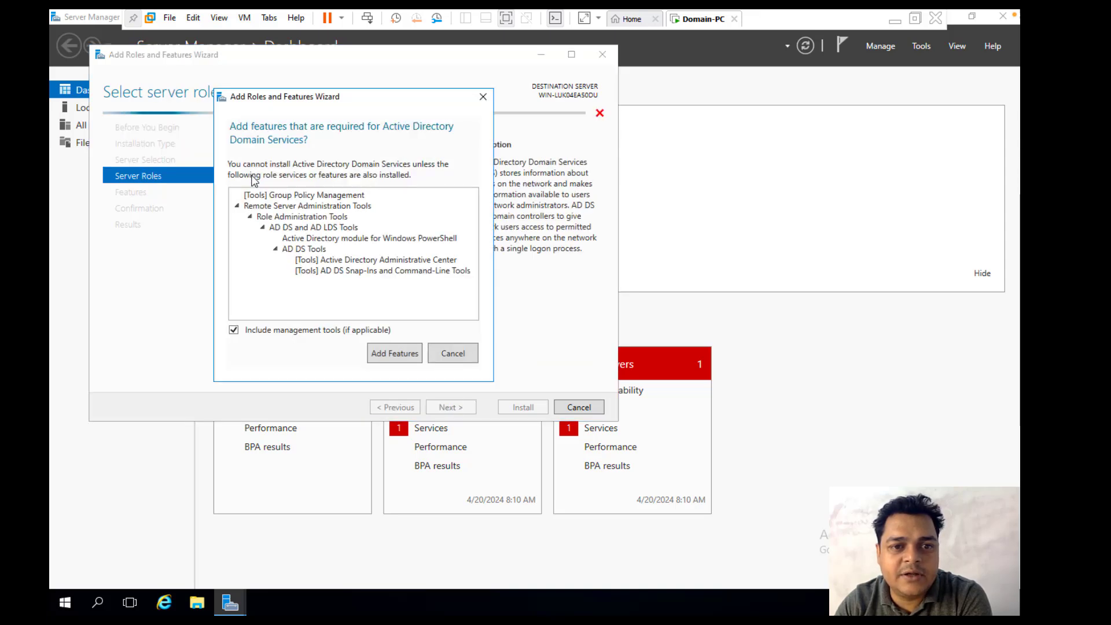
pyautogui.click(395, 354)
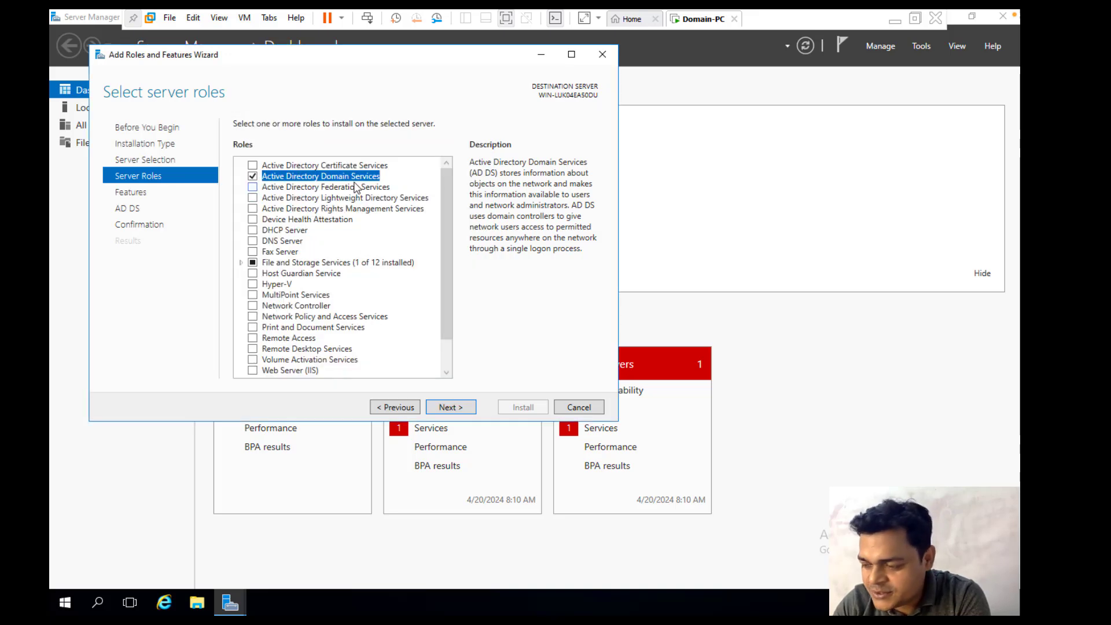
pyautogui.click(450, 414)
pyautogui.click(450, 407)
pyautogui.click(450, 407)
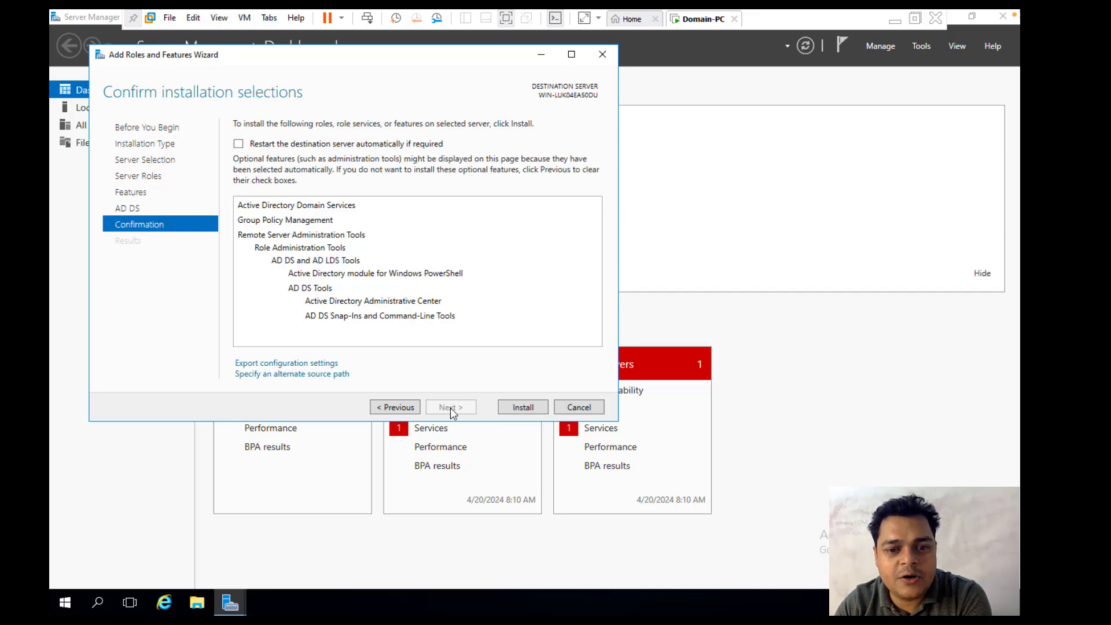
pyautogui.click(511, 408)
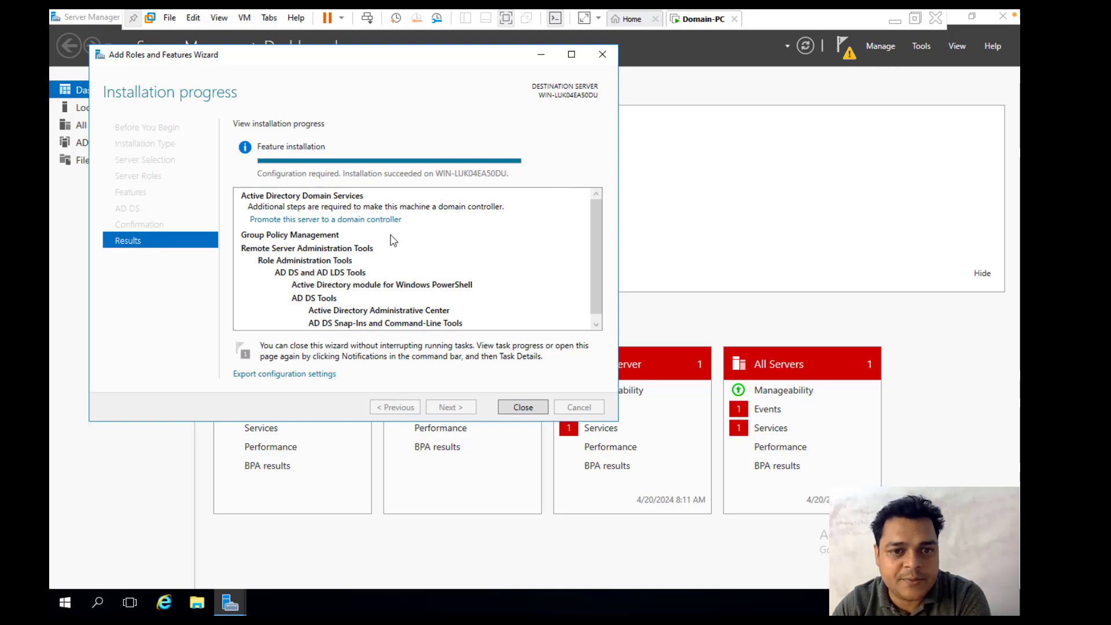
# Step: Promote the server by adding a new forest with root domain name teachmecloud.in
pyautogui.click(369, 221)
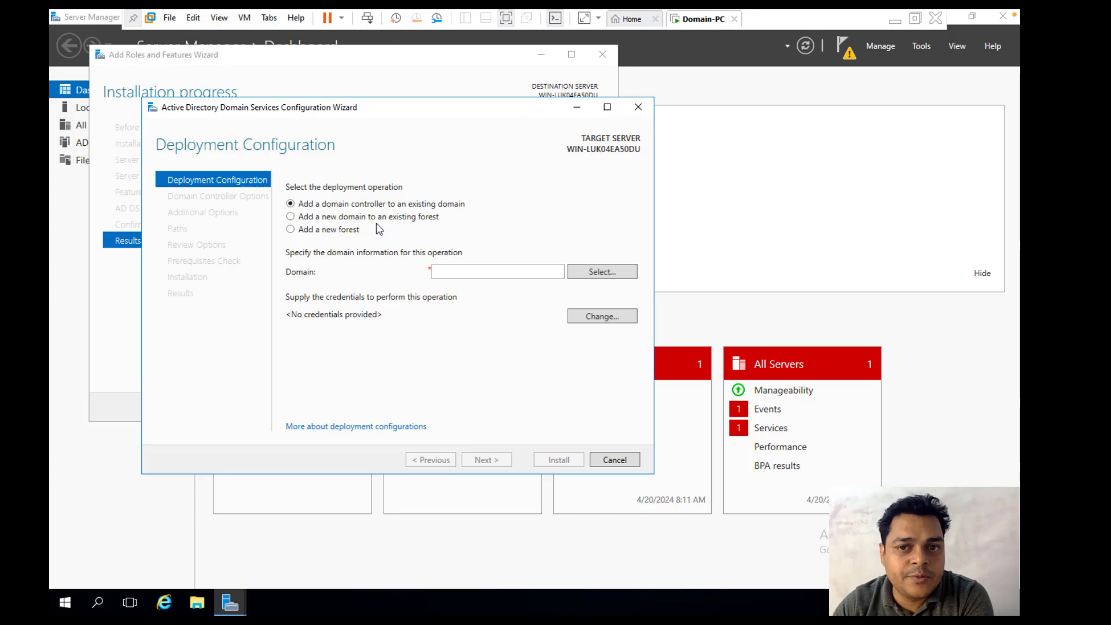
pyautogui.click(341, 230)
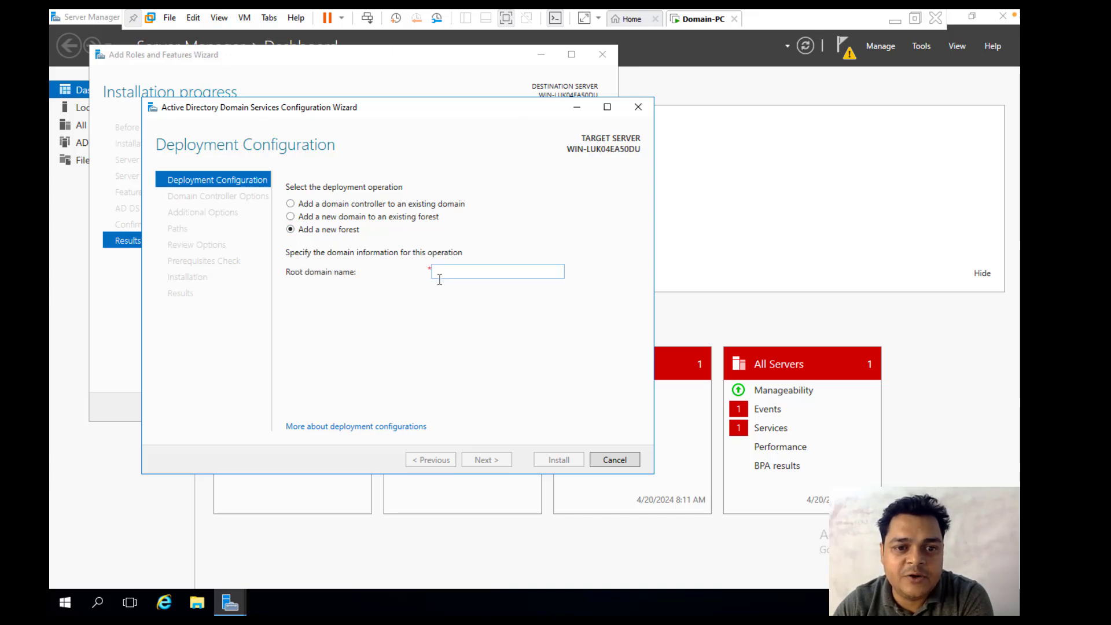
pyautogui.click(464, 273)
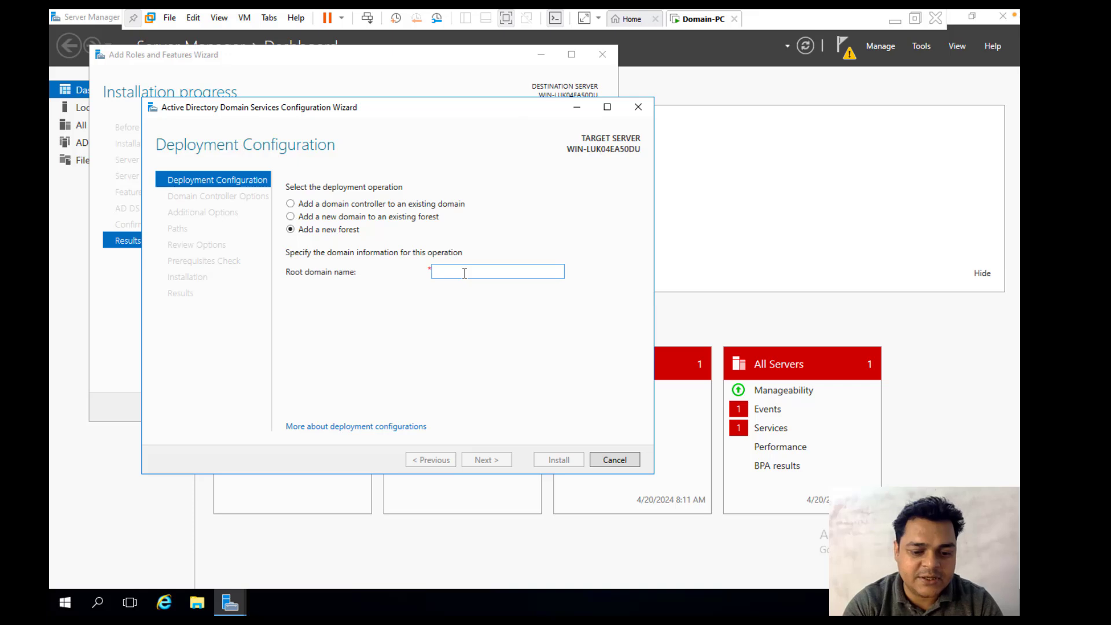
pyautogui.write('teachmecloud.in')
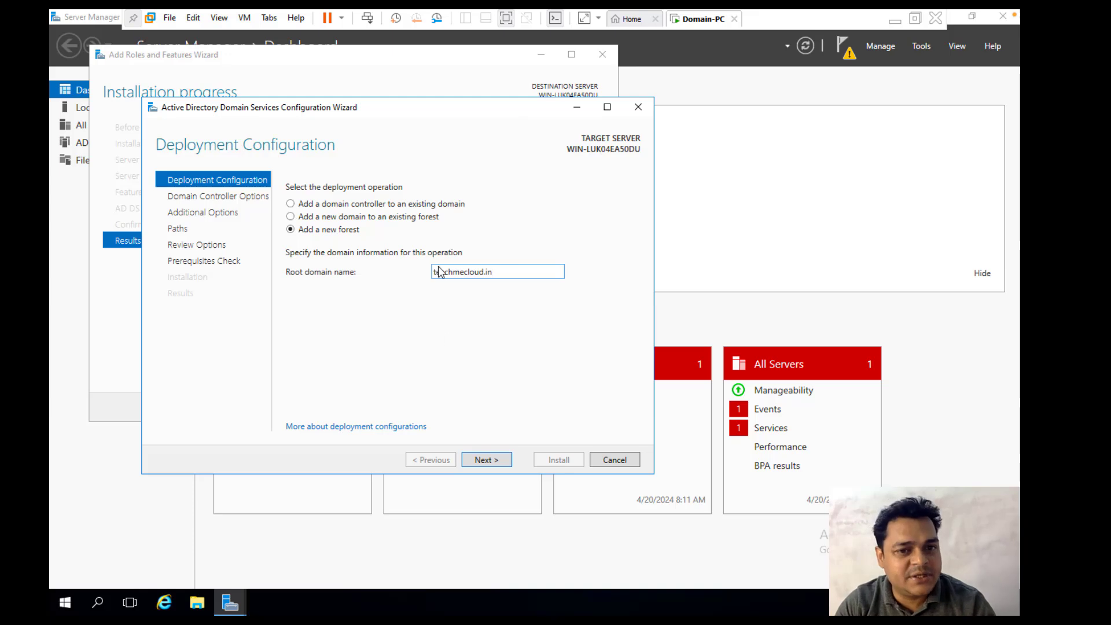
pyautogui.click(483, 460)
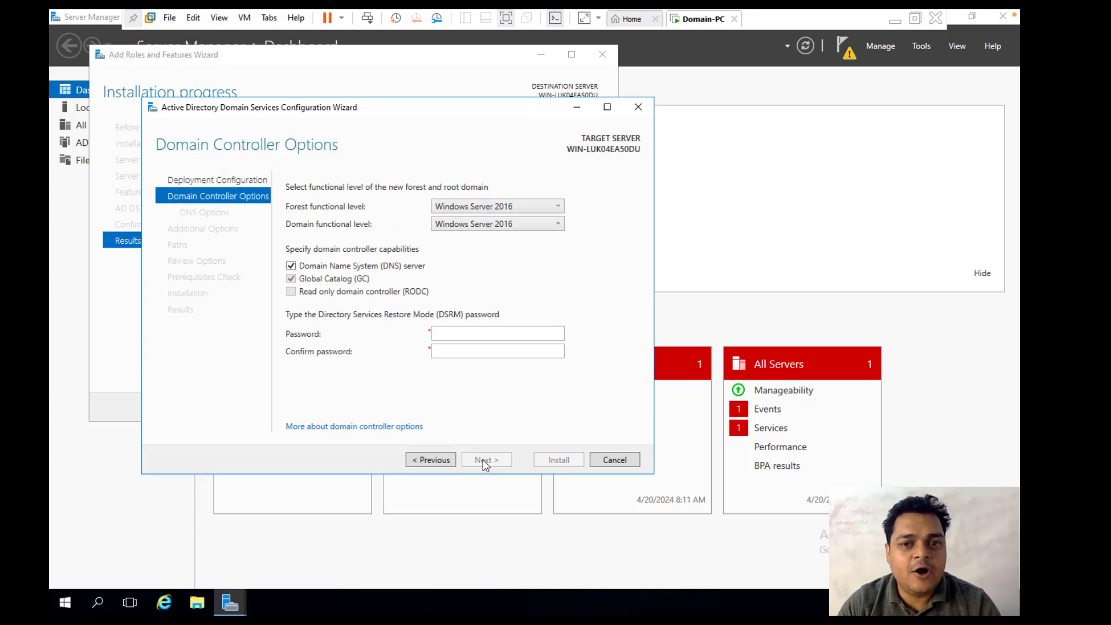
# Step: Enter and confirm the DSRM password, leaving DNS server and Global Catalog enabled
pyautogui.click(462, 337)
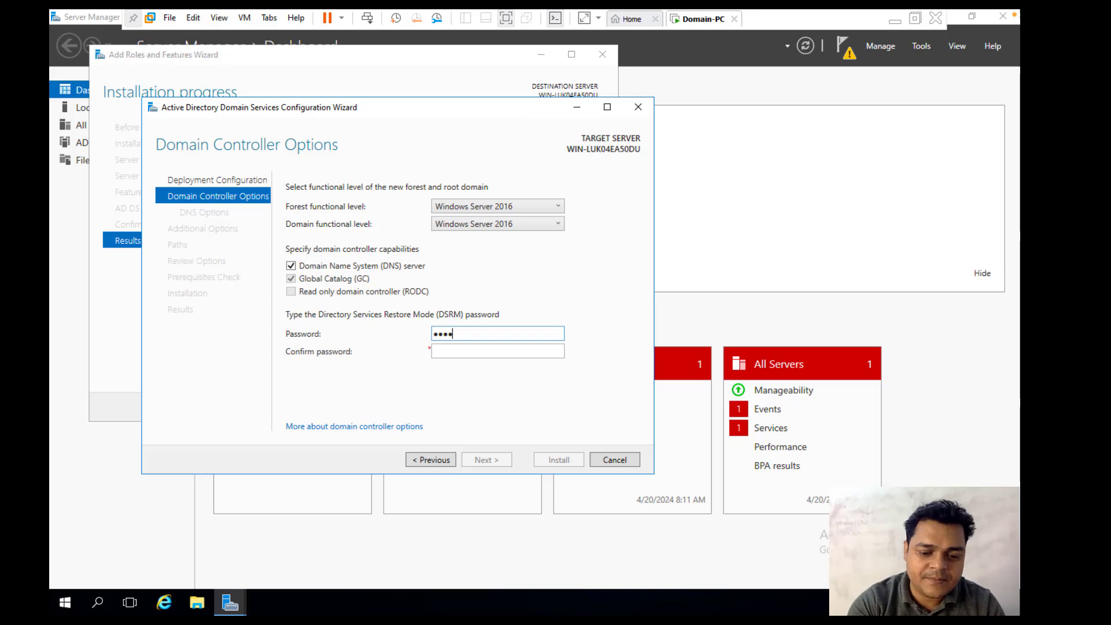
pyautogui.write('@1')
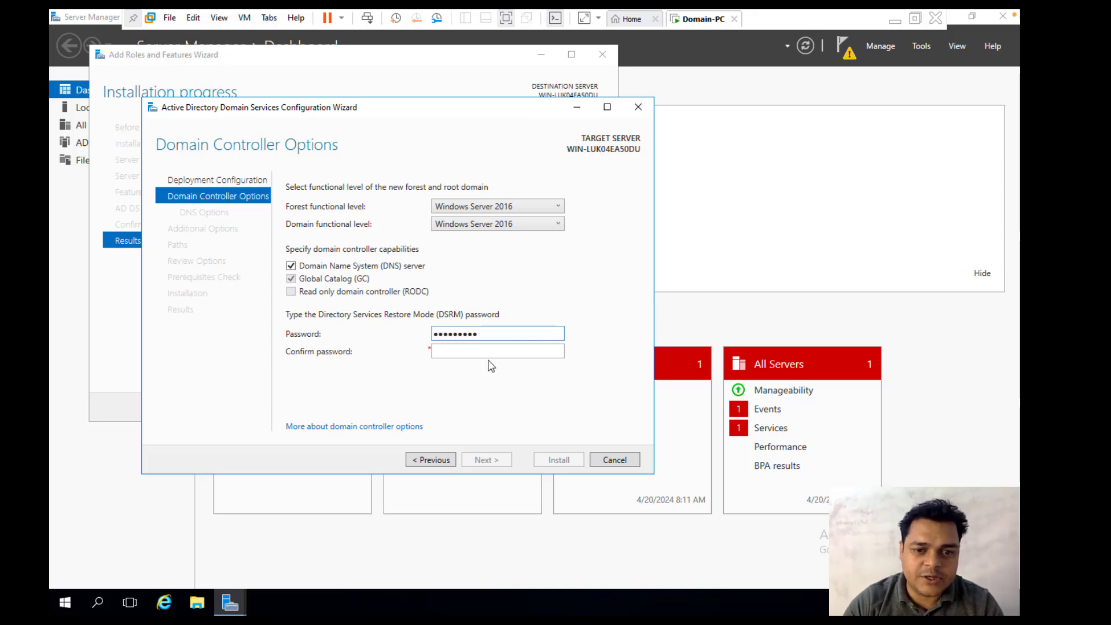
pyautogui.click(479, 353)
pyautogui.write('•••')
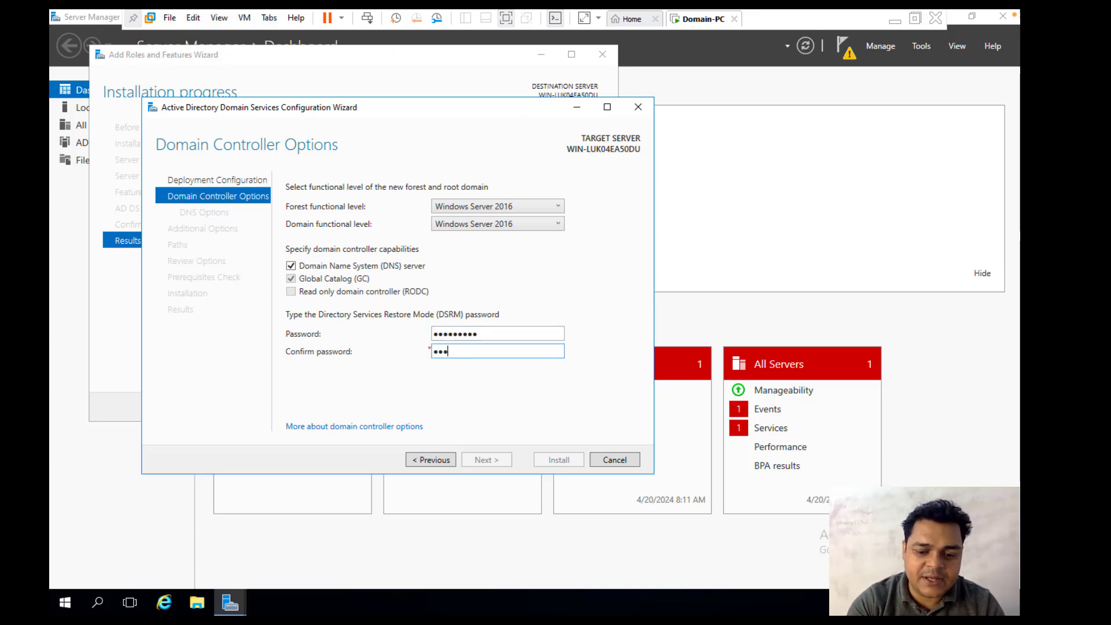
pyautogui.write('•••••••')
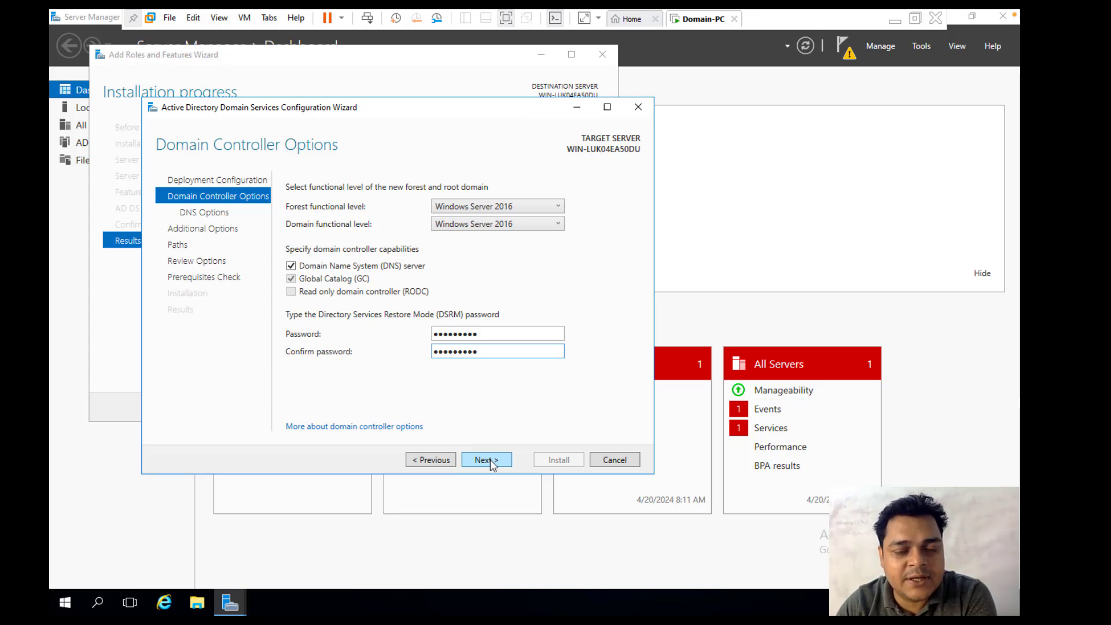
pyautogui.click(487, 459)
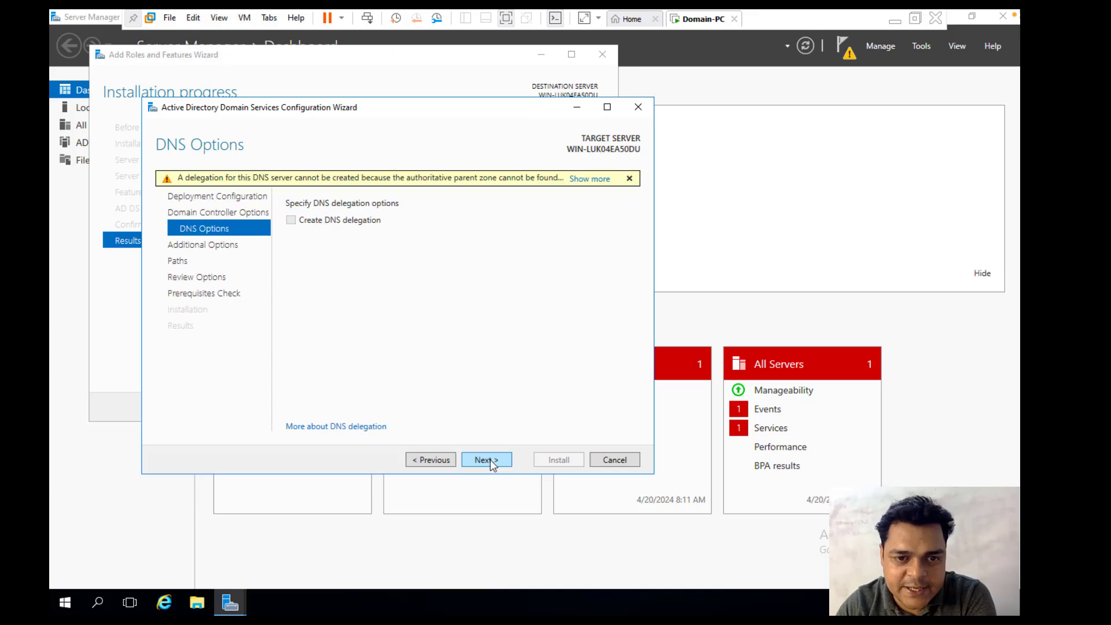
# Step: Accept DNS options, NetBIOS name TEACHMECLOUD and default folders, then install after prerequisites pass
pyautogui.click(486, 459)
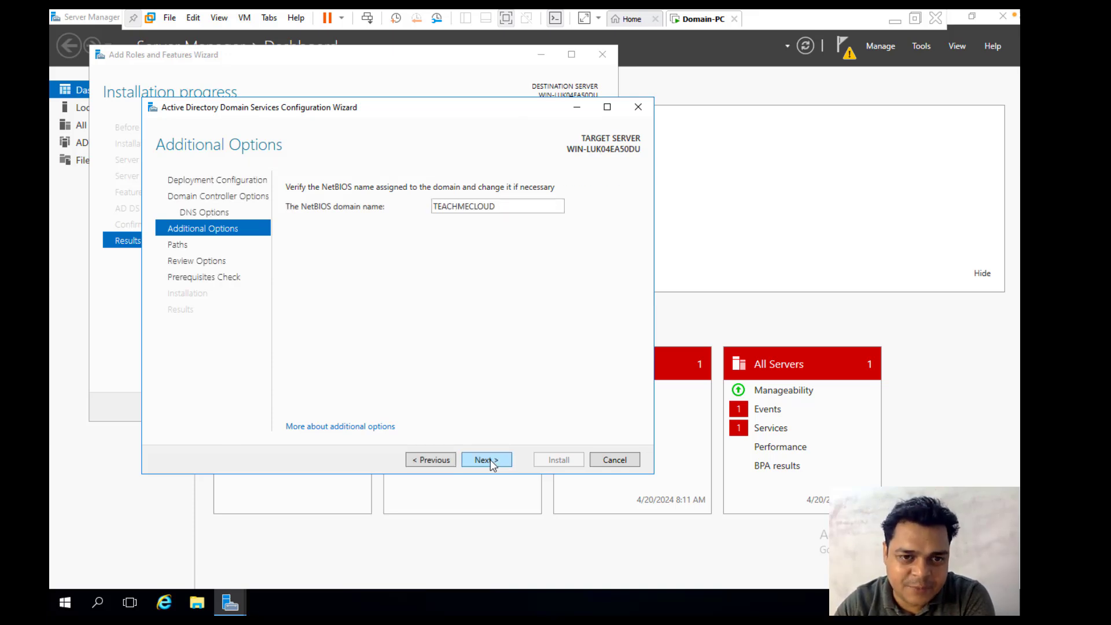
pyautogui.click(490, 459)
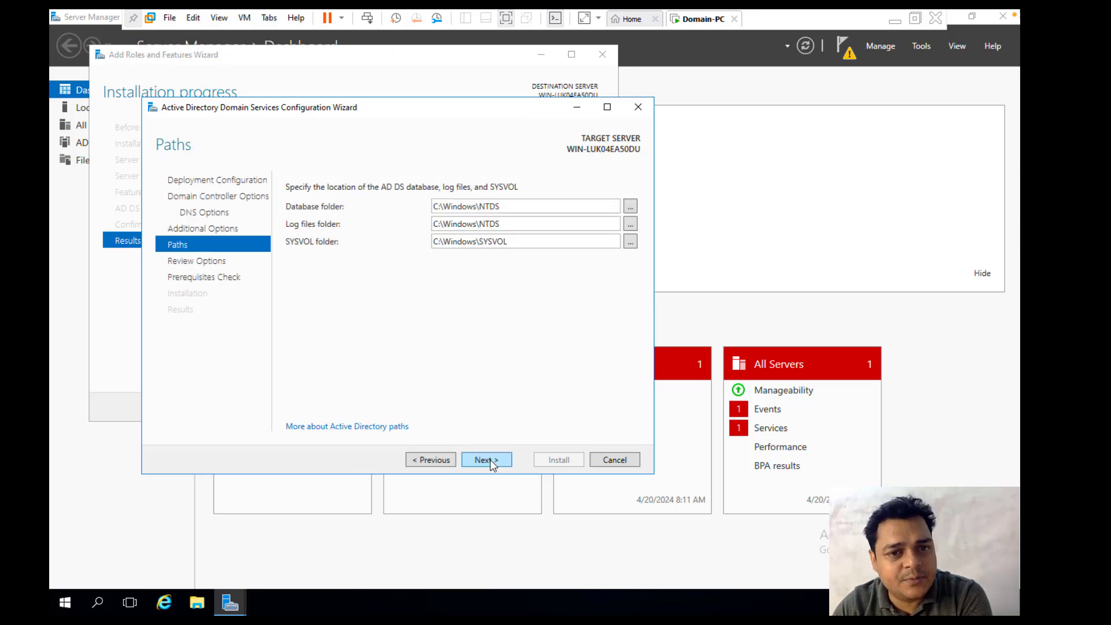
pyautogui.click(491, 459)
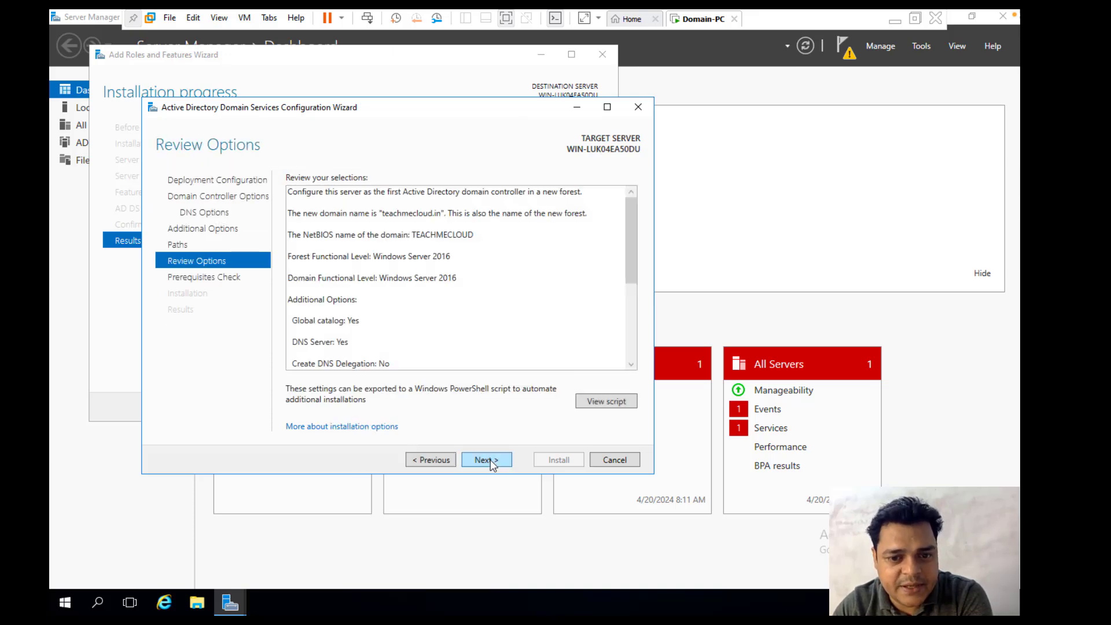
pyautogui.click(490, 460)
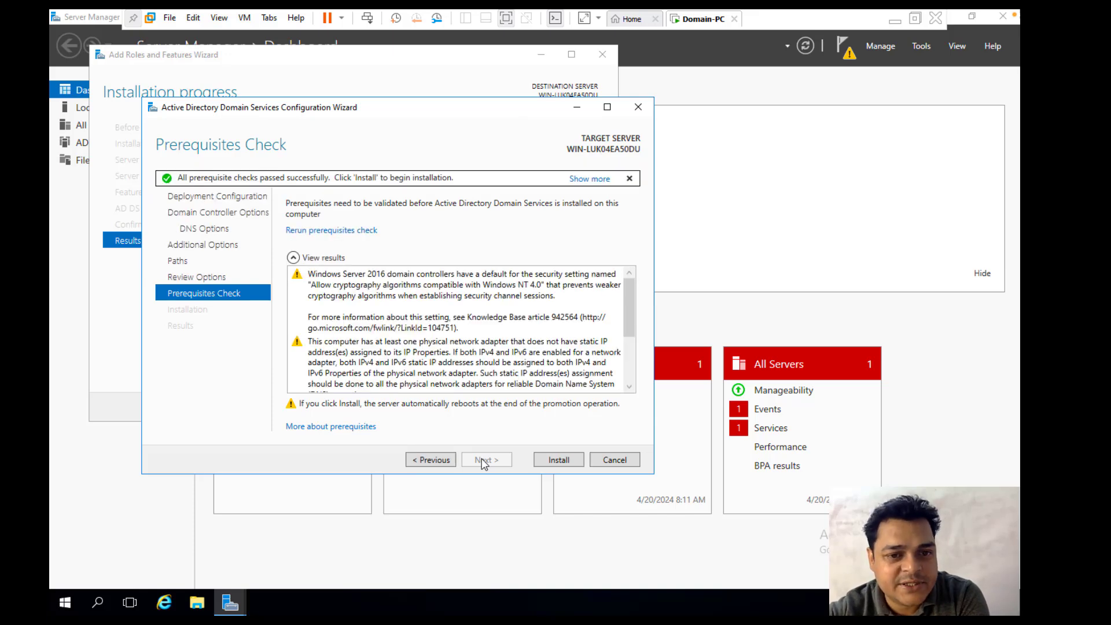
pyautogui.click(570, 463)
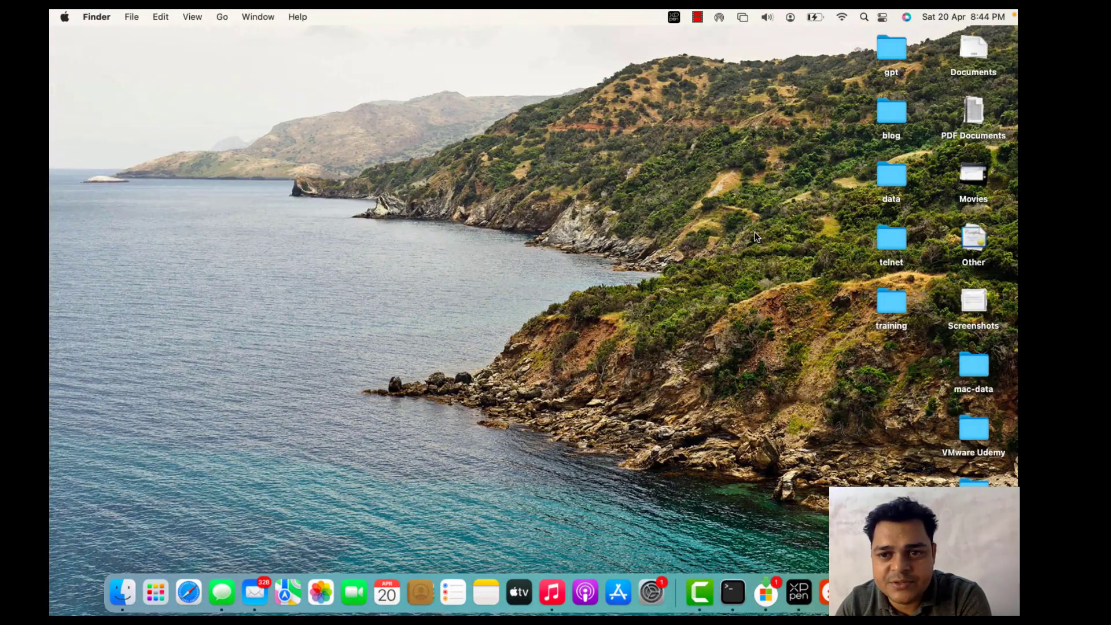
# Step: Pause the Camtasia screen recording from its Mac Dock icon while the server reboots
pyautogui.hotkey('ctrl', 'Right')
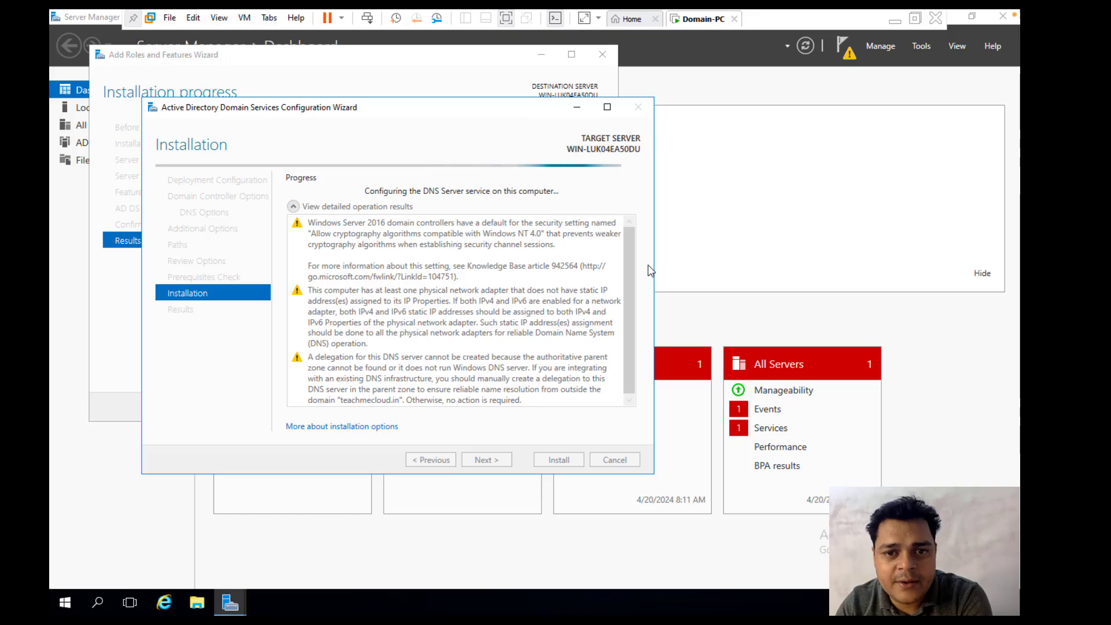
pyautogui.hotkey('ctrl', 'Left')
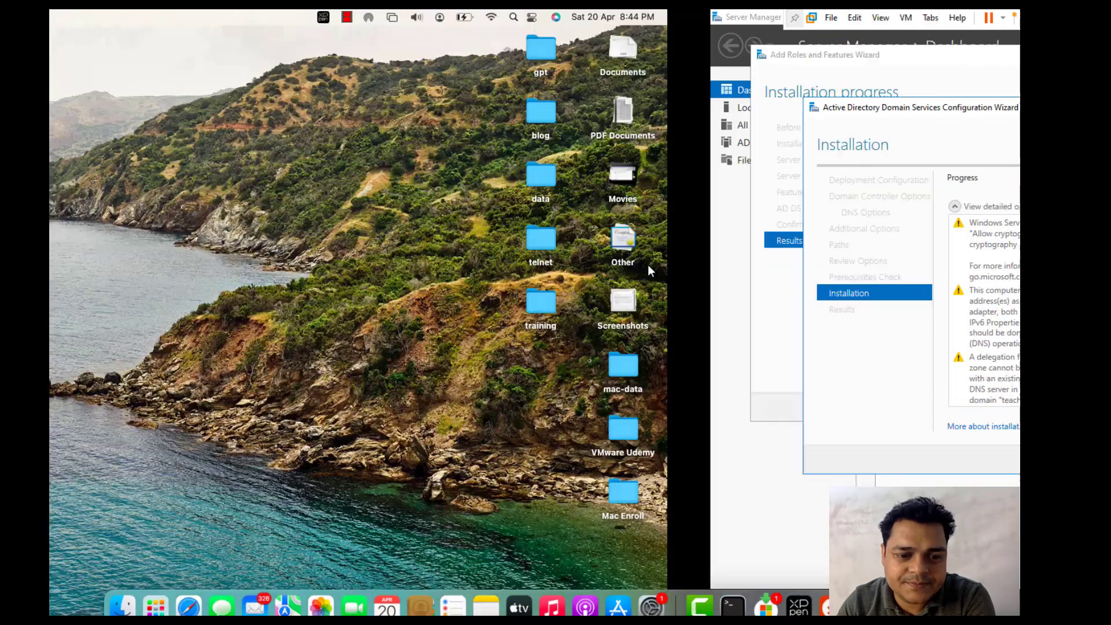
pyautogui.rightClick(700, 590)
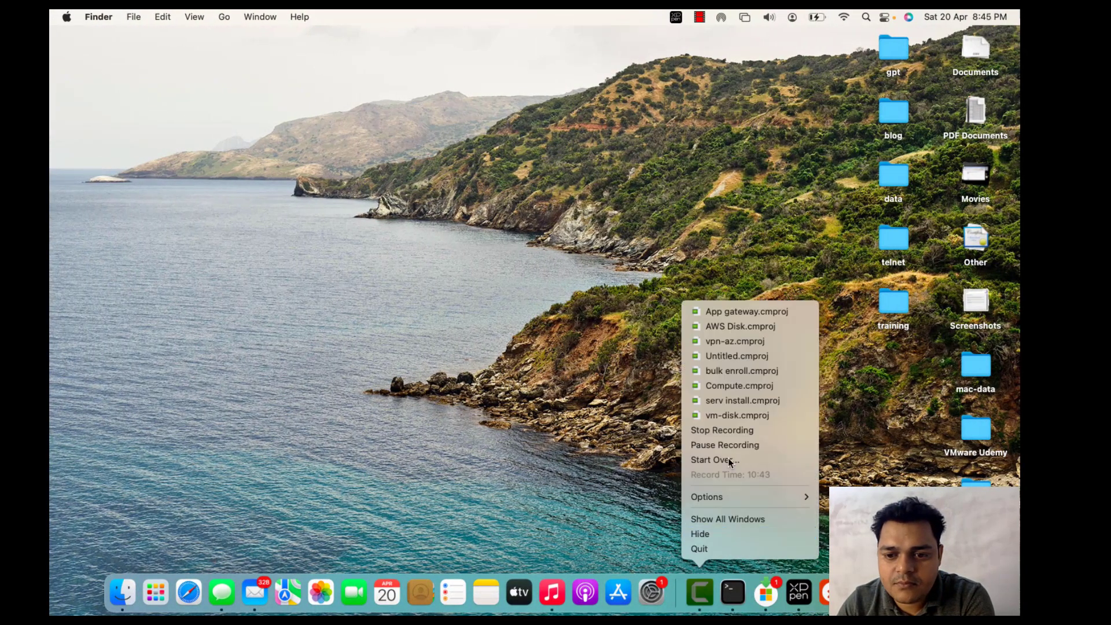
pyautogui.click(727, 443)
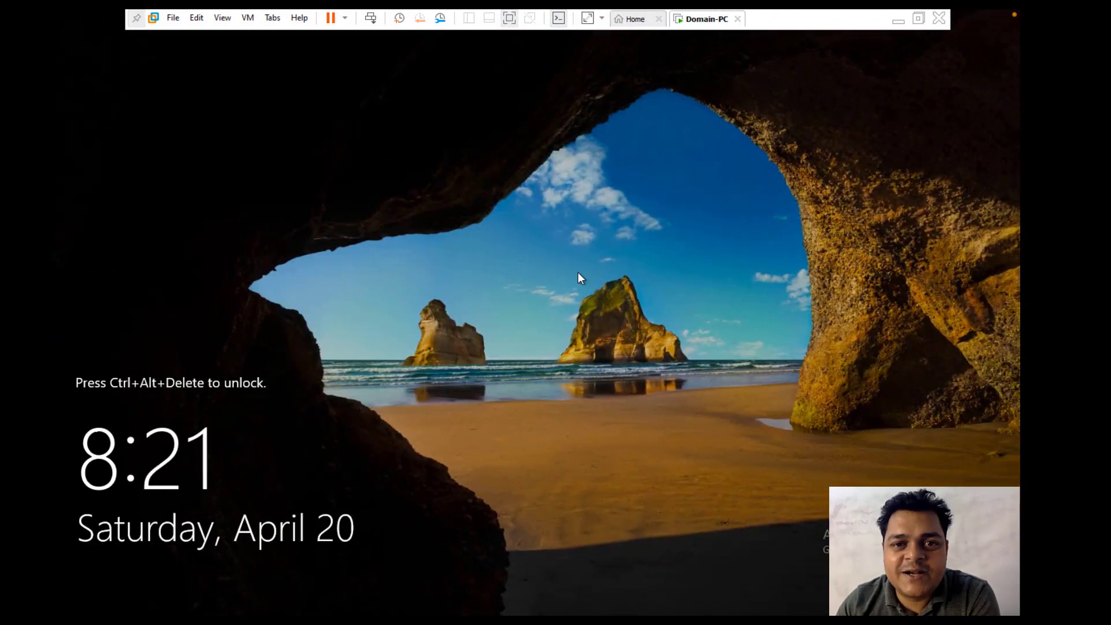
# Step: Sign in to the rebooted server with the Administrator password
pyautogui.click(367, 19)
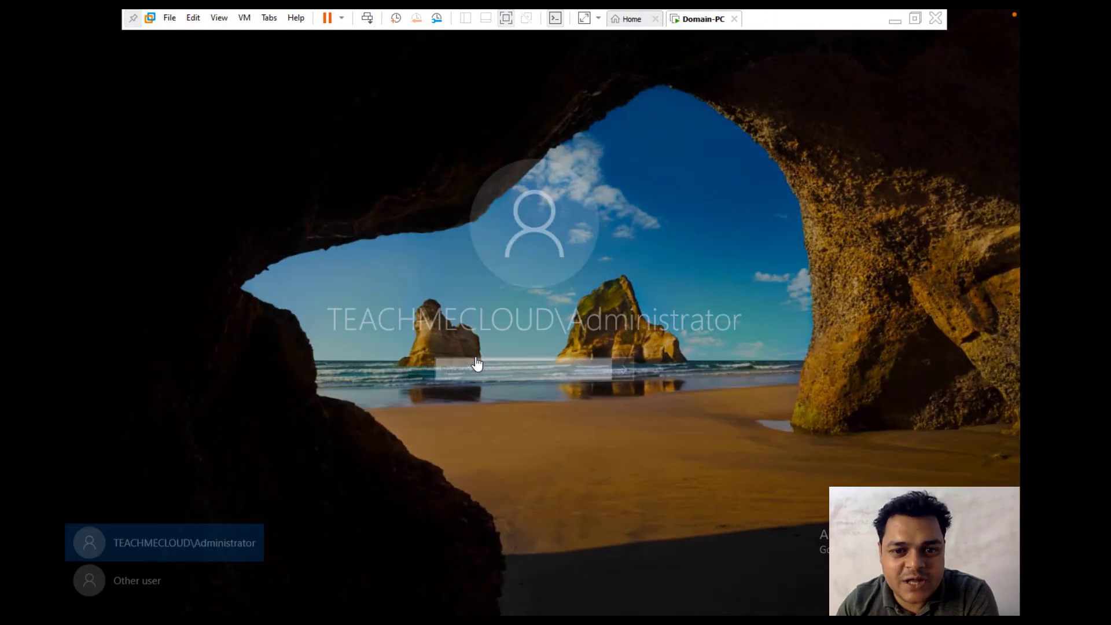
pyautogui.write('•••••')
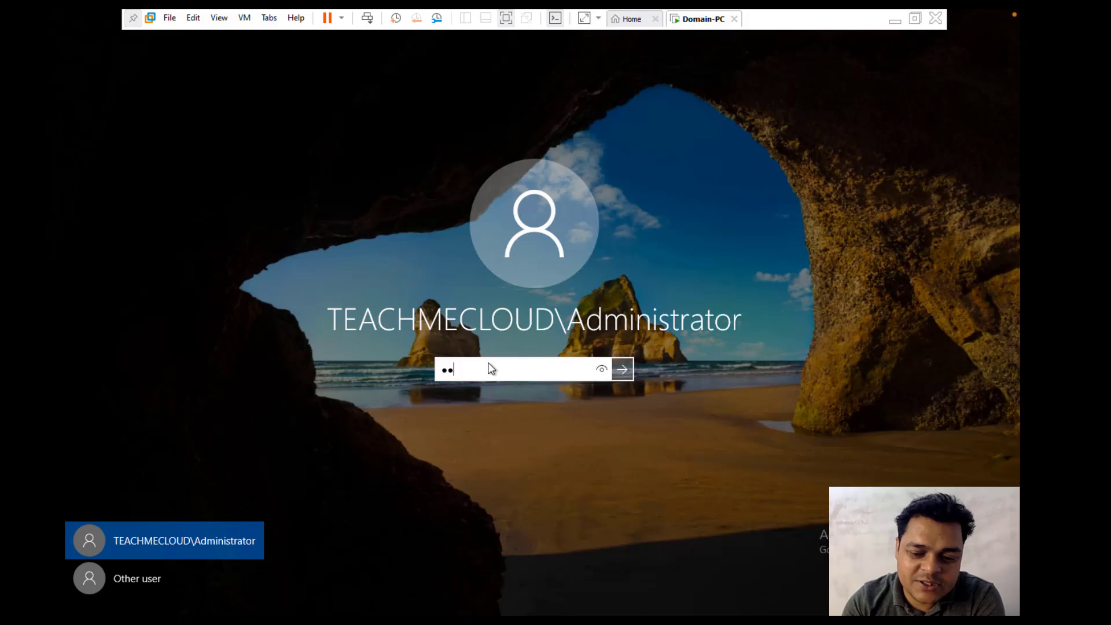
pyautogui.write('••••')
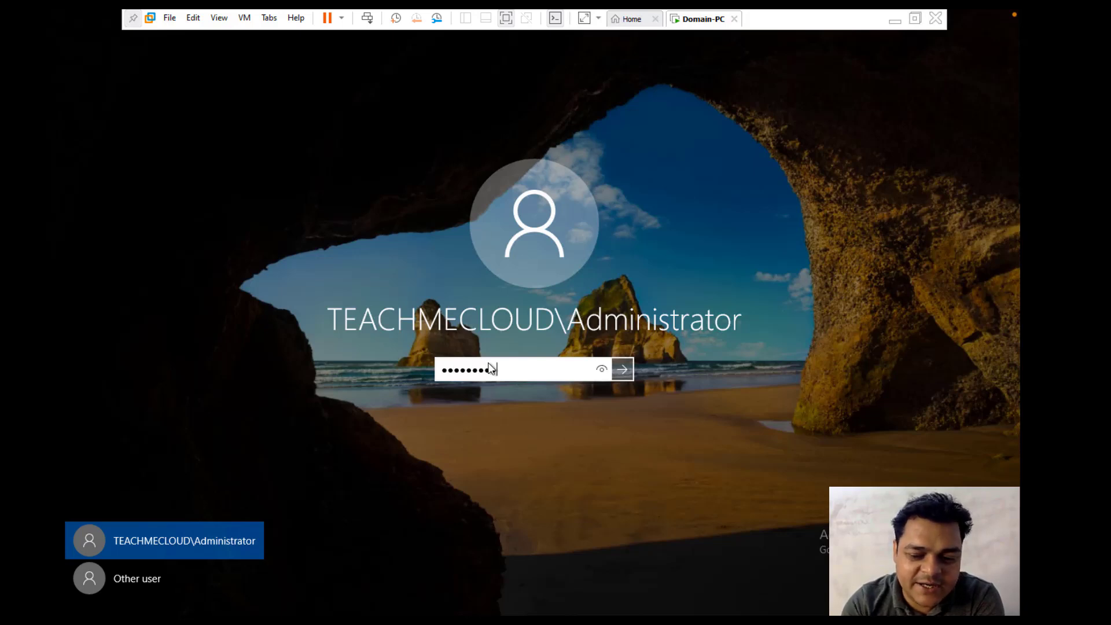
pyautogui.press('Return')
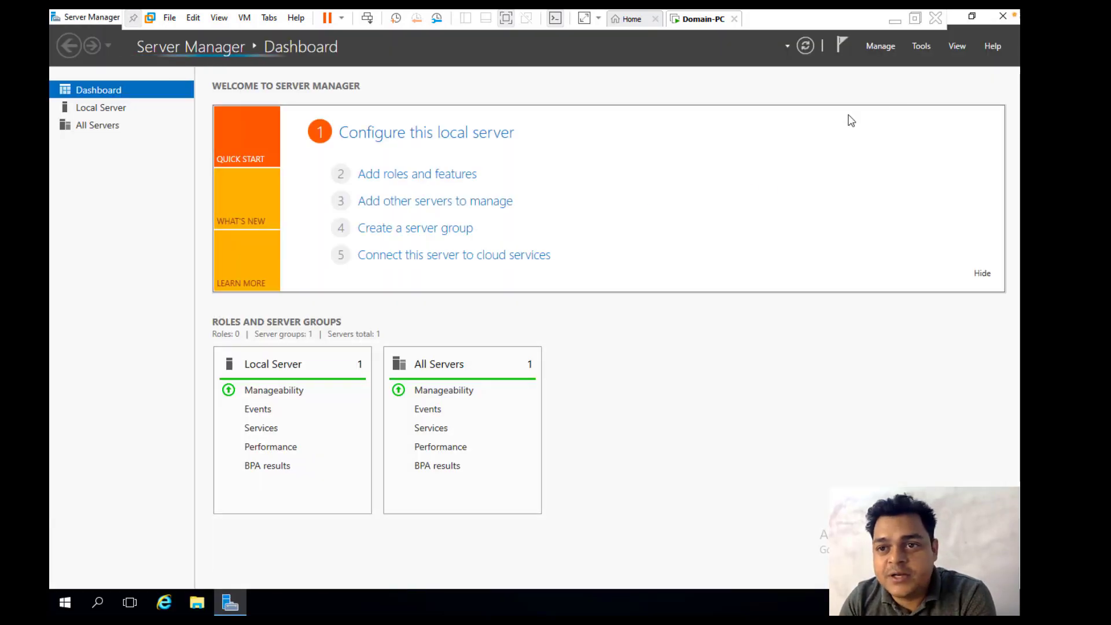
# Step: Launch Active Directory Users and Computers from the Tools menu and maximize it
pyautogui.click(923, 46)
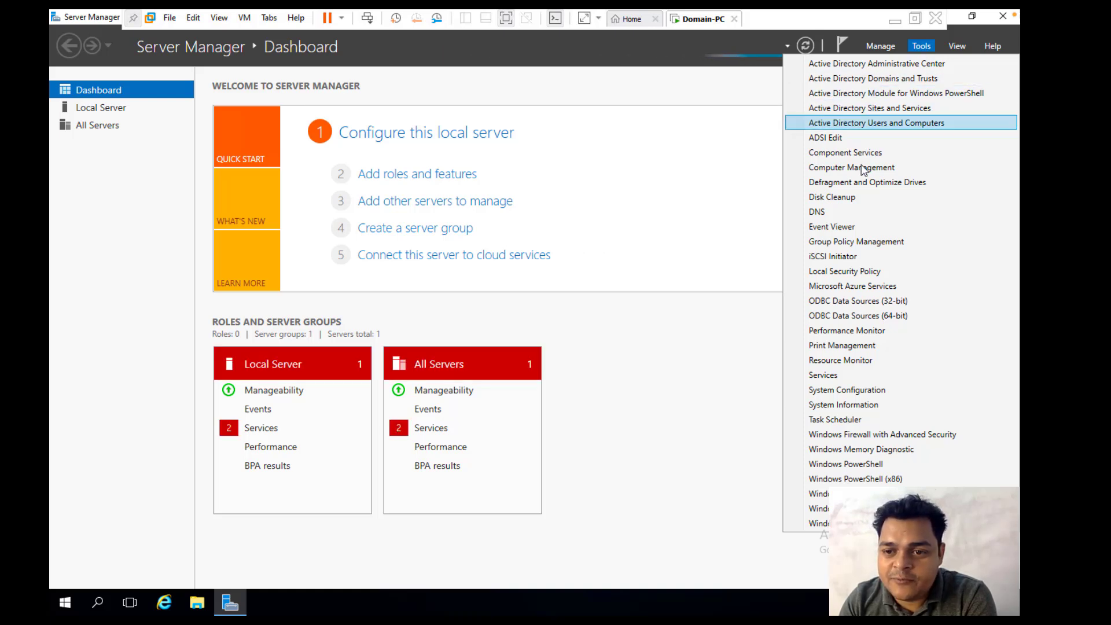
pyautogui.click(866, 127)
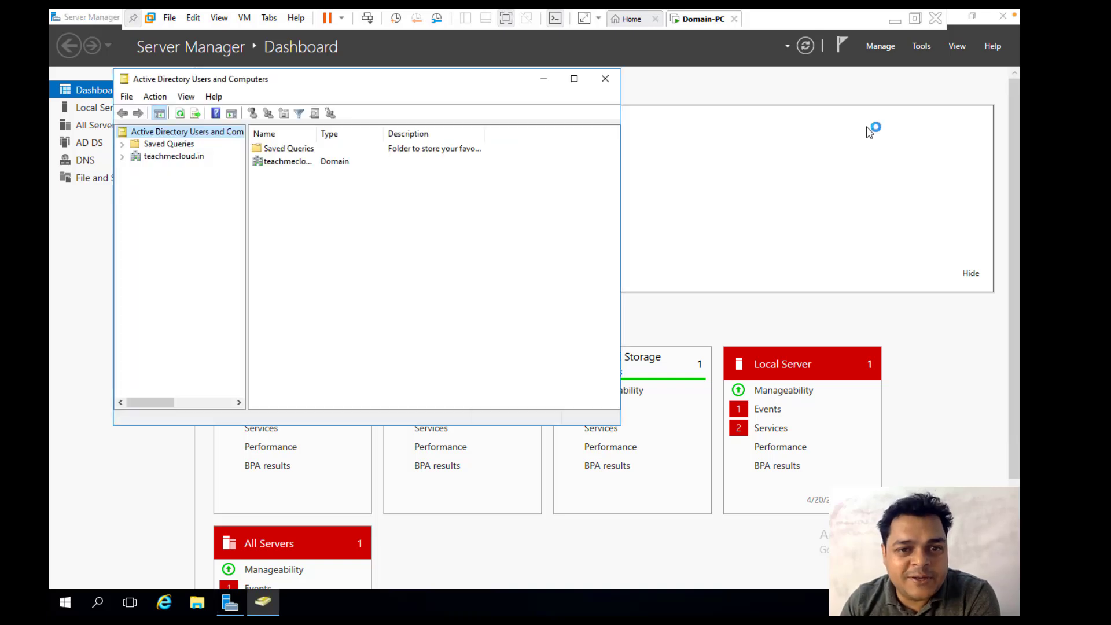
pyautogui.click(574, 79)
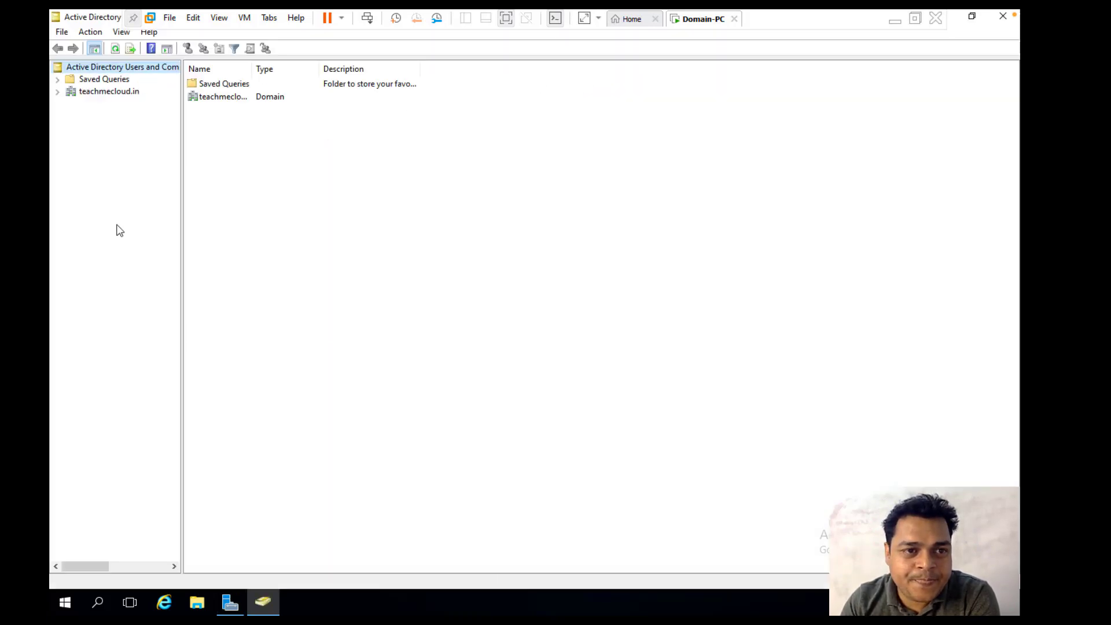
# Step: Expand teachmecloud.in to show its default containers, then bring up Camtasia's Dock menu on the Mac
pyautogui.click(58, 92)
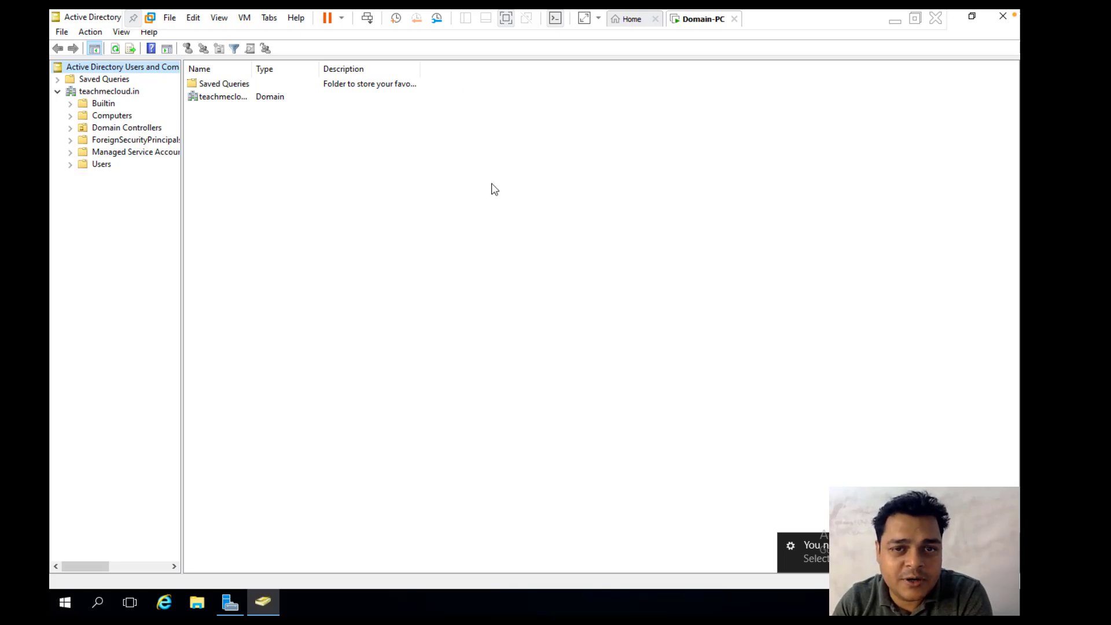
pyautogui.hotkey('ctrl', 'Left')
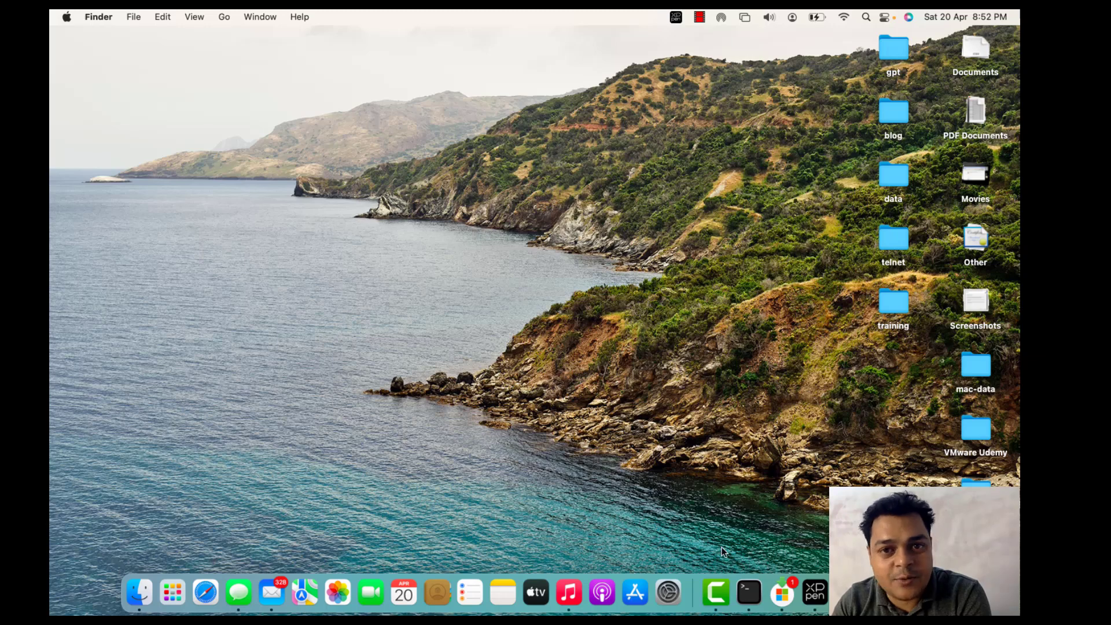
pyautogui.rightClick(717, 593)
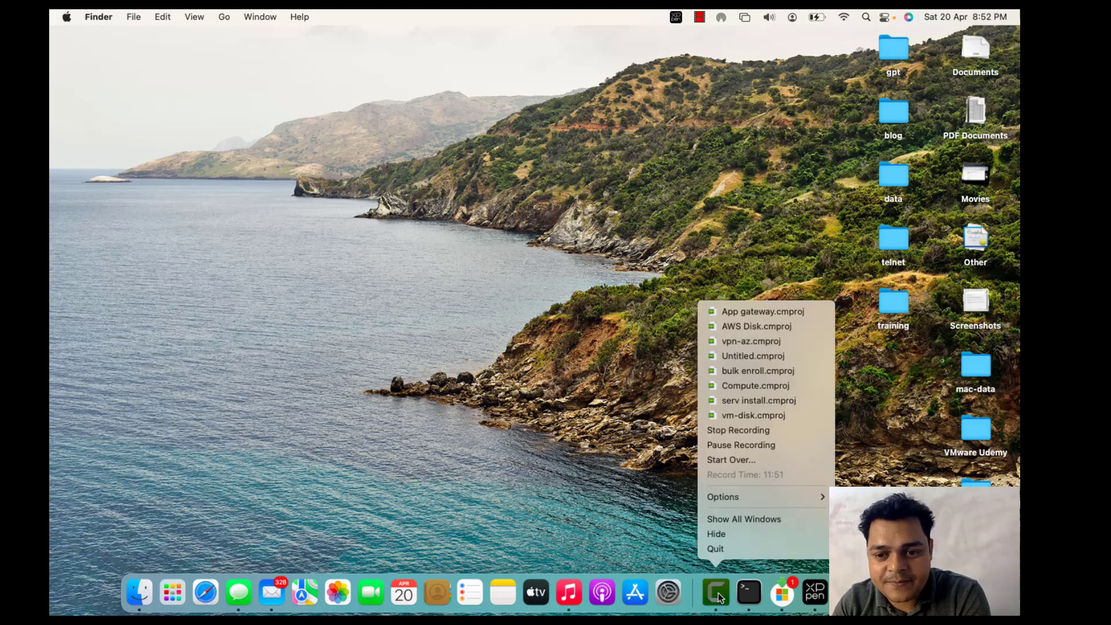